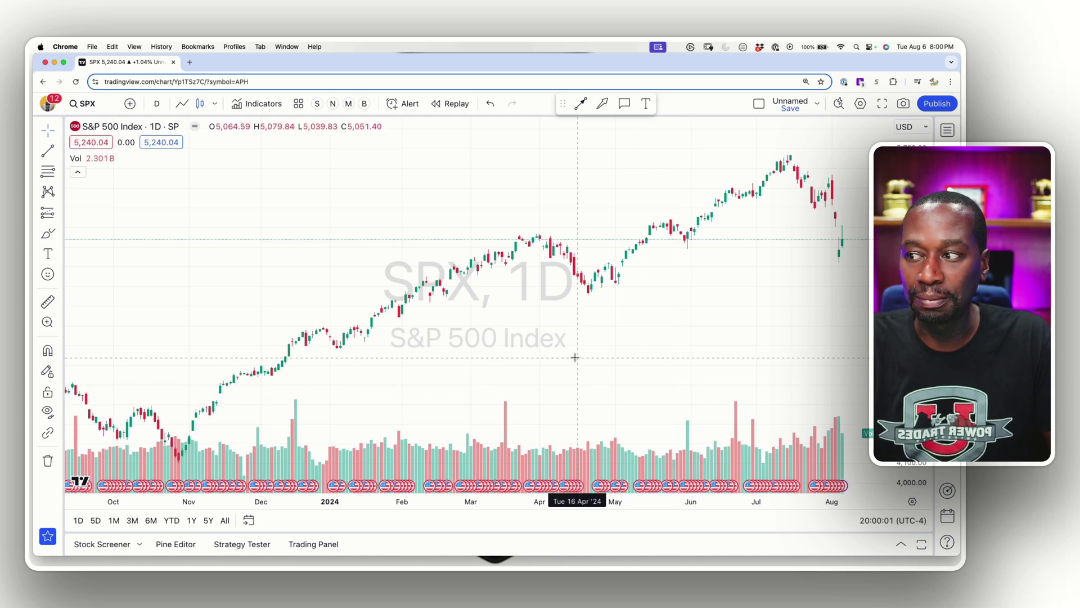
Step: Apply the saved B indicator template with Bollinger Bands and MACD to the SPX daily chart
scroll(575, 357, down, 2)
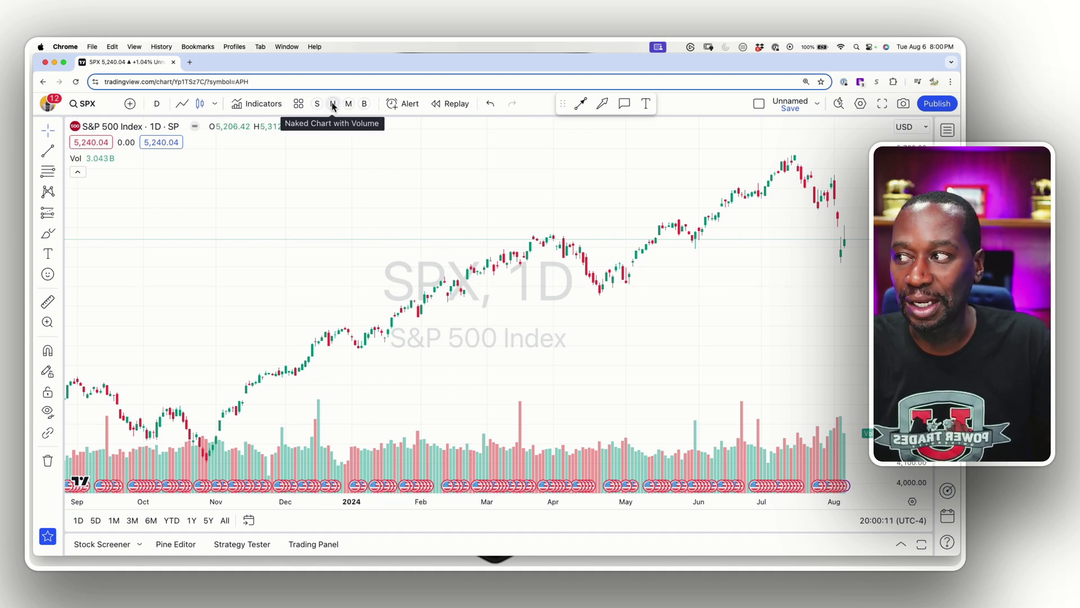
click(365, 104)
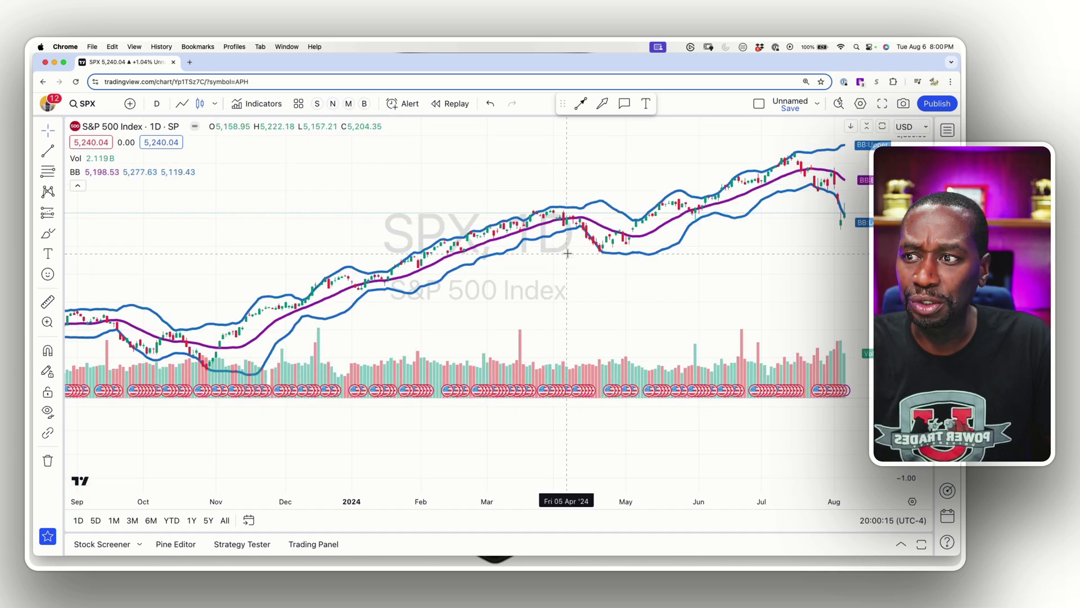
scroll(607, 247, right, 5)
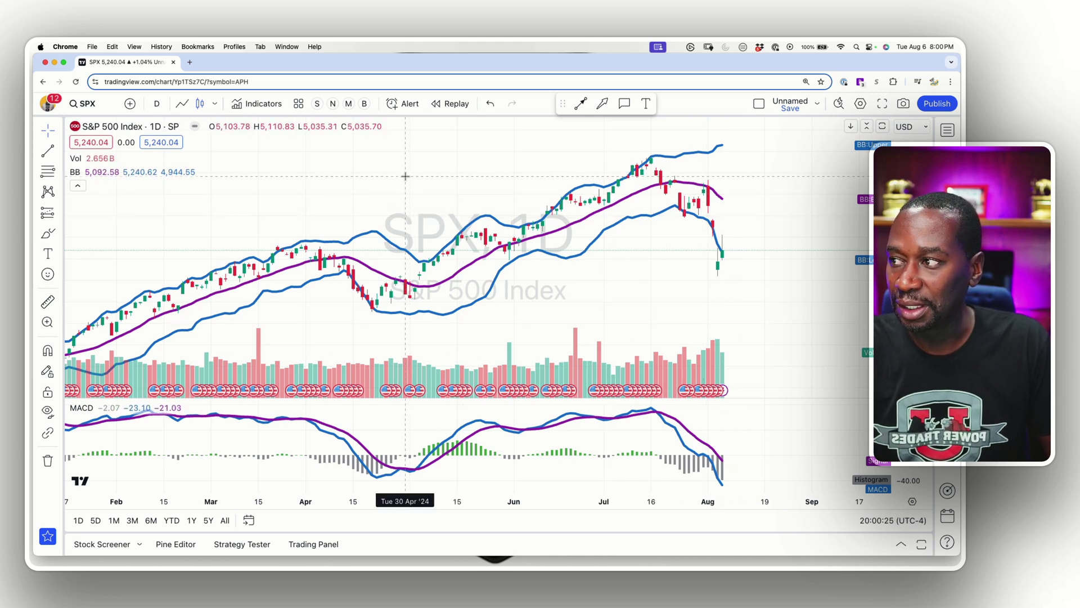
Step: Apply the saved M moving-average template to the SPX chart, followed by the Naked Chart with Volume template
click(348, 105)
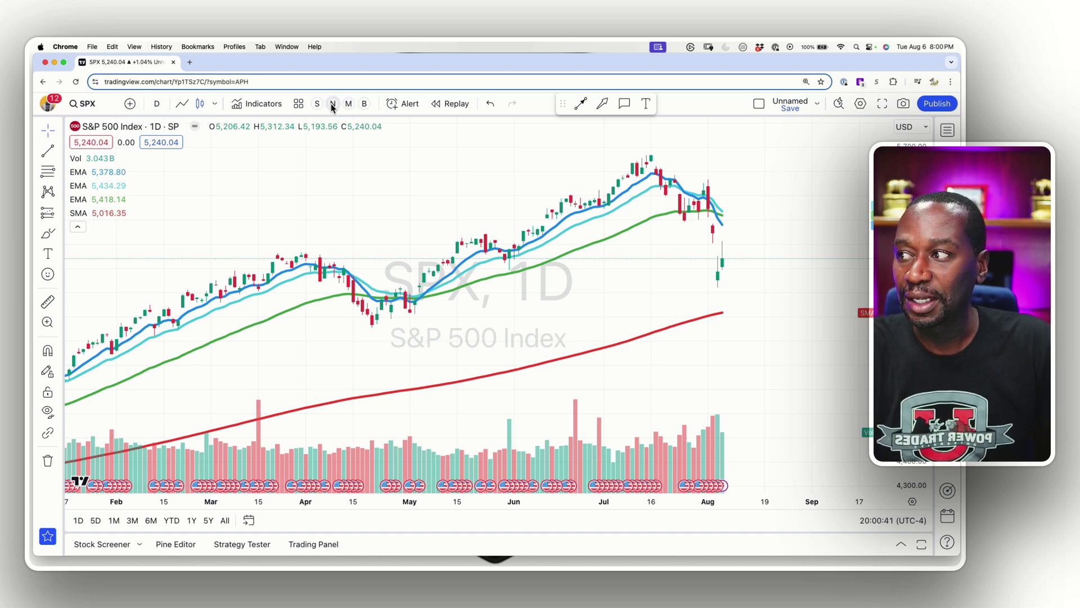
click(332, 104)
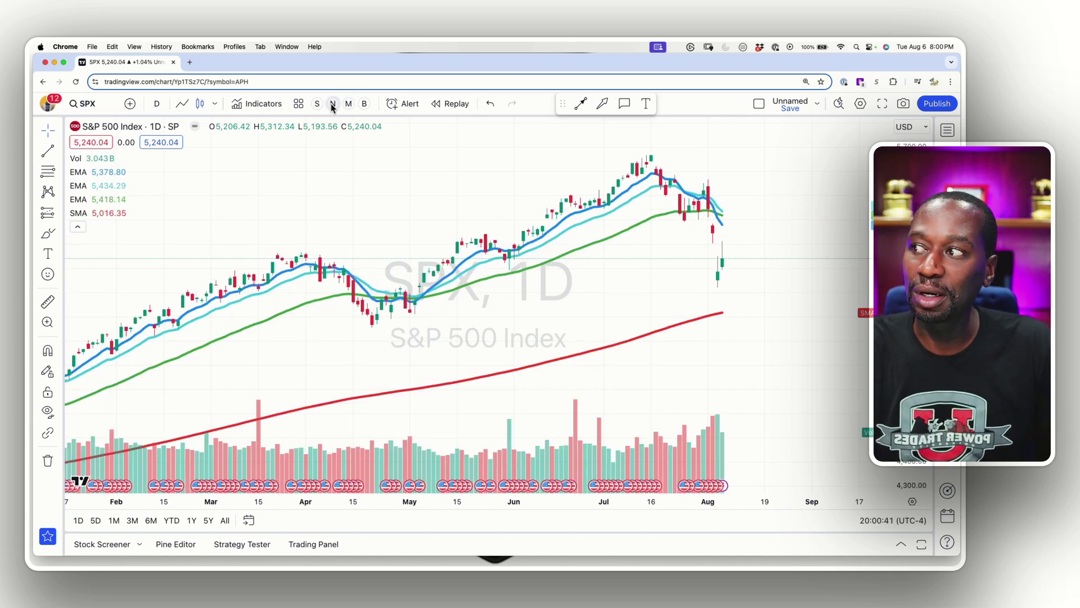
click(332, 104)
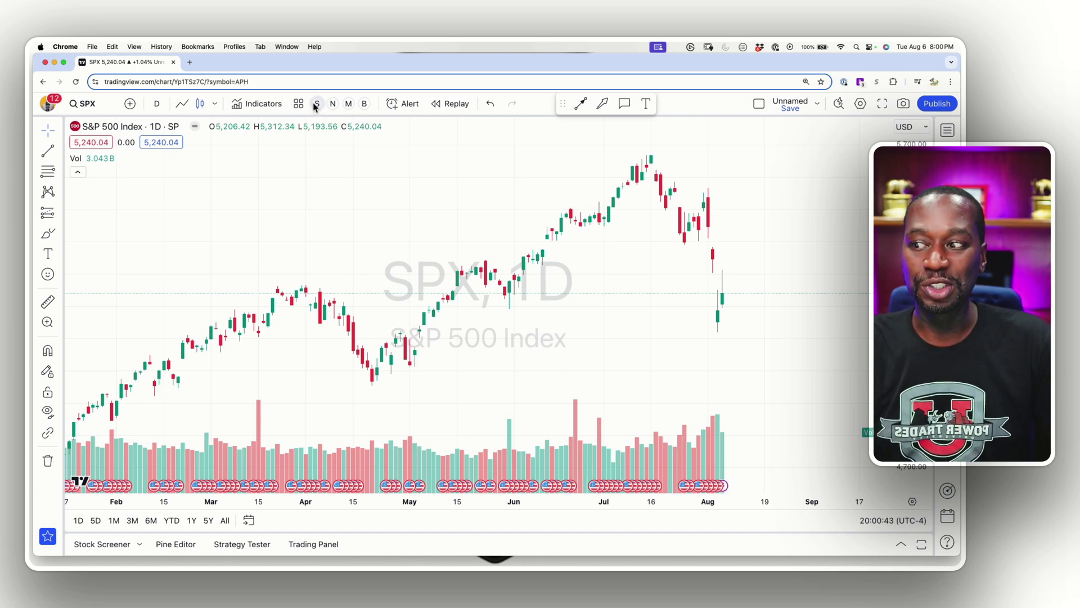
Step: Apply the saved S stochastic template, and return the SPX chart to the Naked Chart with Volume template
click(317, 103)
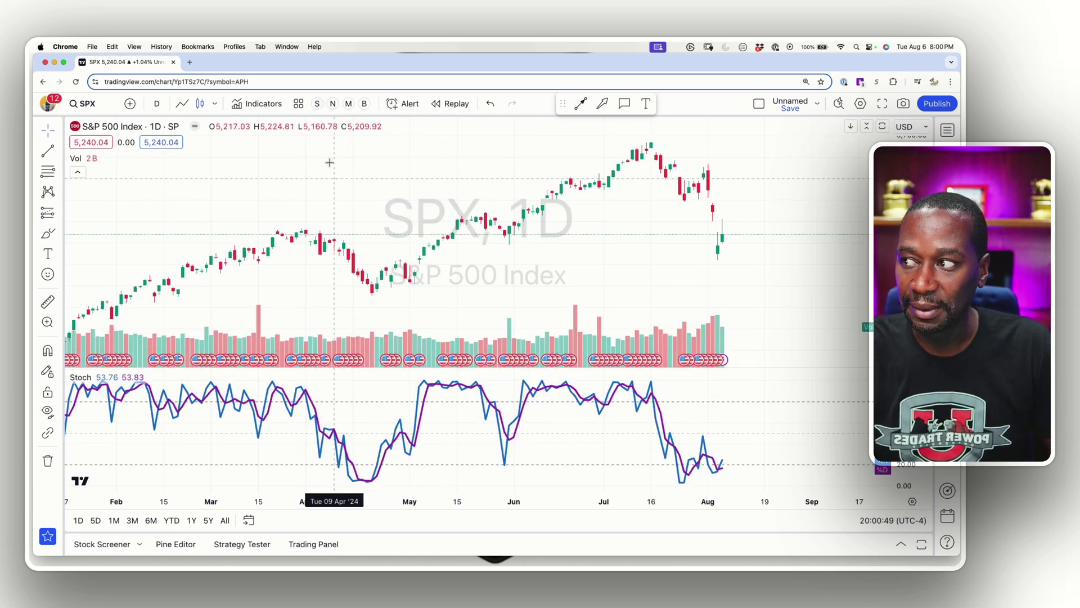
click(332, 104)
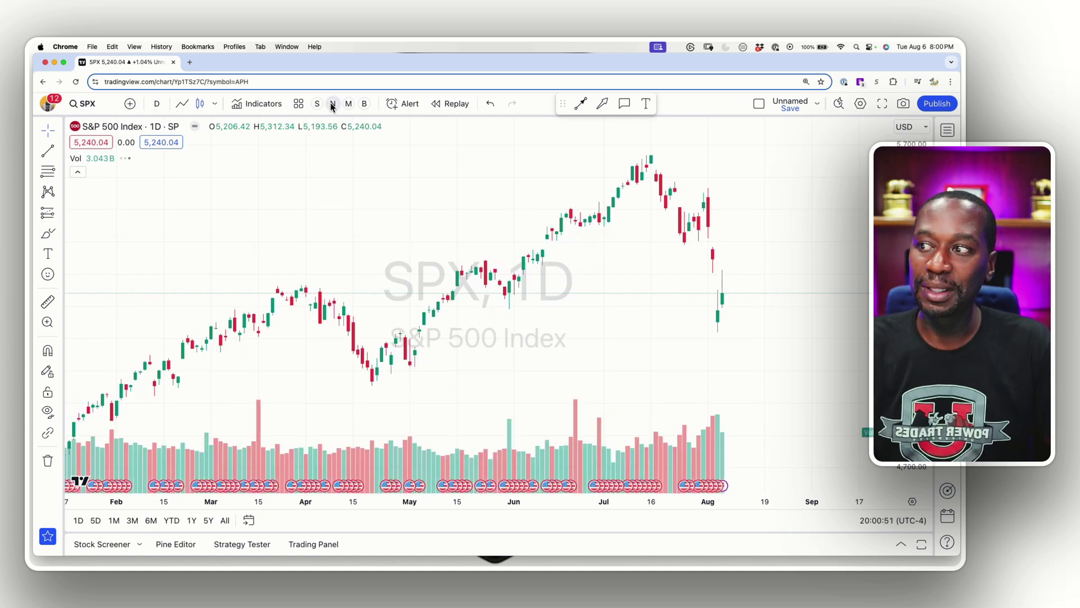
scroll(604, 239, down, 4)
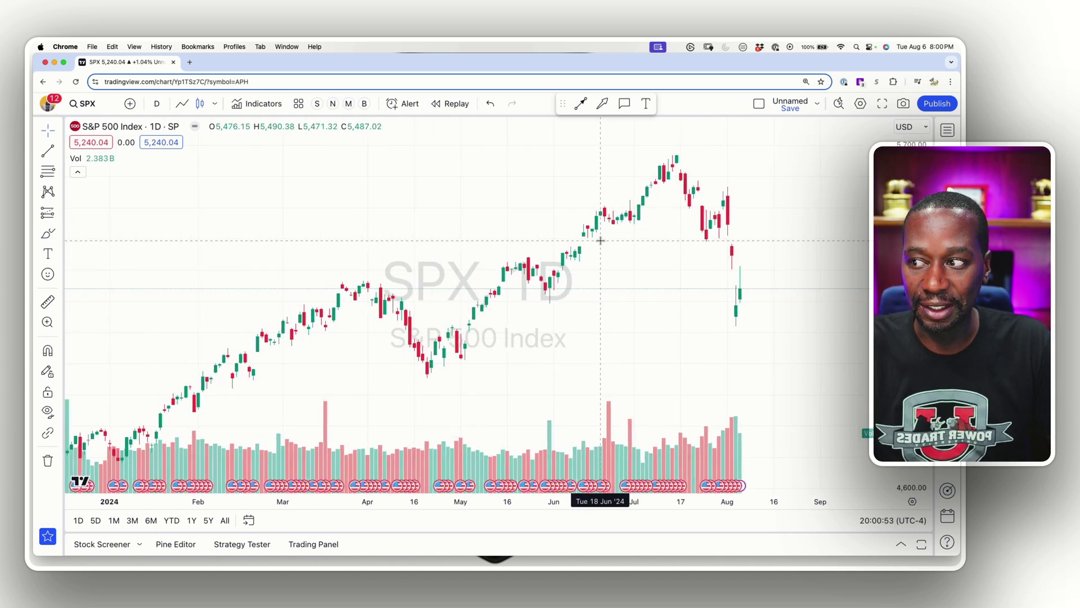
scroll(604, 239, down, 1)
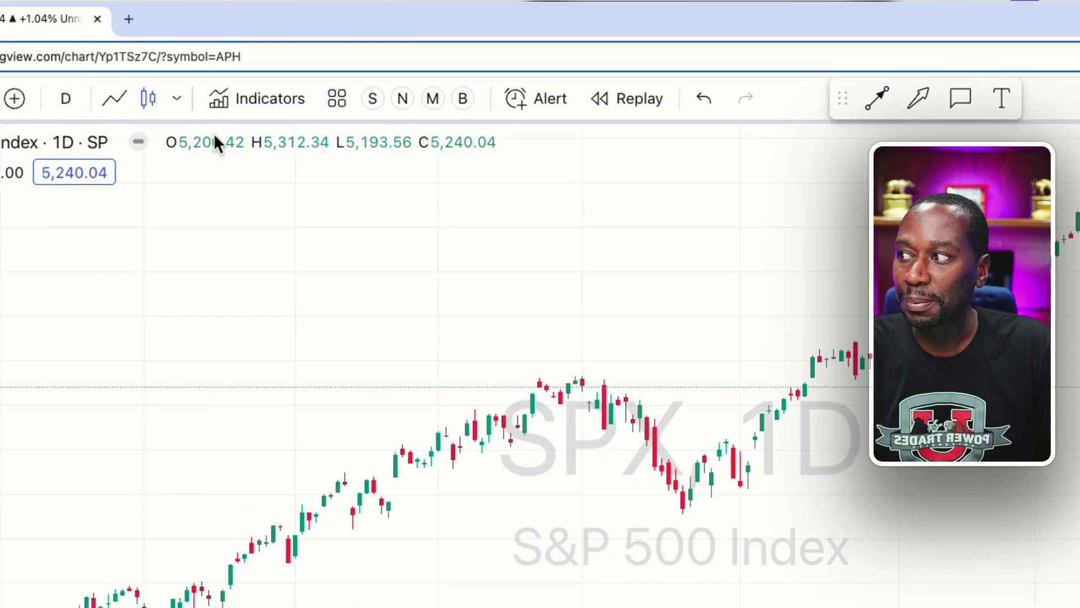
Step: Open the indicator library and look through its Financials, Community, Personal and Technicals categories
click(272, 98)
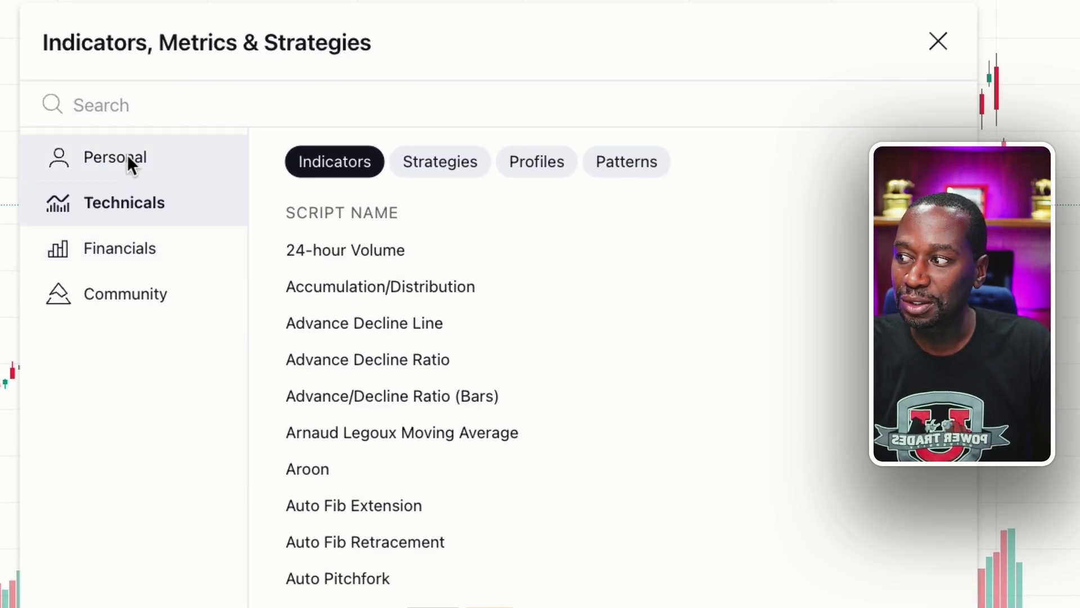
click(114, 249)
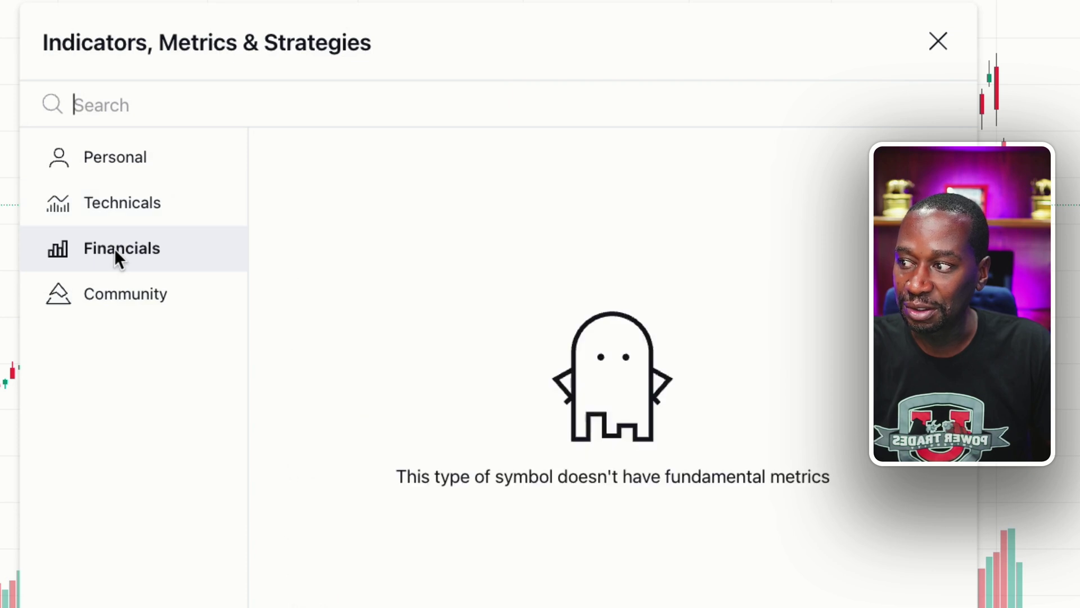
click(109, 285)
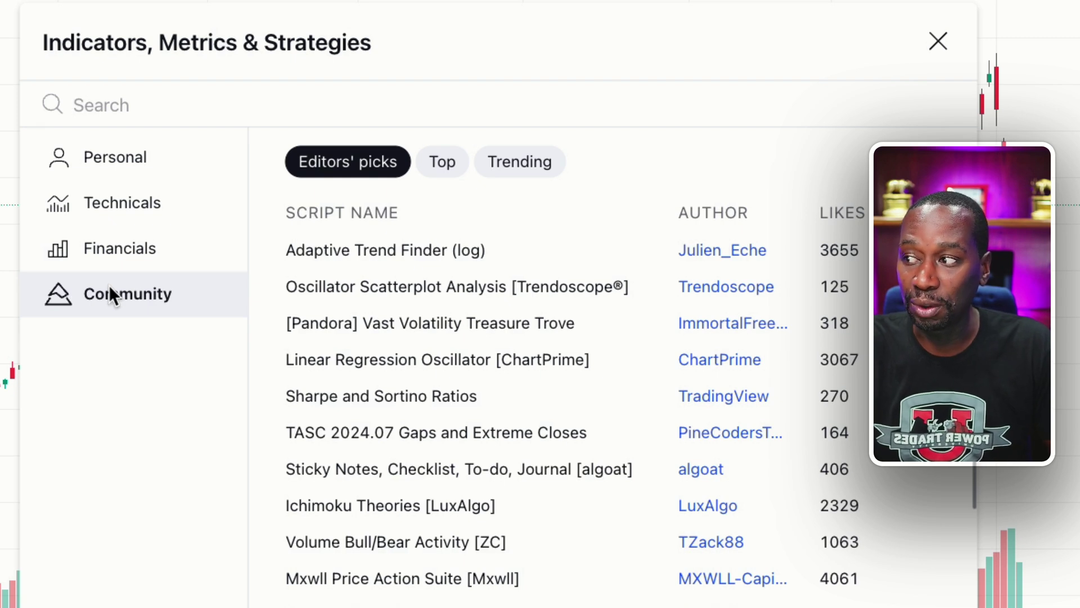
click(138, 163)
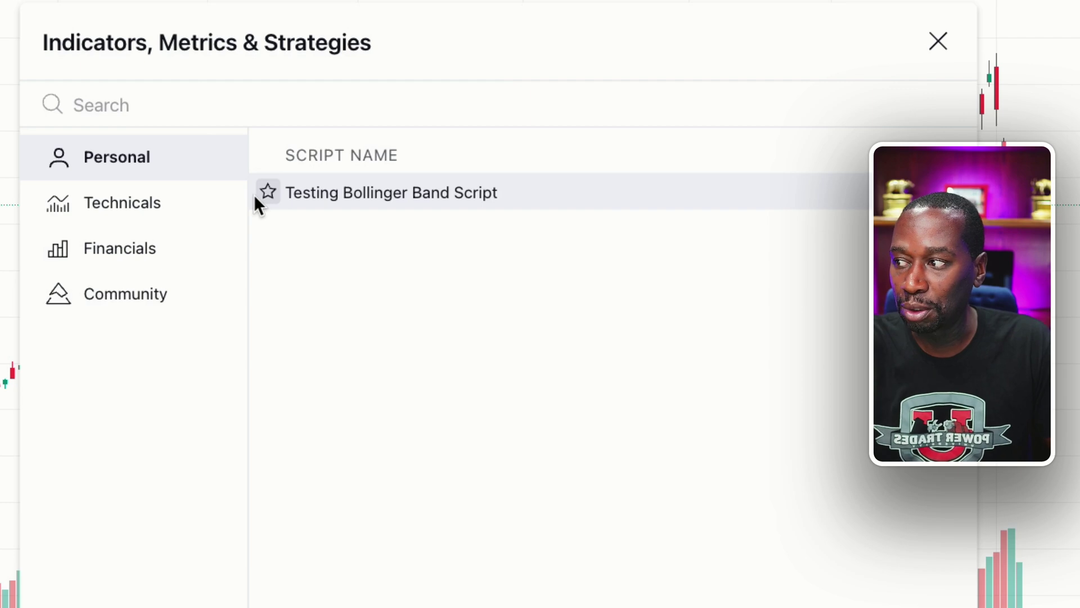
click(126, 207)
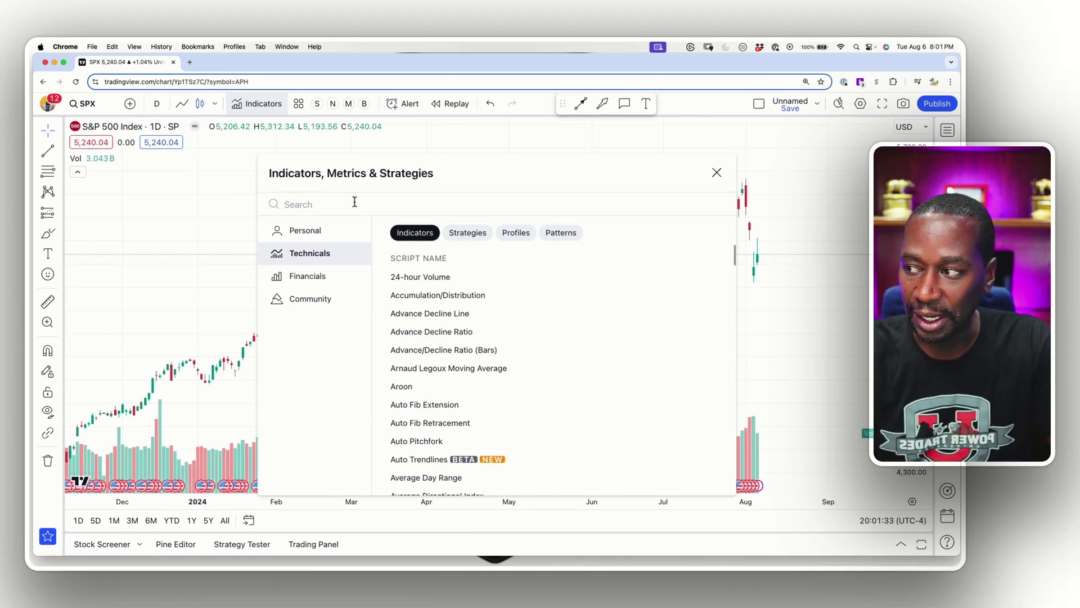
Step: Search the indicator library for "bollinger" and clear the search text
text(bollingr)
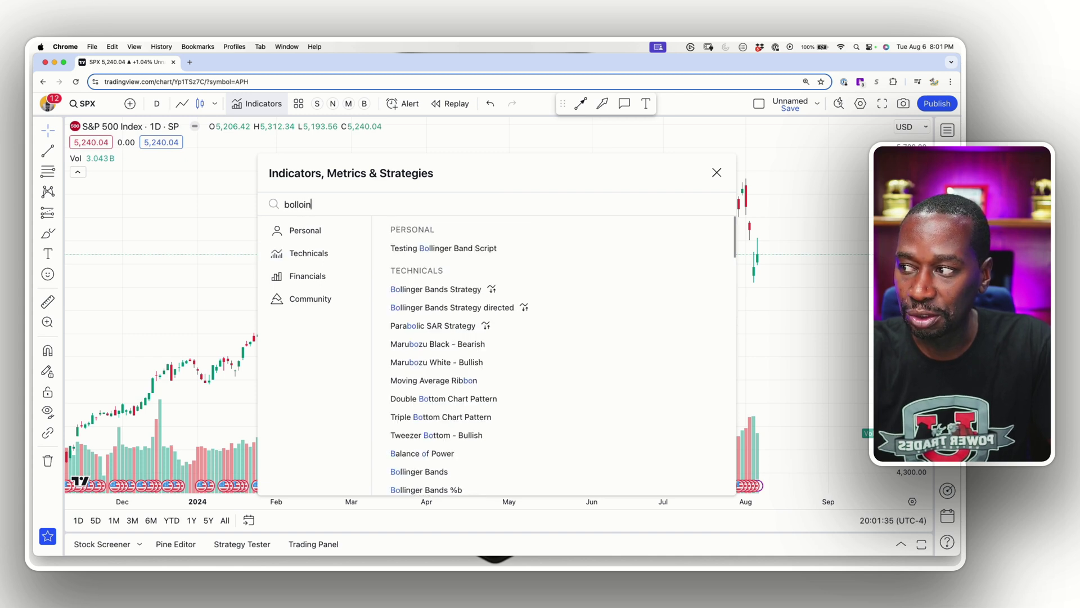
key(BackSpace)
key(BackSpace)
key(BackSpace)
key(BackSpace)
text(inger)
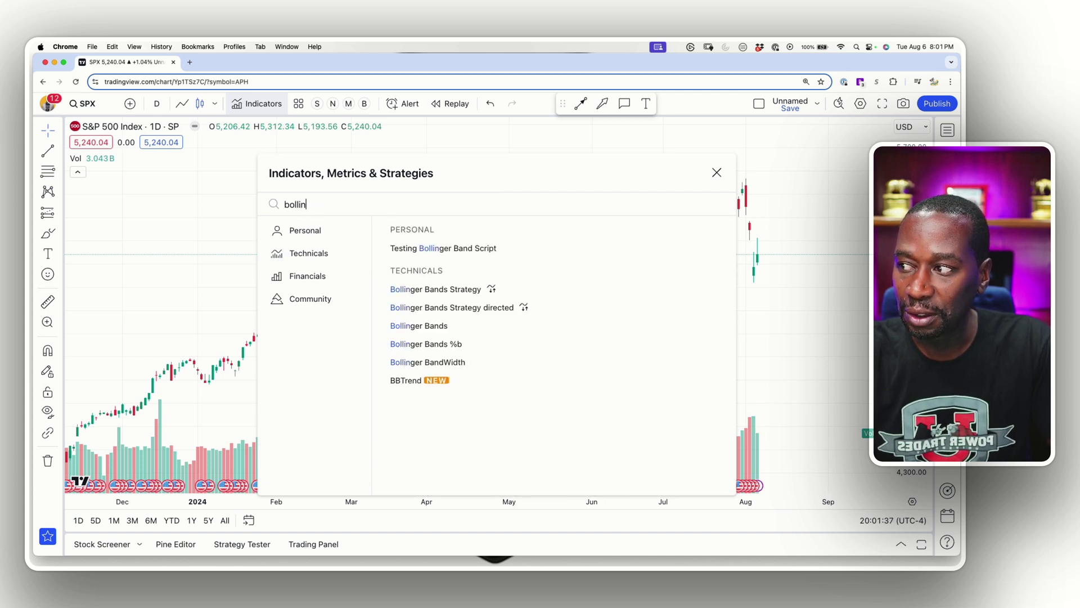
key(BackSpace)
key(BackSpace)
key(BackSpace)
key(BackSpace)
key(BackSpace)
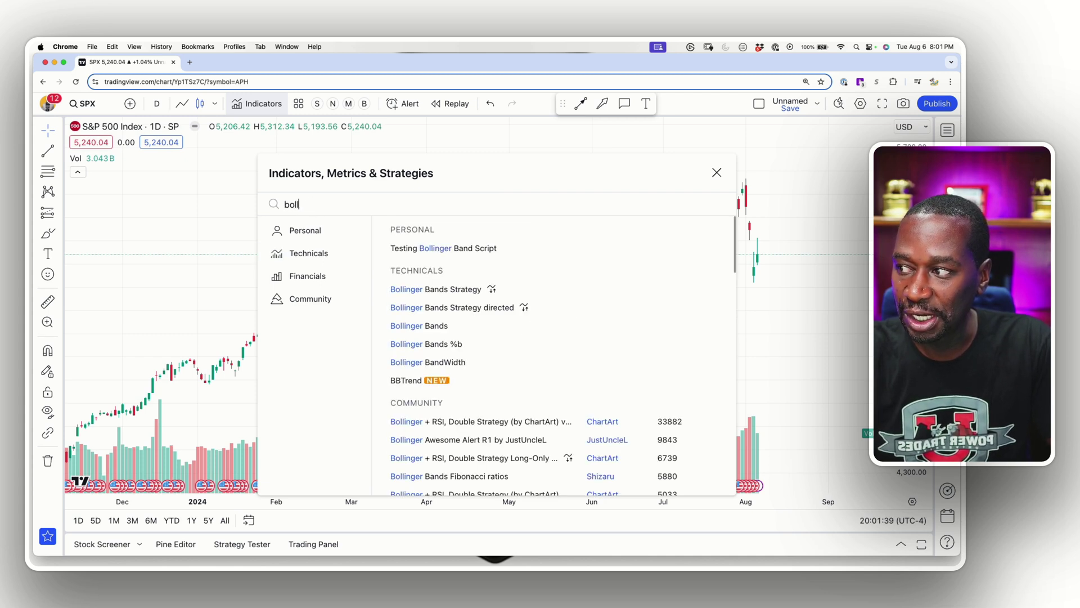
key(BackSpace)
Step: Add the Bollinger Bands indicator from the Technicals list to the SPX chart and close the indicator library
scroll(483, 350, down, 5)
scroll(483, 352, down, 3)
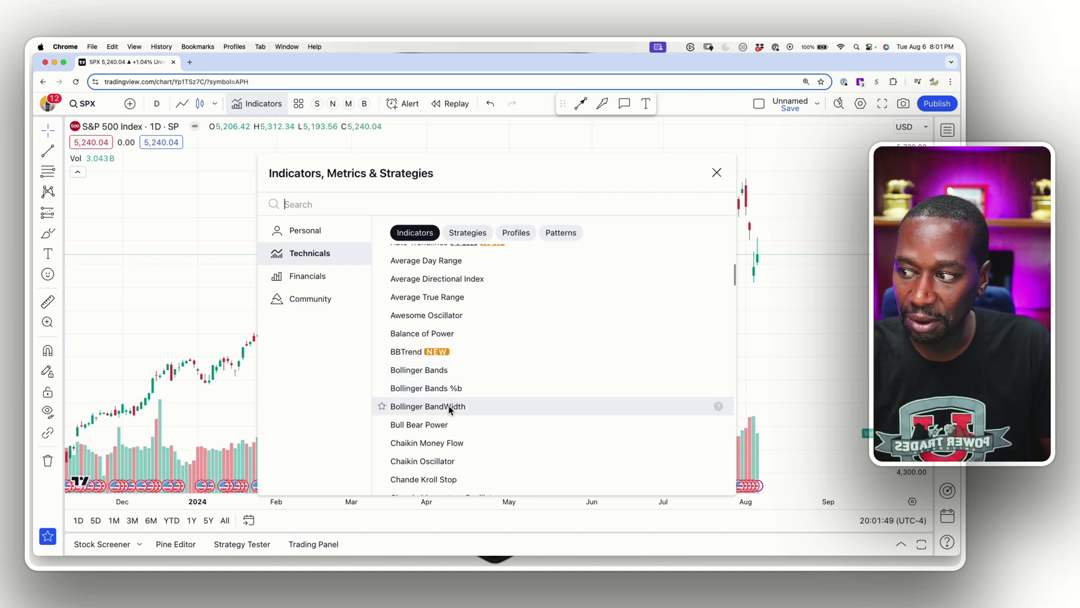
click(428, 371)
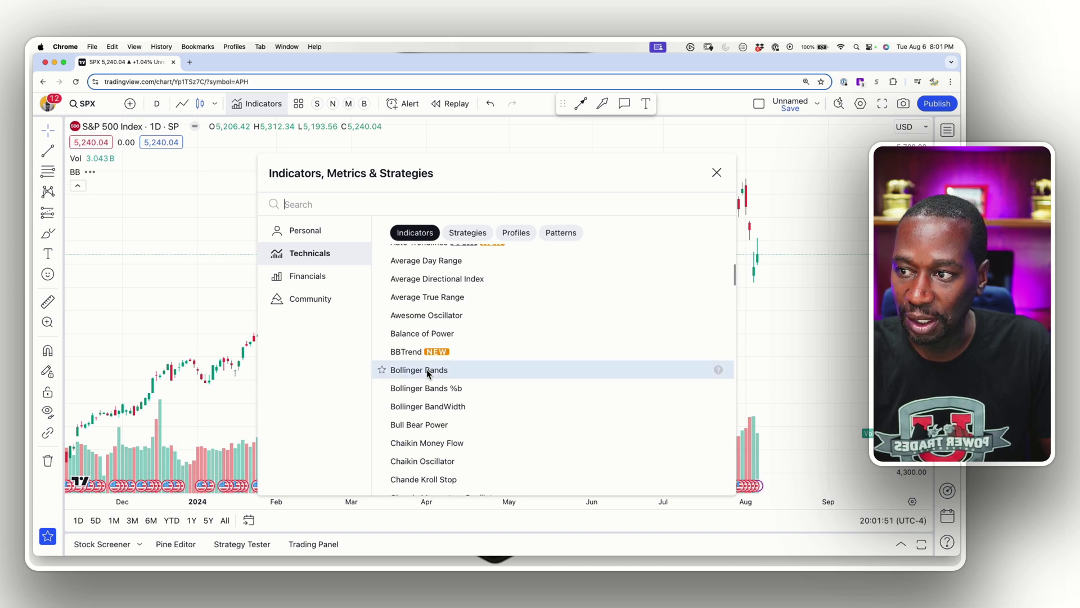
drag(551, 175, 379, 317)
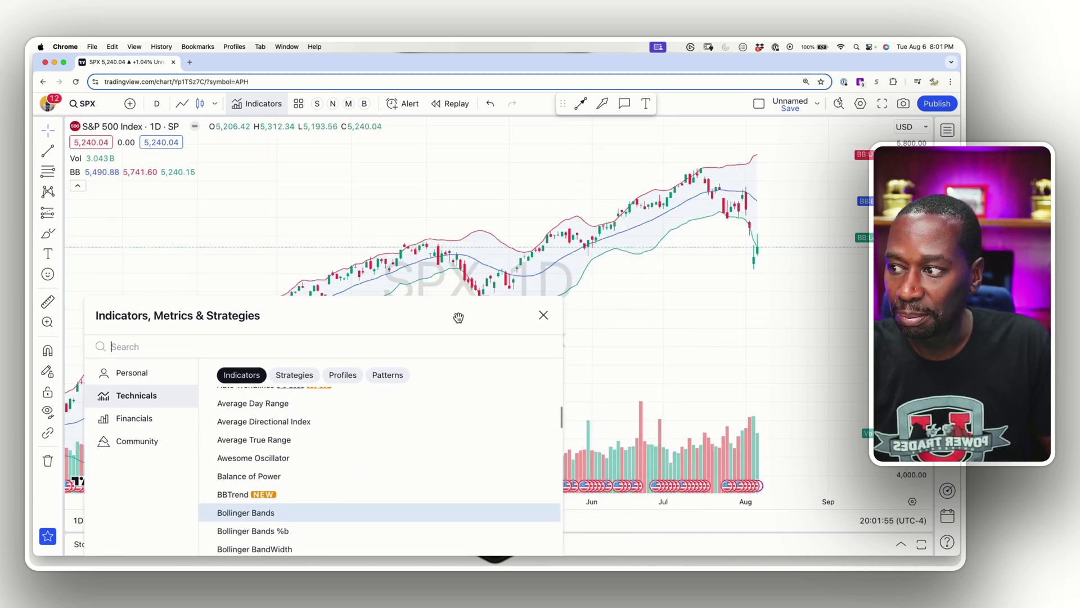
drag(549, 328, 575, 194)
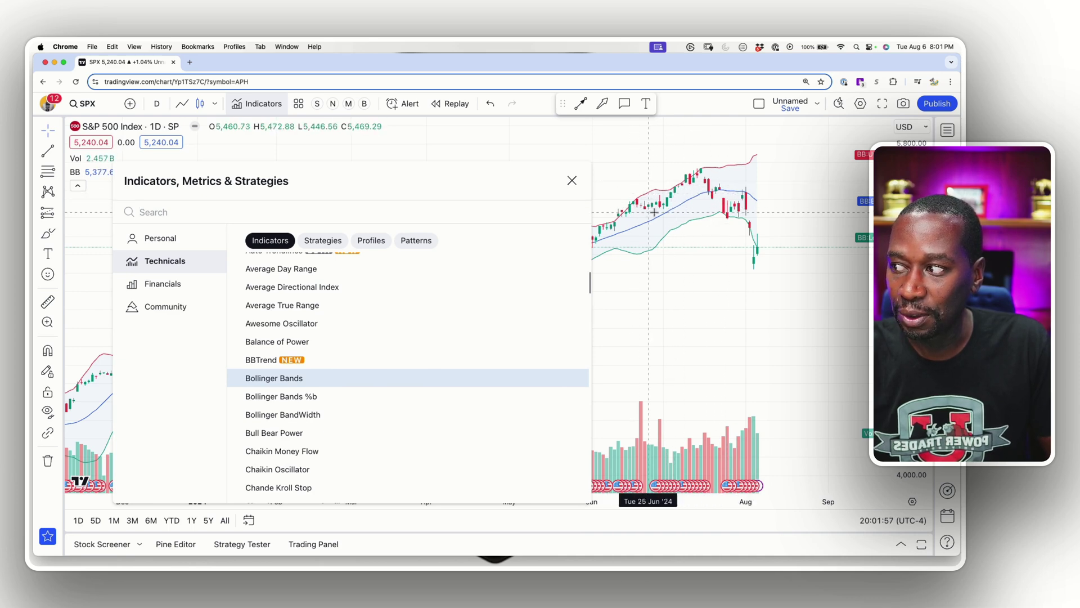
click(572, 181)
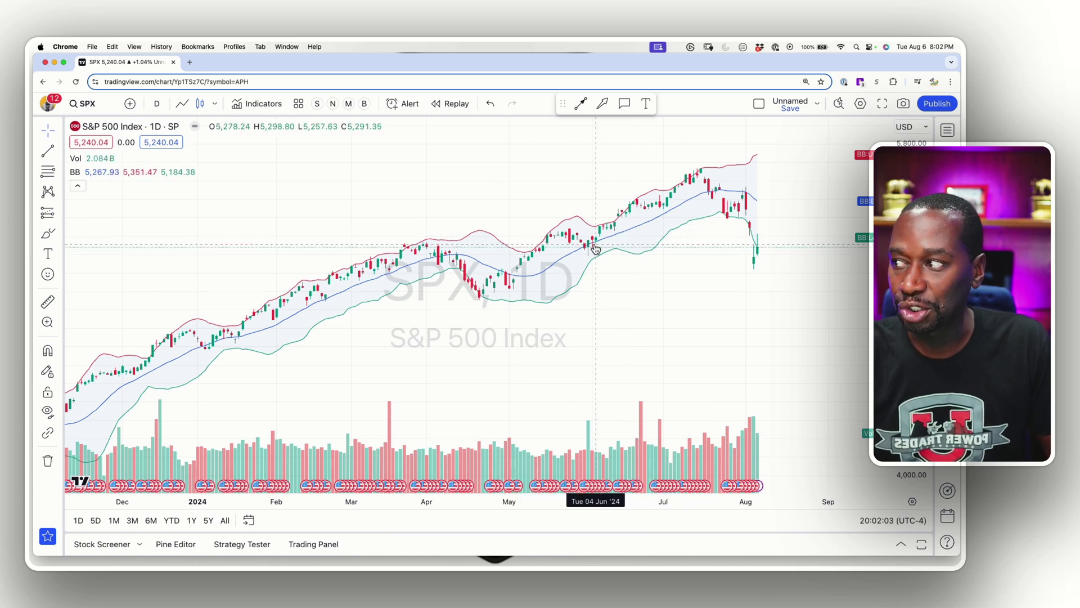
Step: Hide the Bollinger Bands indicator on the chart and show it again
mouse_move(87, 178)
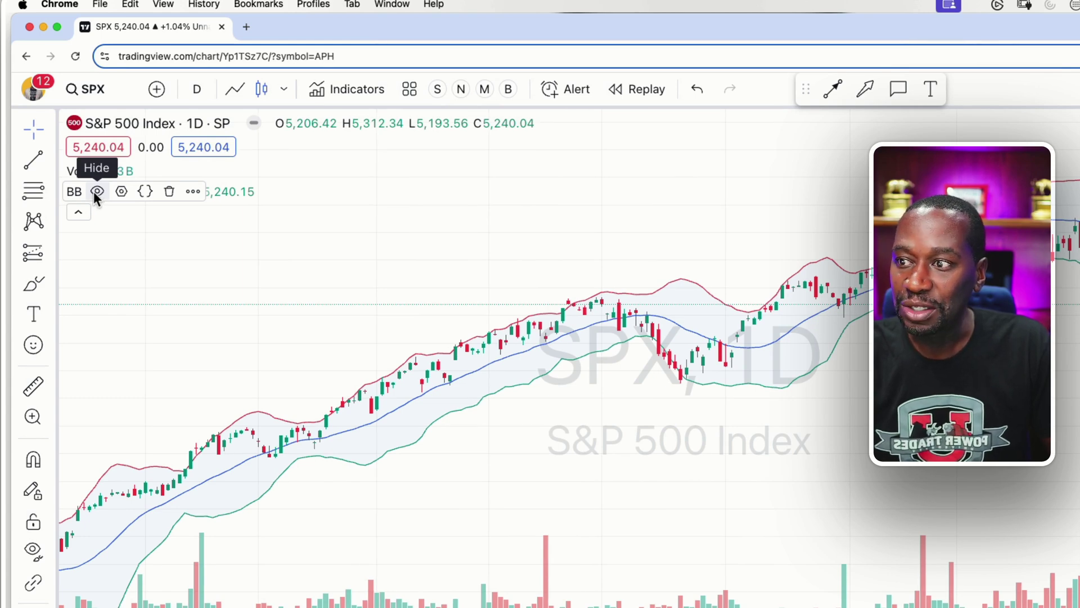
click(96, 192)
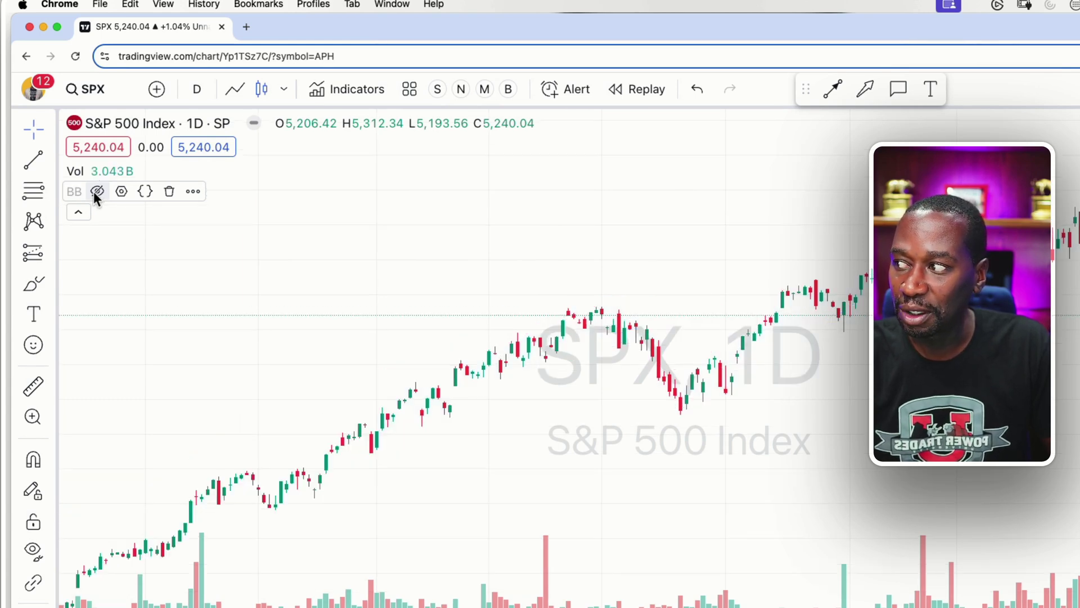
click(95, 191)
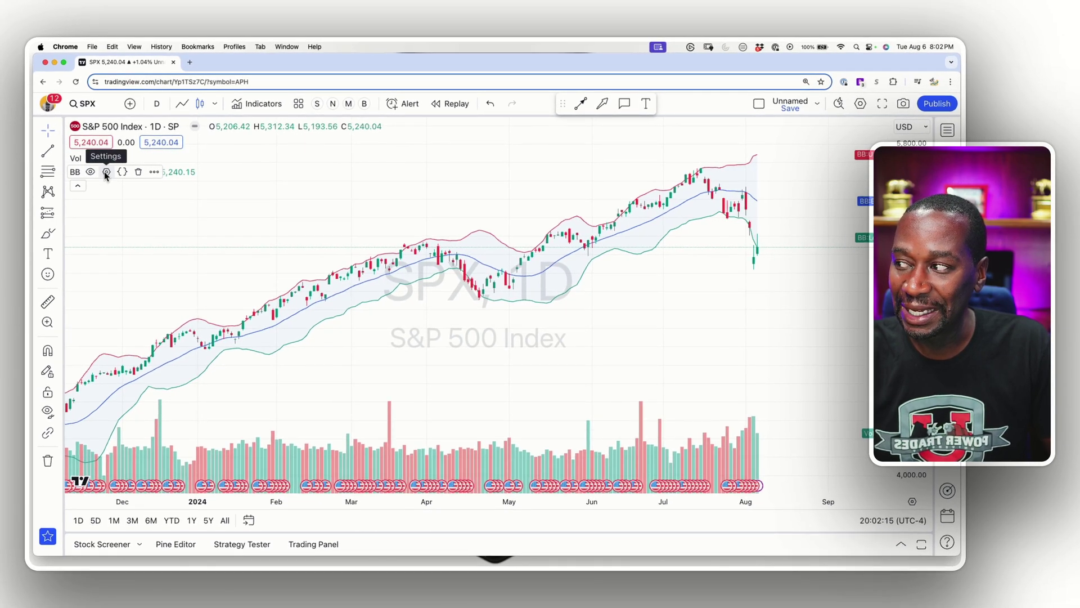
Step: Open the Bollinger Bands indicator's settings and set its Length to 18
click(105, 173)
drag(516, 169, 342, 156)
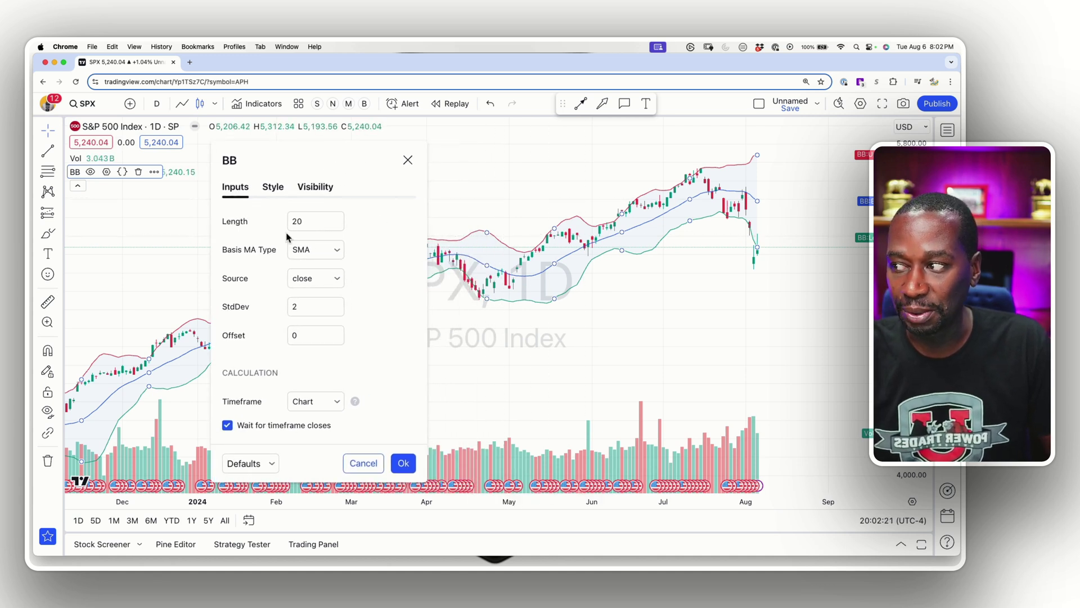
click(313, 224)
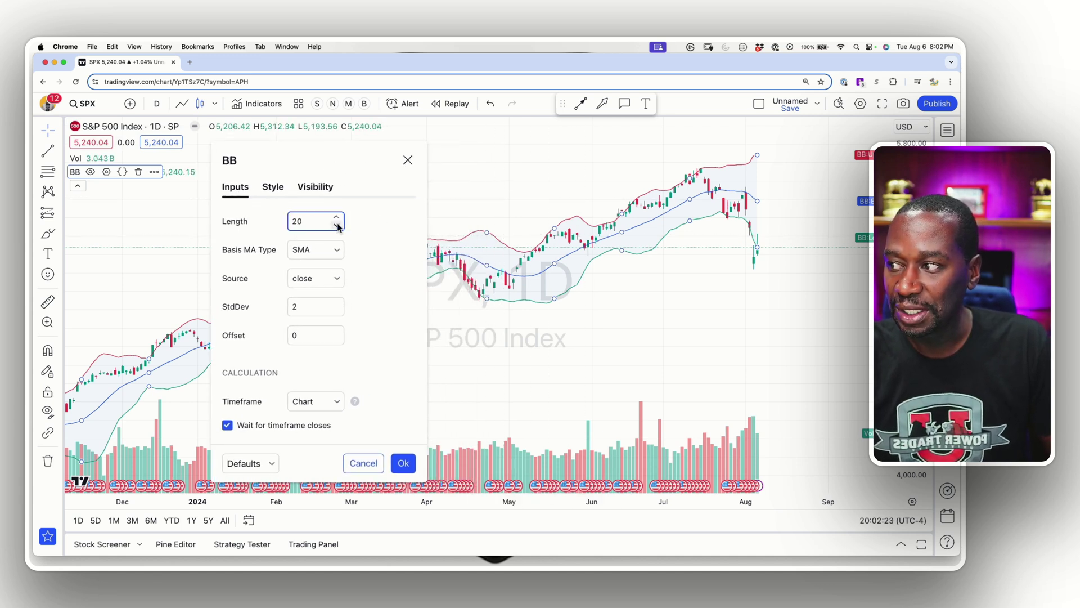
click(337, 225)
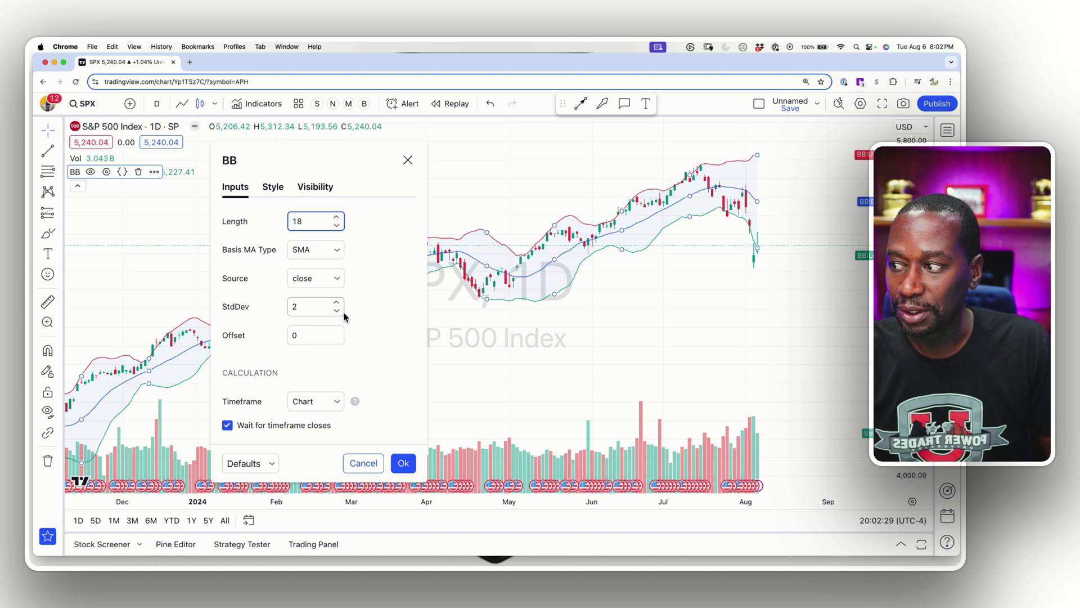
click(392, 256)
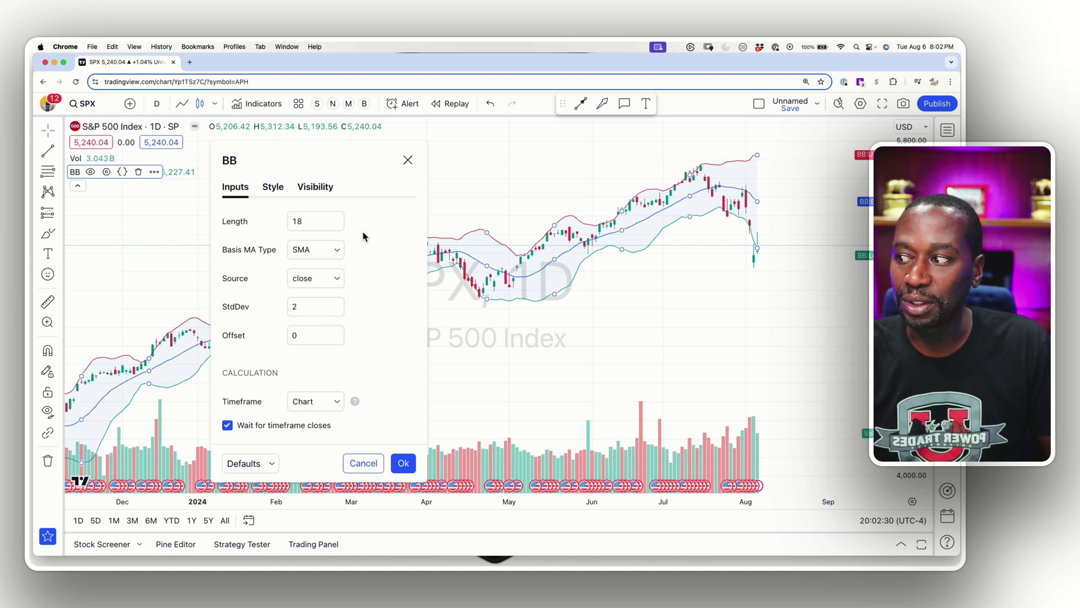
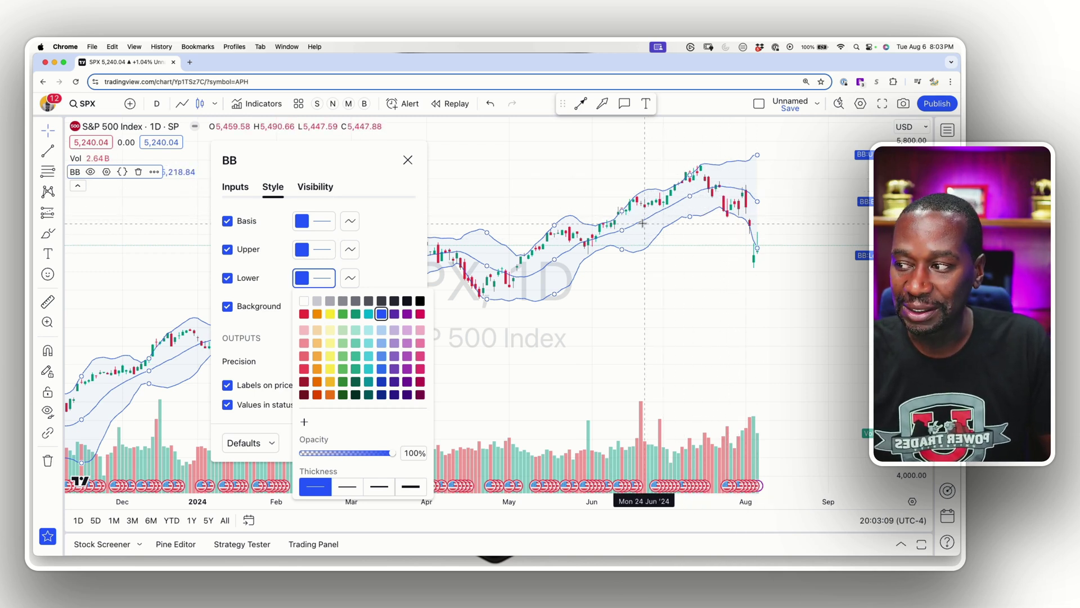
Step: Close the Lower band's color choices and turn off the Bollinger Bands' Background fill
click(400, 278)
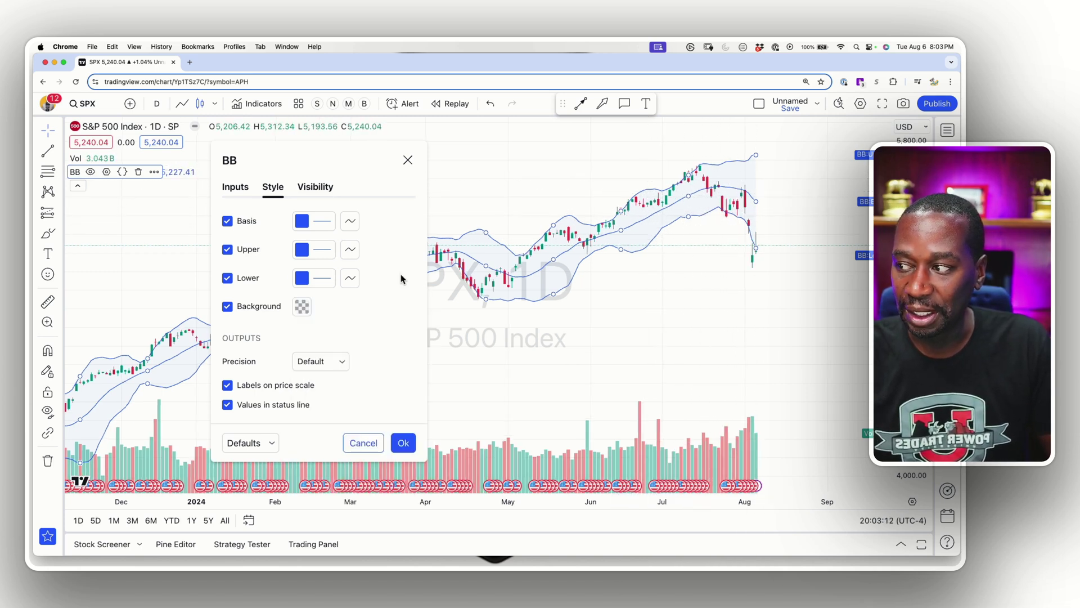
click(227, 306)
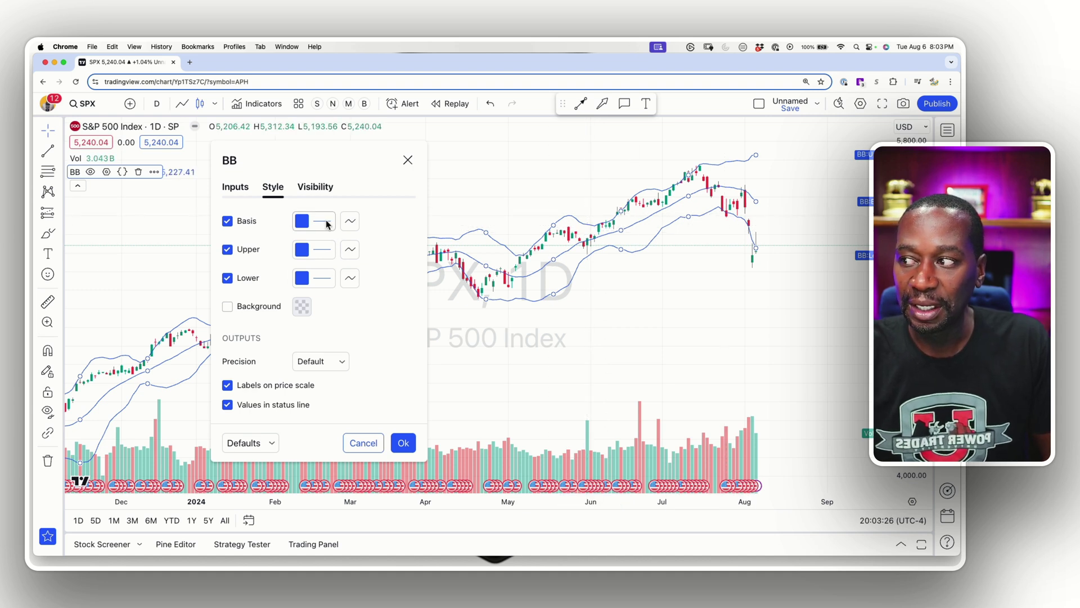
Step: Set the Bollinger Bands' Basis line to the second thickness, keeping the Line plot style
click(352, 223)
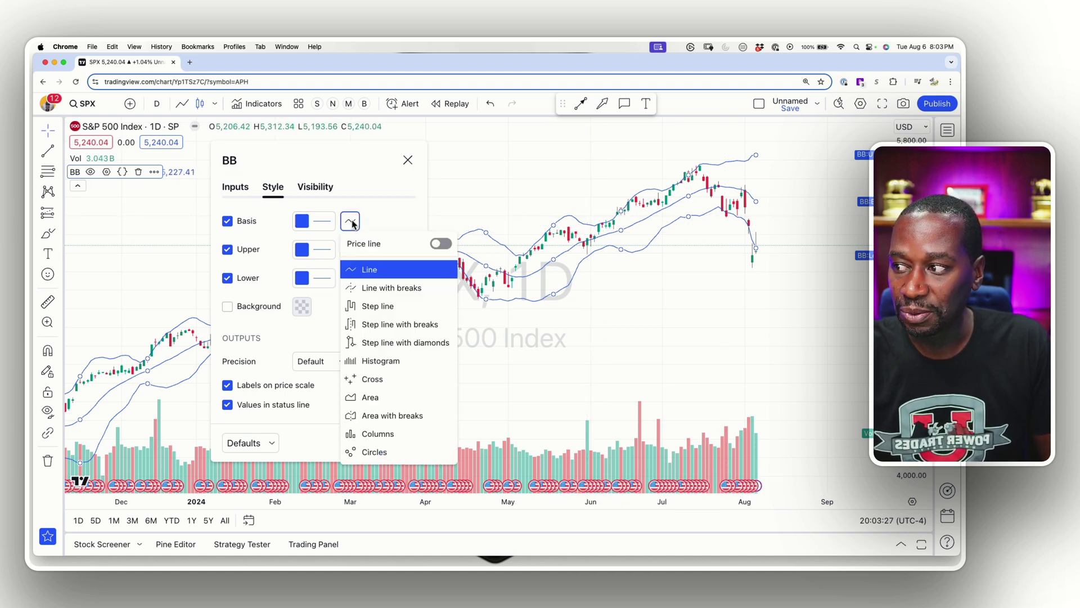
click(373, 224)
click(318, 225)
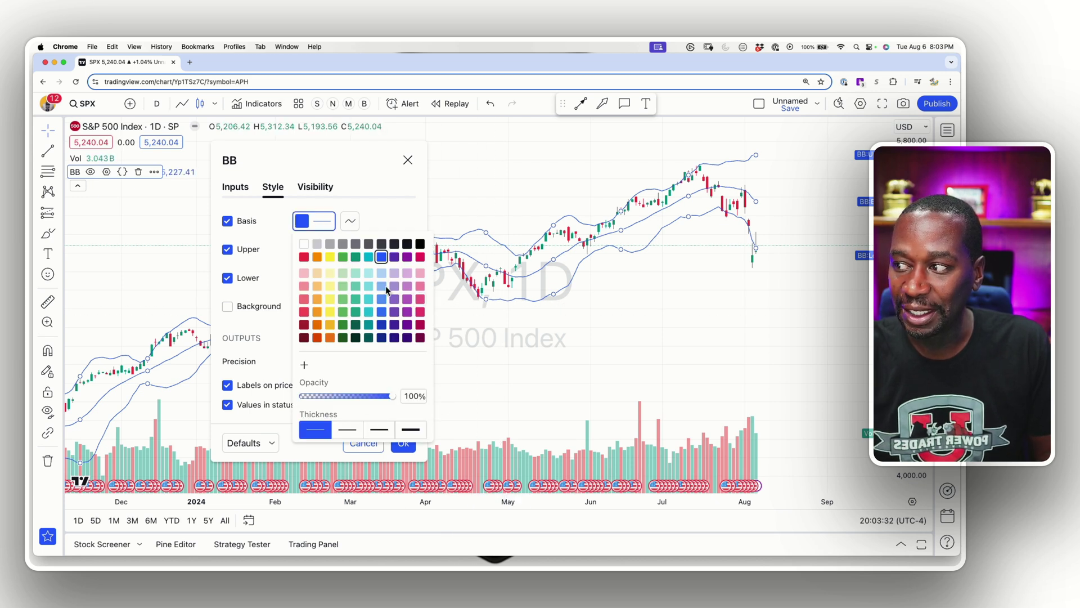
click(346, 431)
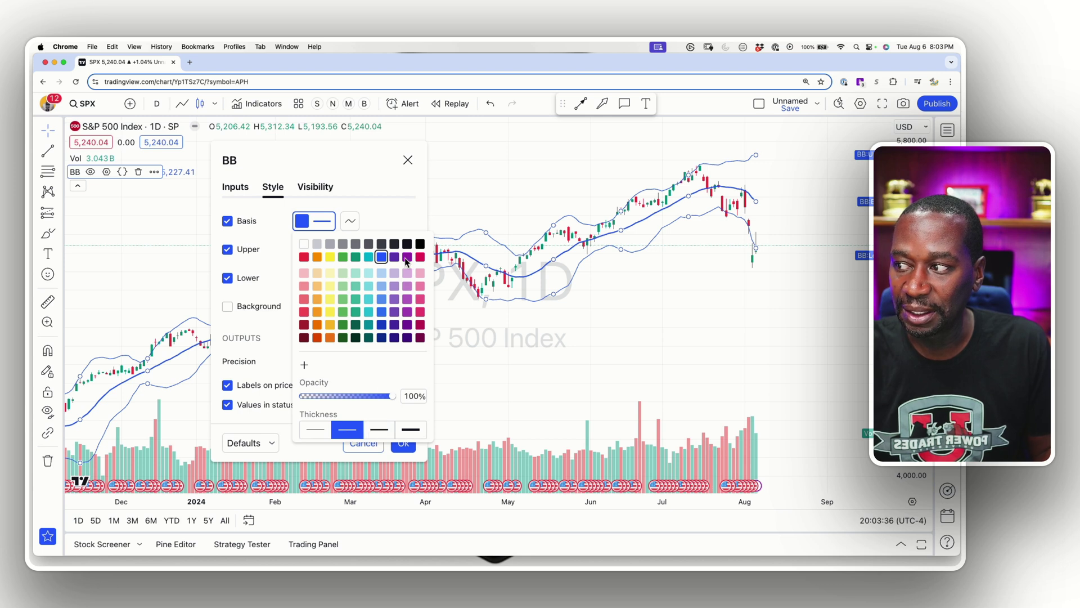
click(397, 208)
Step: Try the third thickness on the Upper band and settle on the second thickness
click(311, 248)
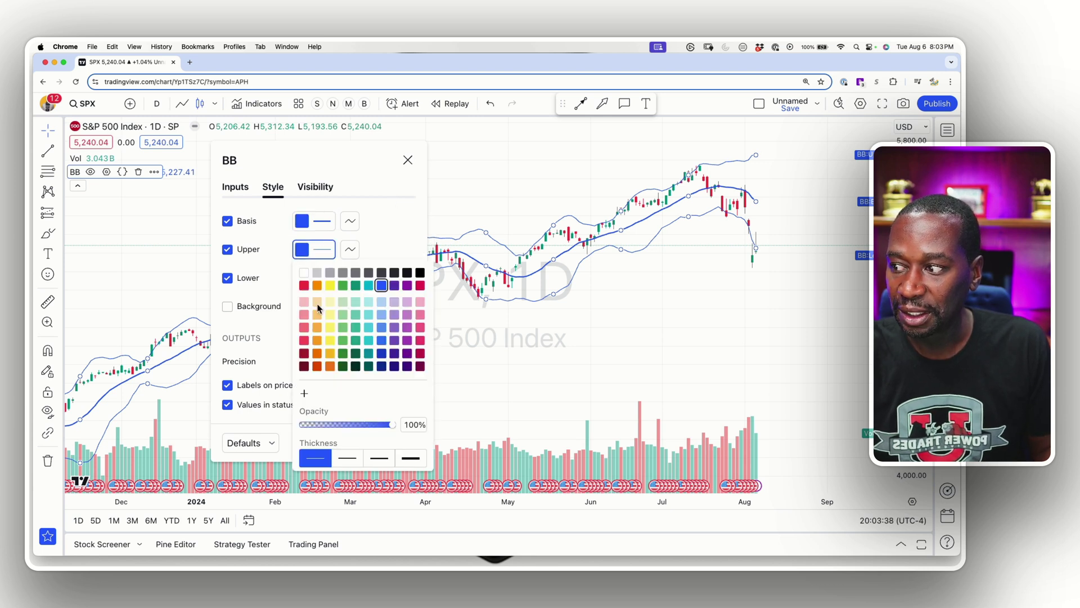
click(348, 459)
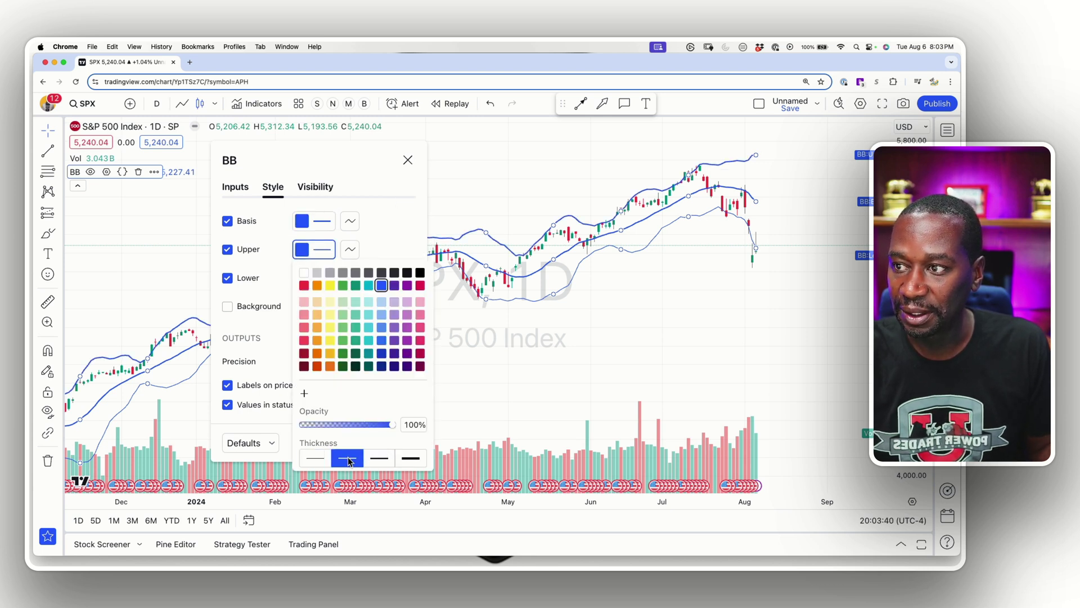
click(372, 460)
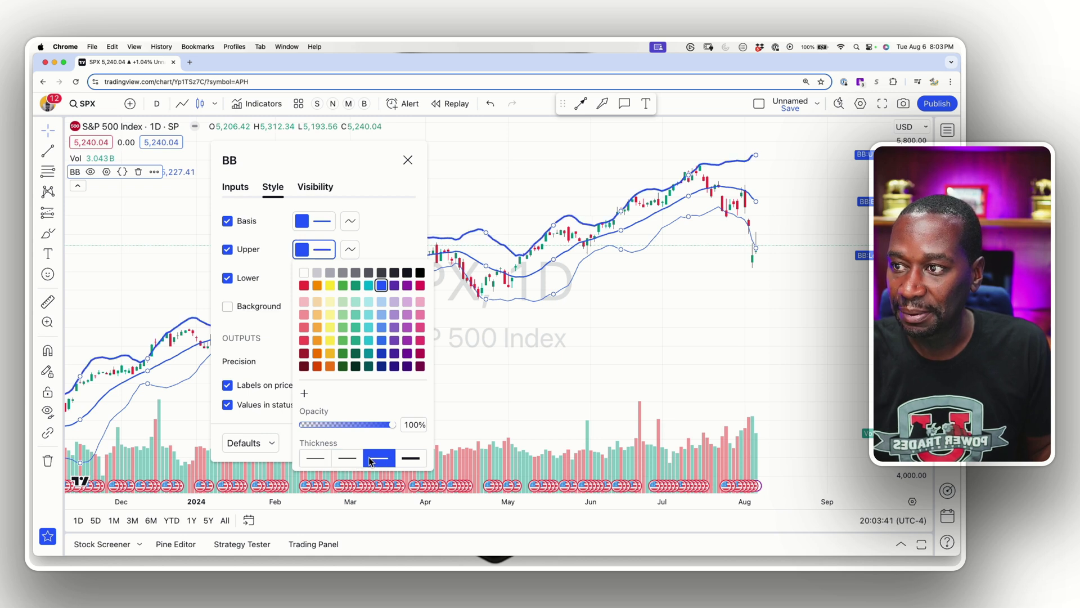
click(348, 459)
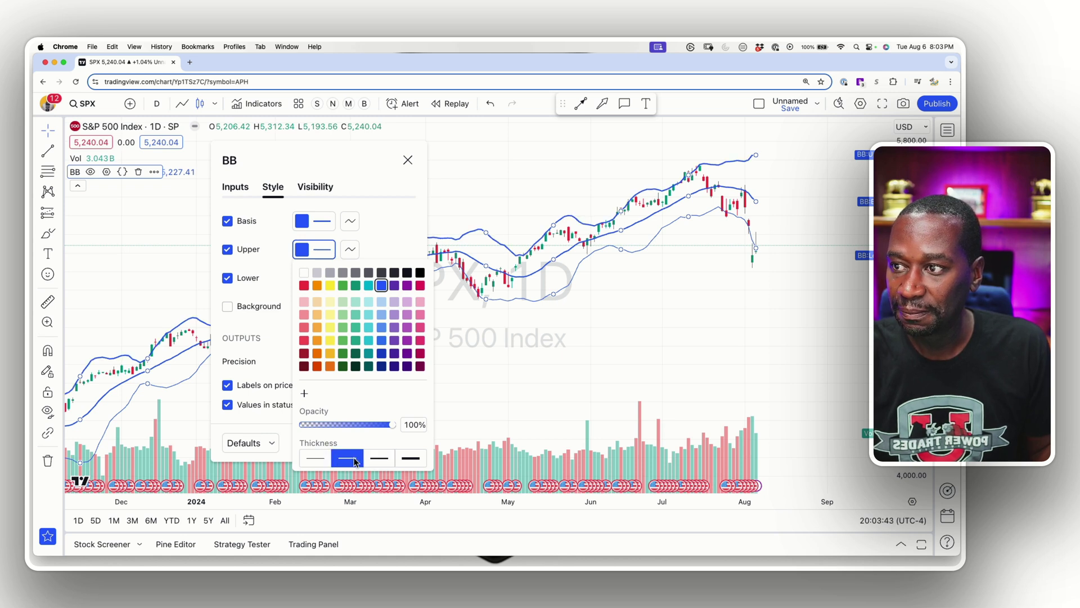
click(401, 254)
Step: Try the third thickness on the Lower band and set it to the second thickness
click(318, 279)
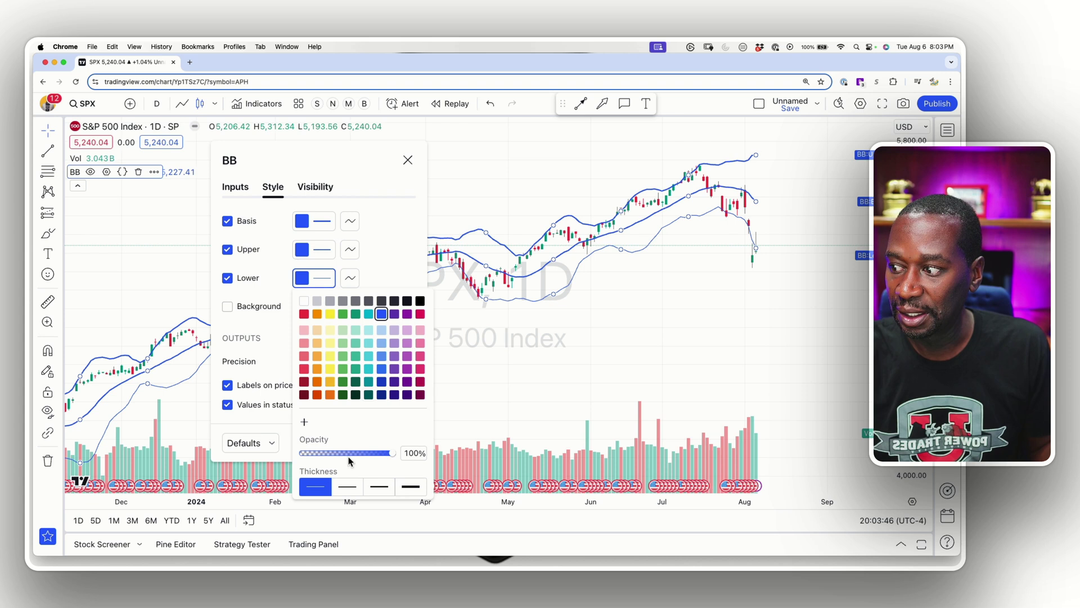
click(377, 489)
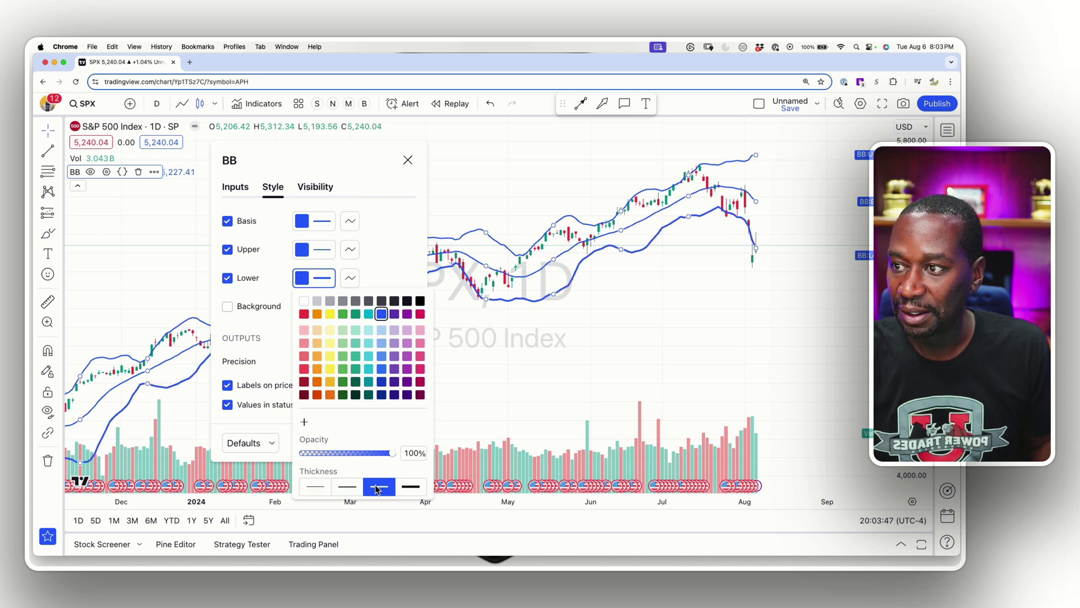
click(345, 487)
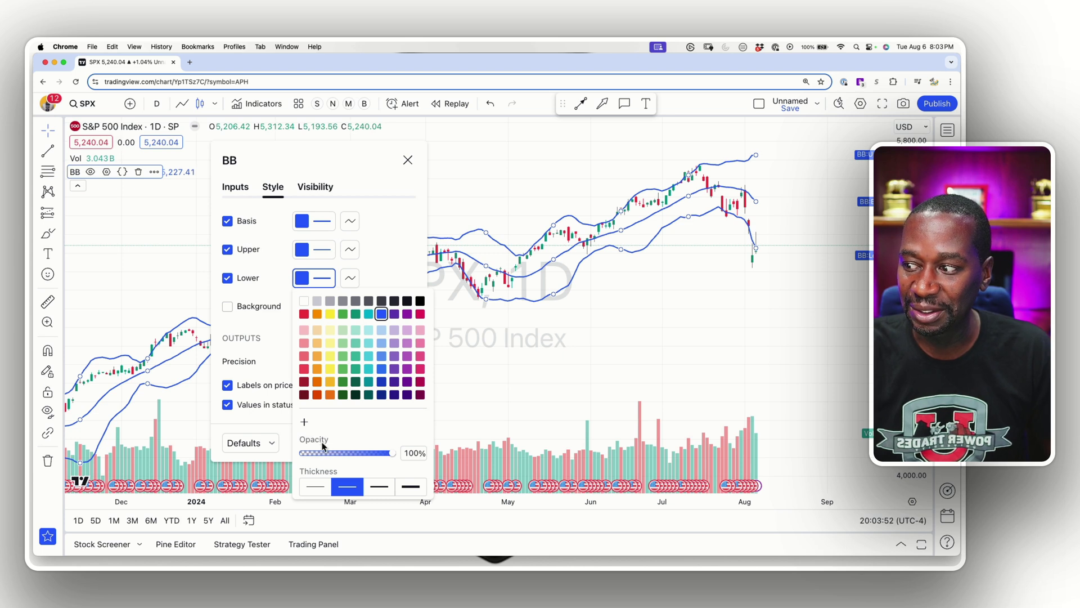
Step: Reduce the Lower band's opacity to 21%, restore it to 100% and close its color choices
drag(388, 454, 317, 454)
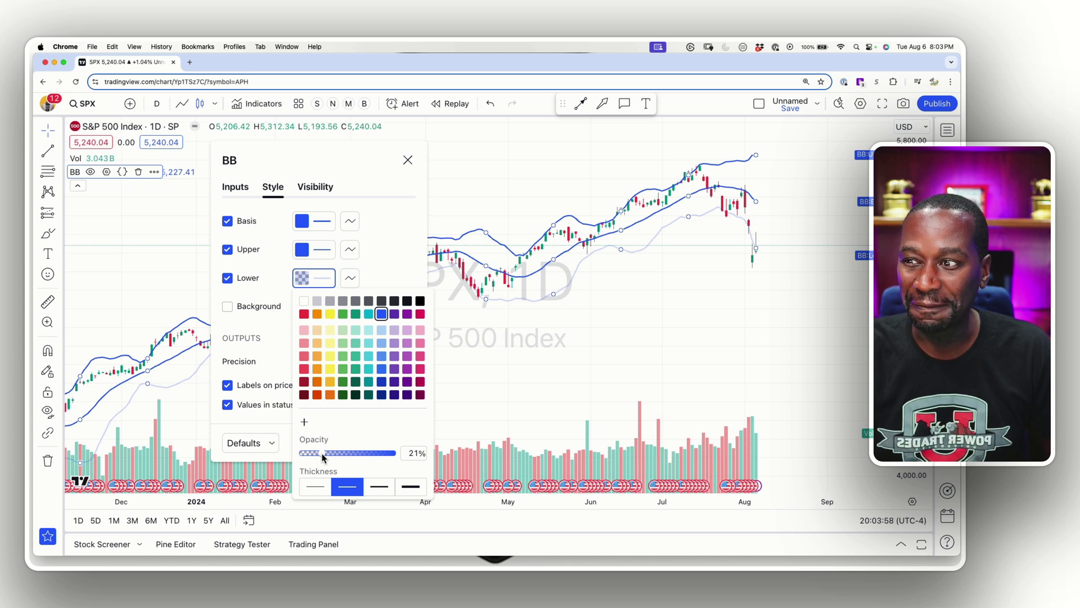
drag(323, 455, 401, 457)
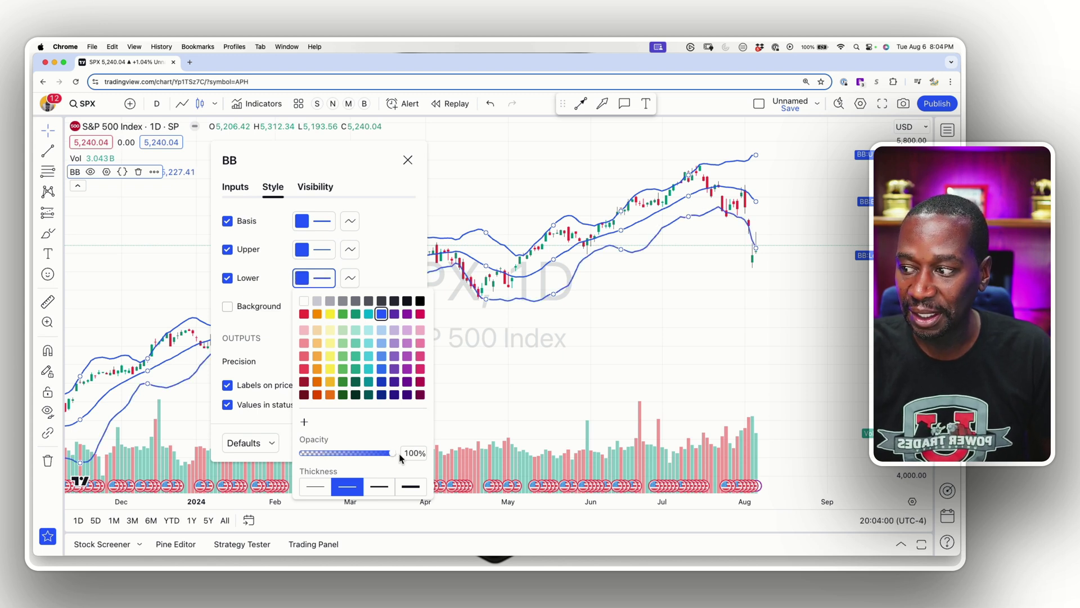
click(394, 267)
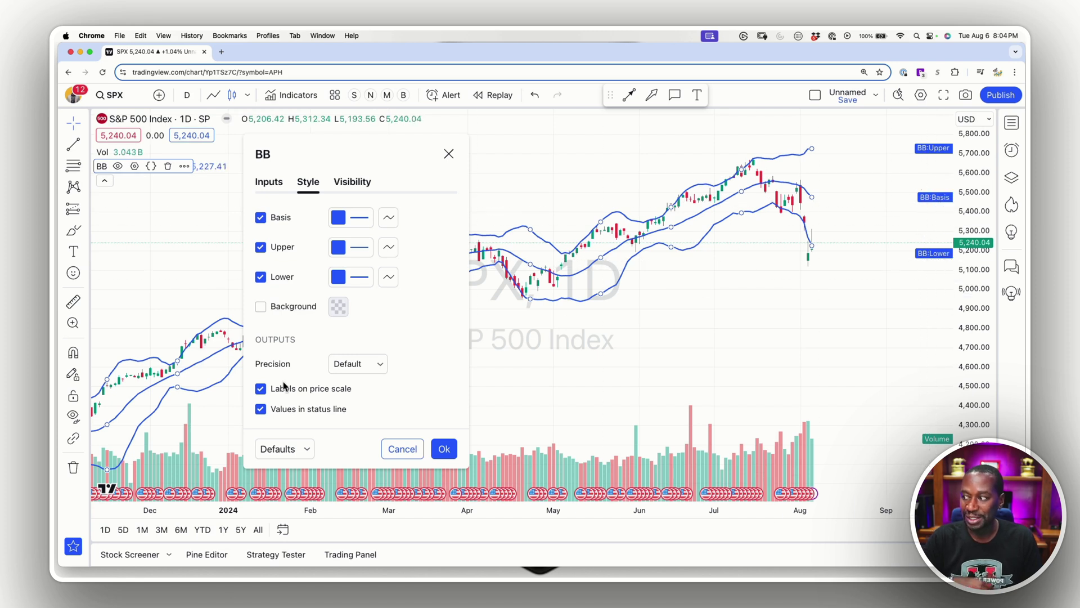
Step: Switch the Bollinger Bands' price scale labels and status line values off and back on
click(261, 388)
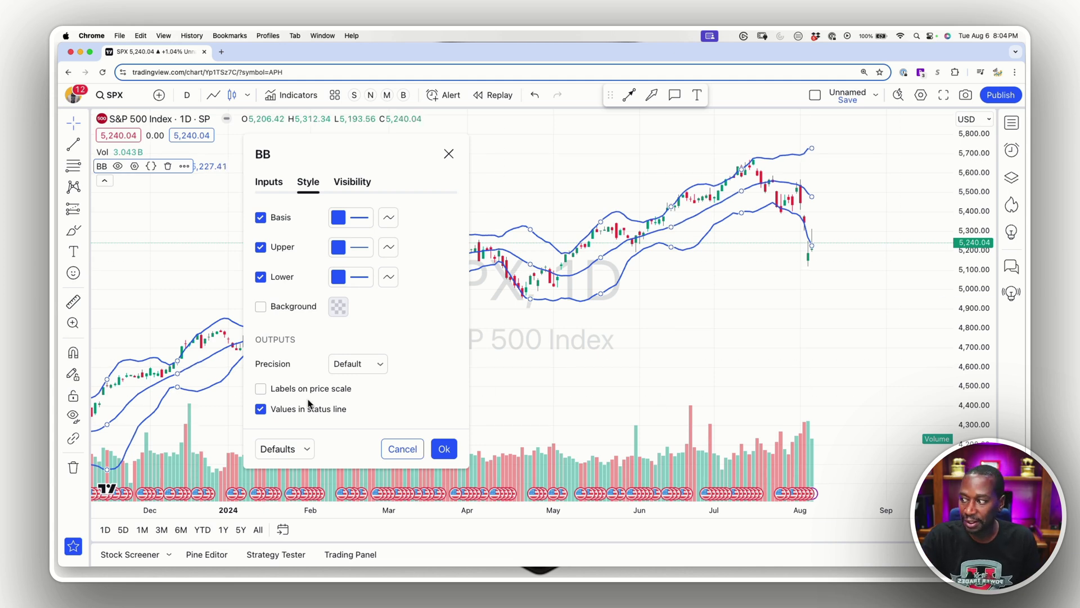
click(261, 409)
click(260, 409)
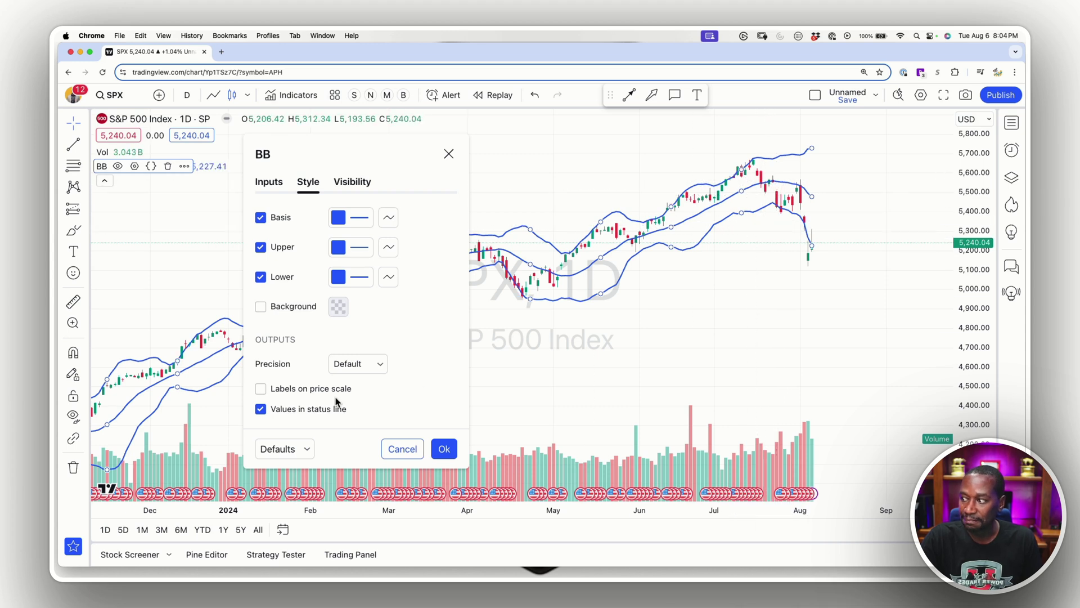
click(262, 389)
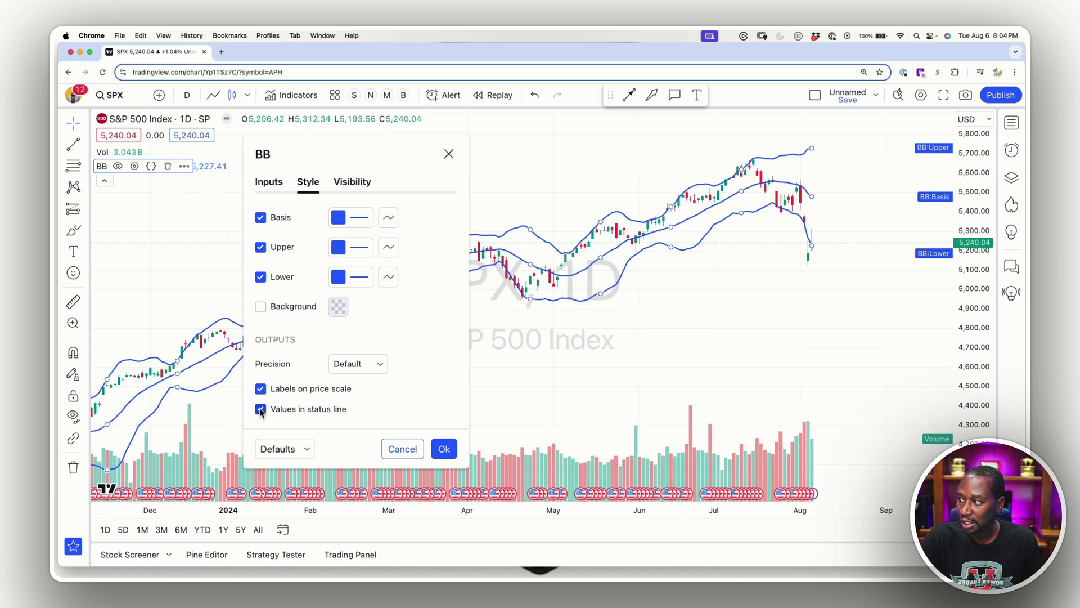
Step: Turn off the Bollinger Bands' status line values and price scale labels, and apply the settings after viewing the Visibility options
click(261, 409)
click(260, 389)
click(258, 389)
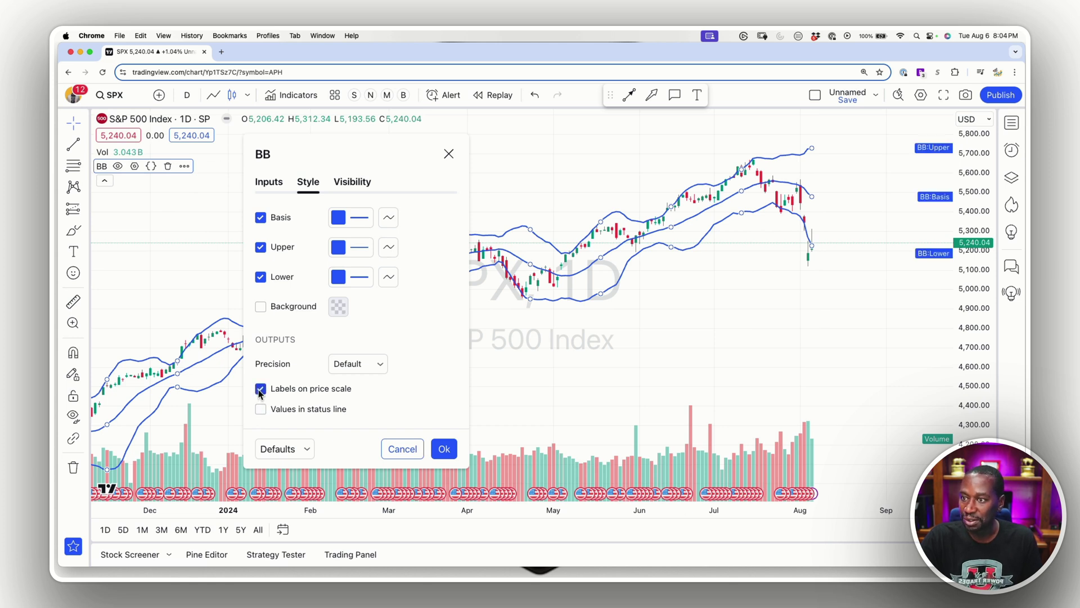
click(258, 389)
click(258, 390)
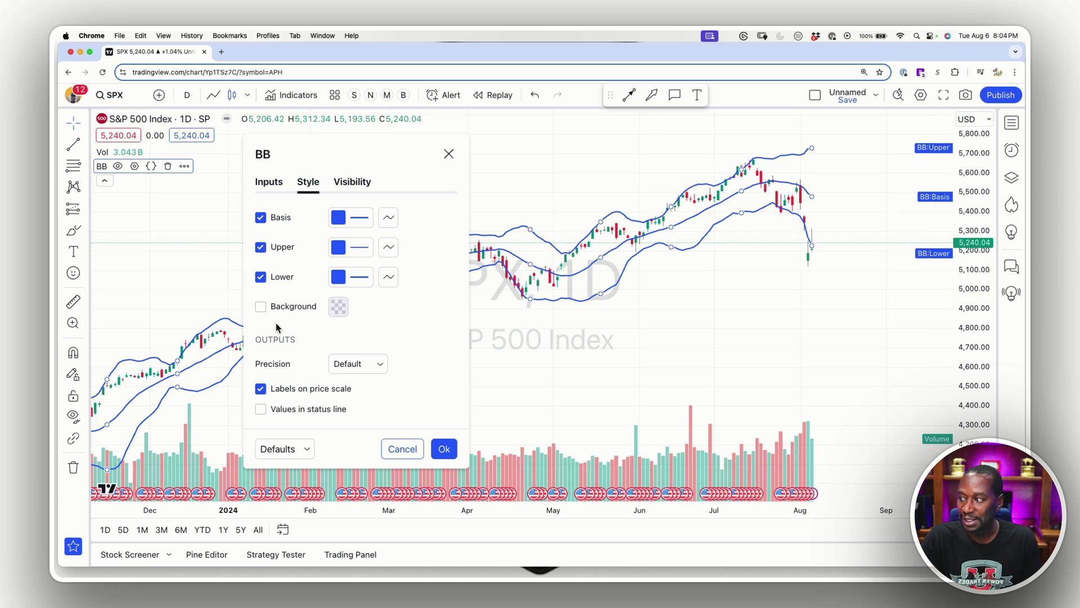
click(261, 391)
click(364, 182)
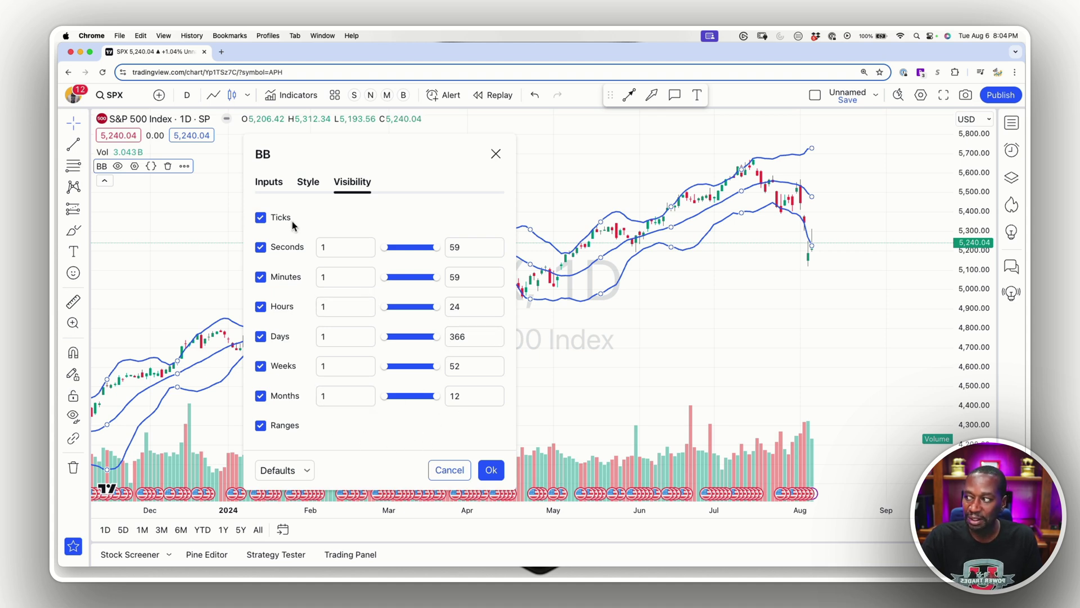
click(490, 472)
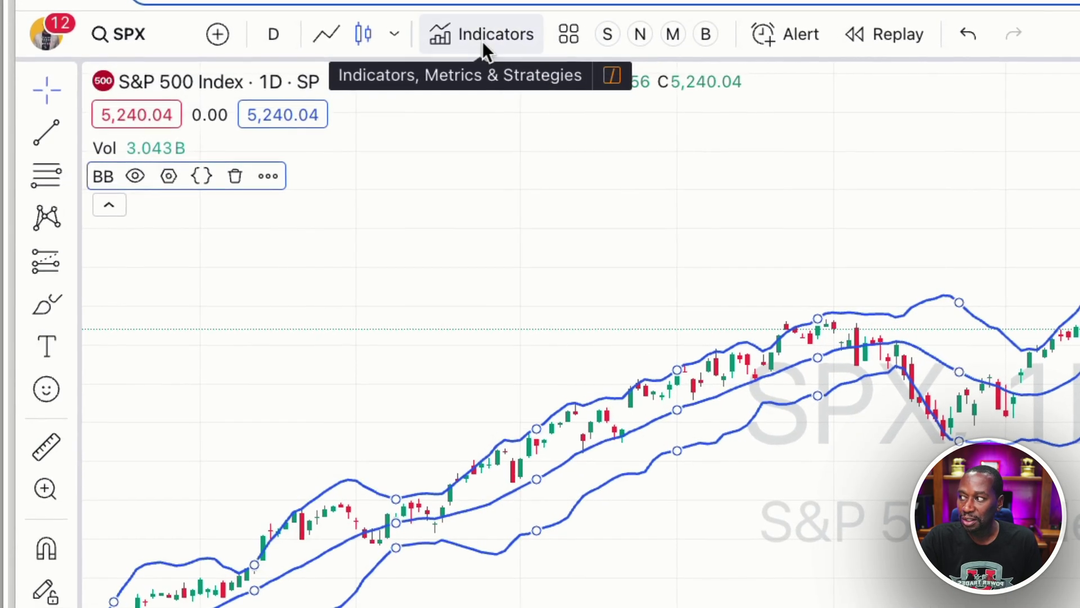
Step: Search the indicator library for macd, add Moving Average Convergence Divergence to the chart and close the library
click(488, 38)
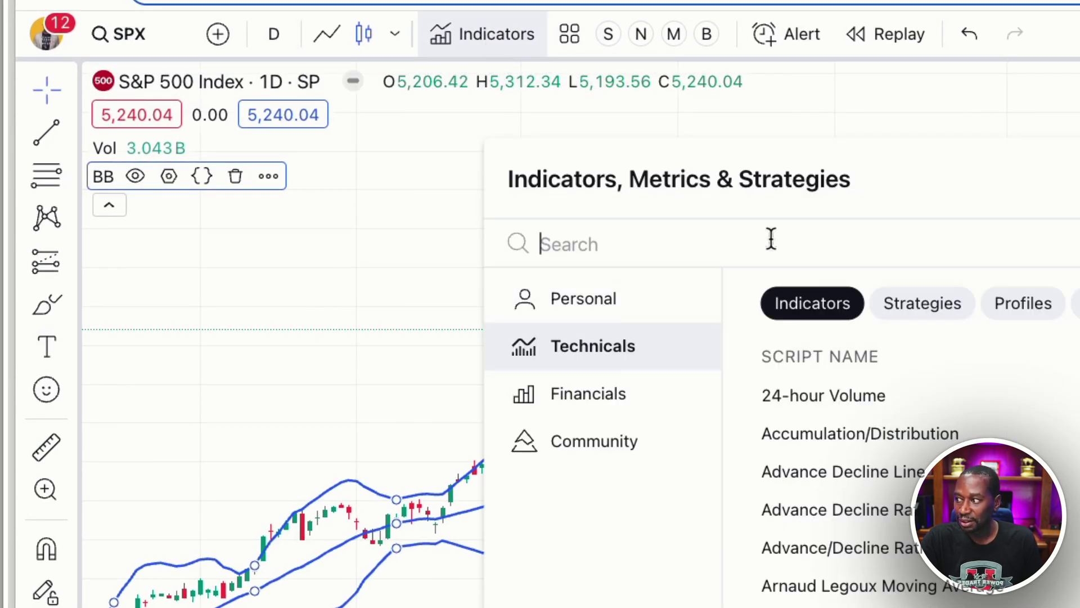
text(mac)
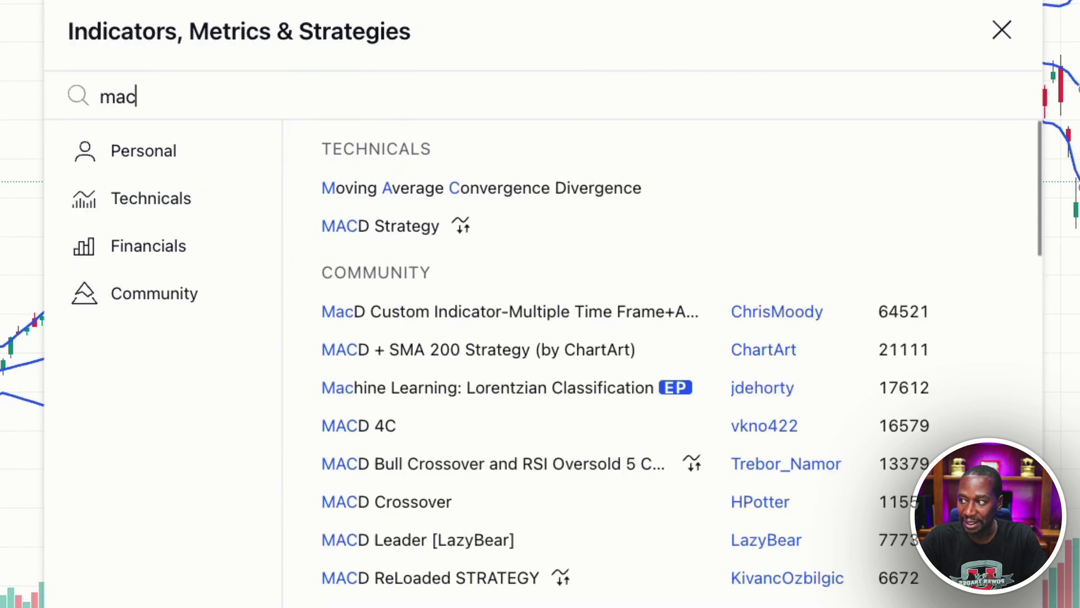
text(d)
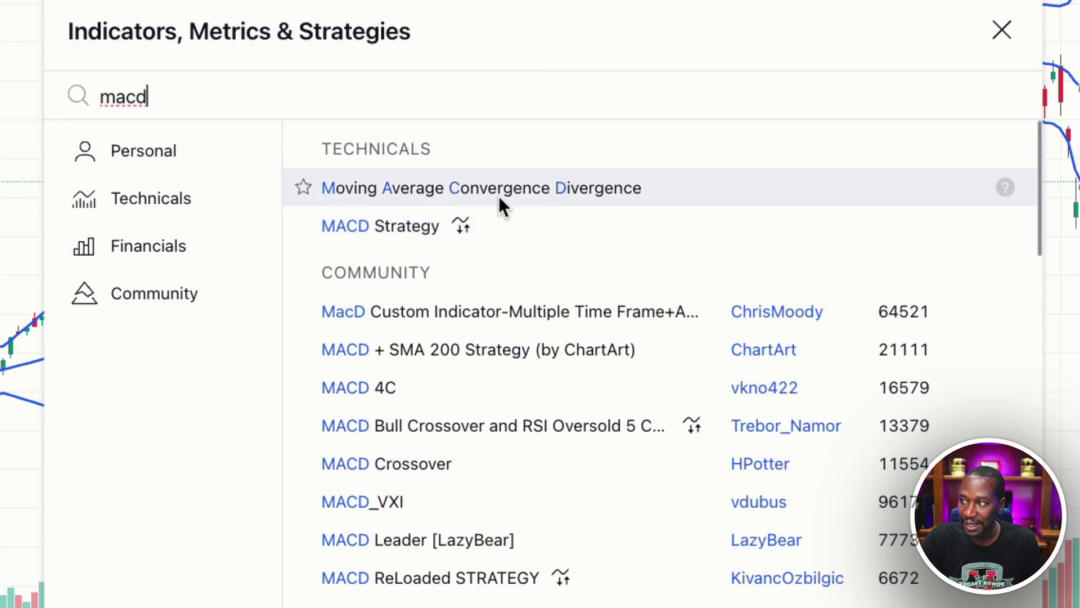
click(535, 191)
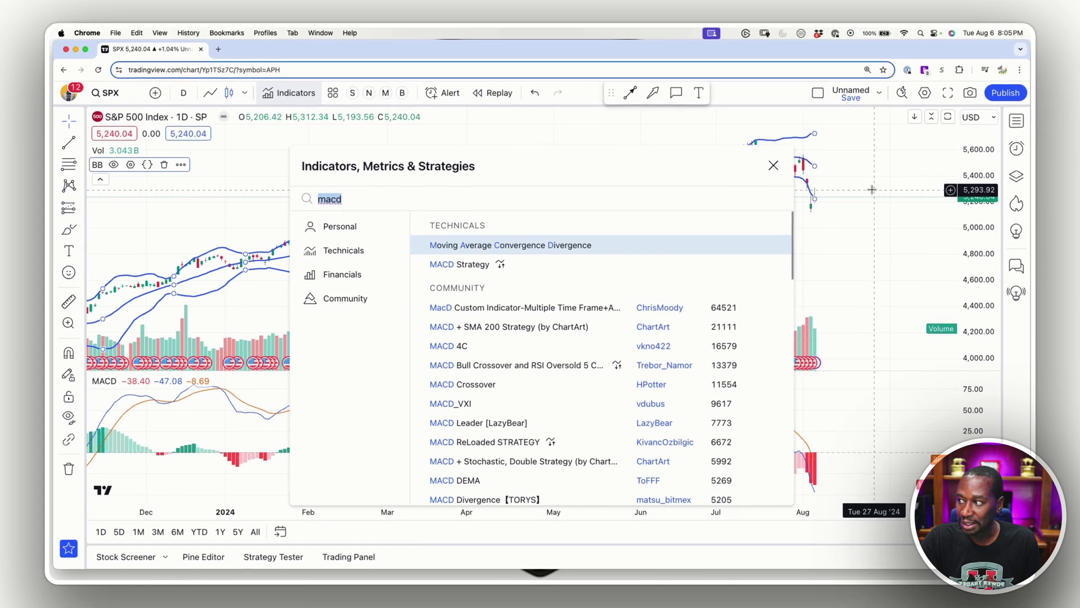
key(Escape)
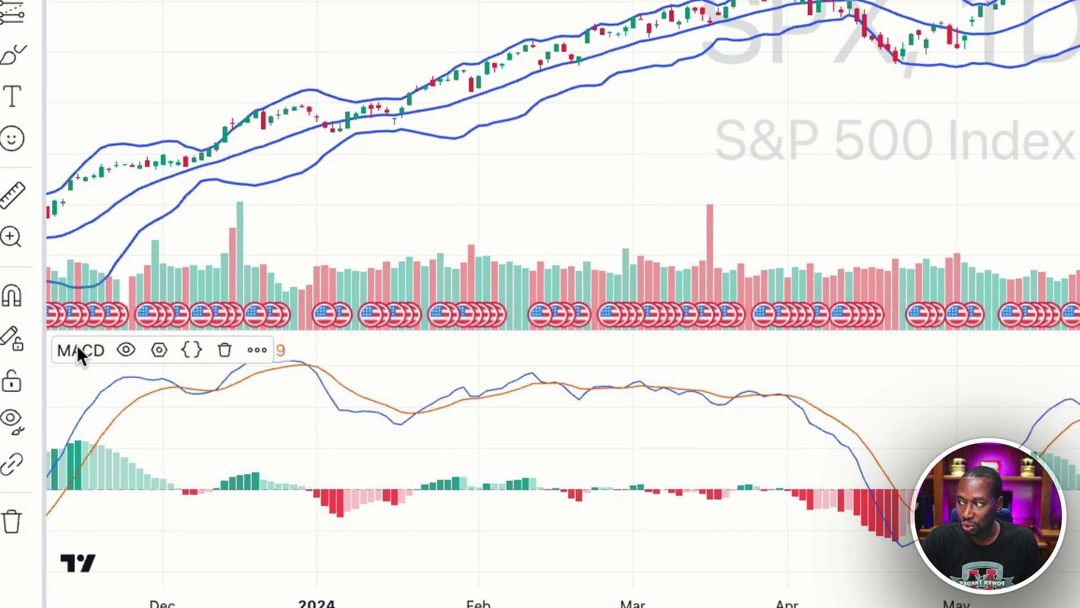
Step: Hide the MACD indicator in its pane and show it again
click(126, 349)
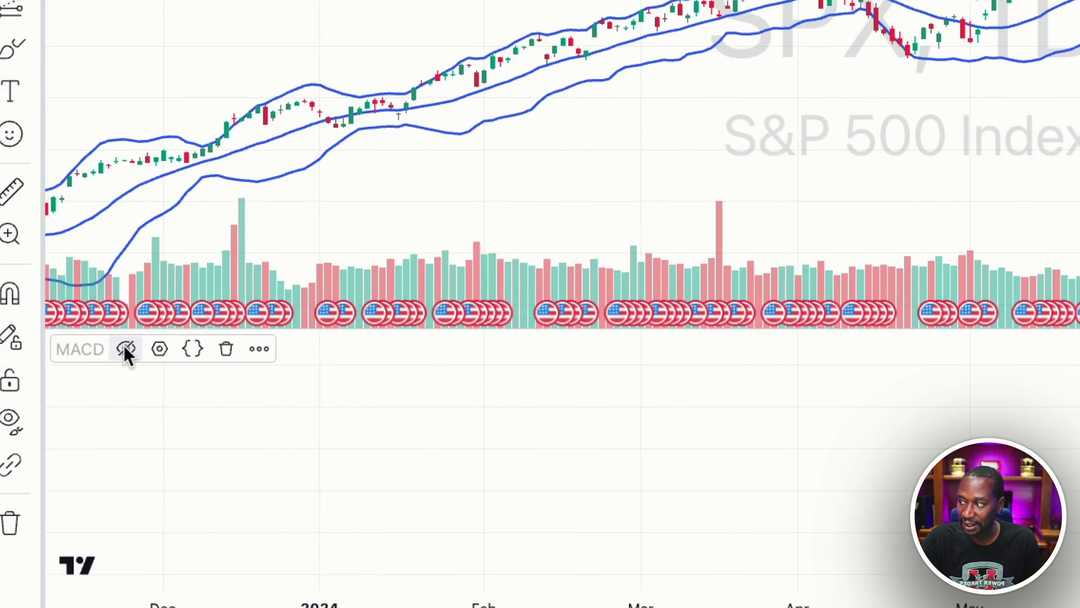
click(126, 349)
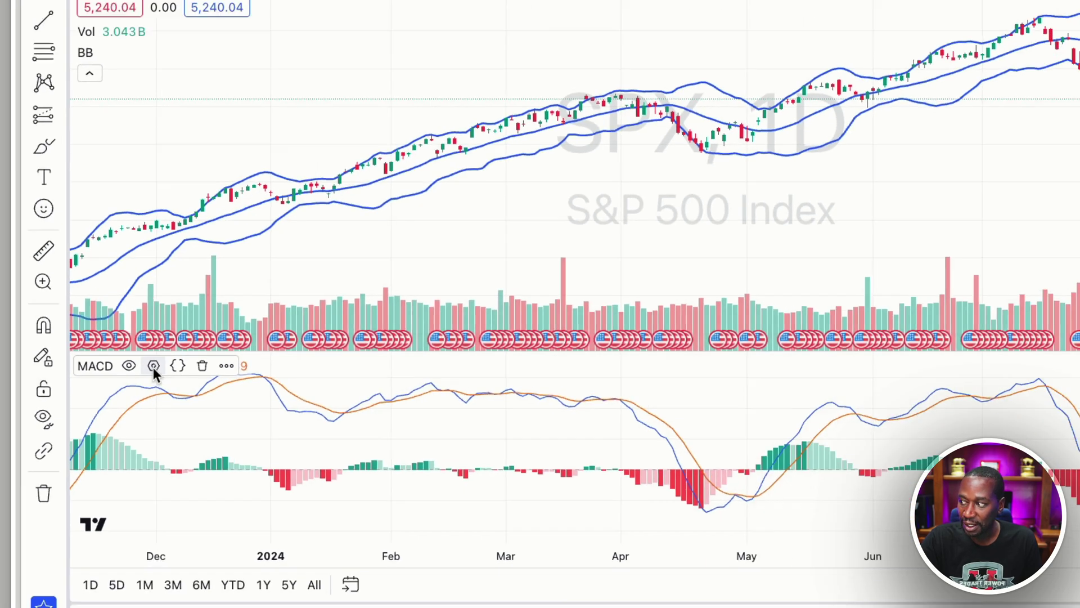
Step: Open the MACD indicator's settings, view its Inputs and Style options, and move the dialog to uncover more of the chart
click(160, 349)
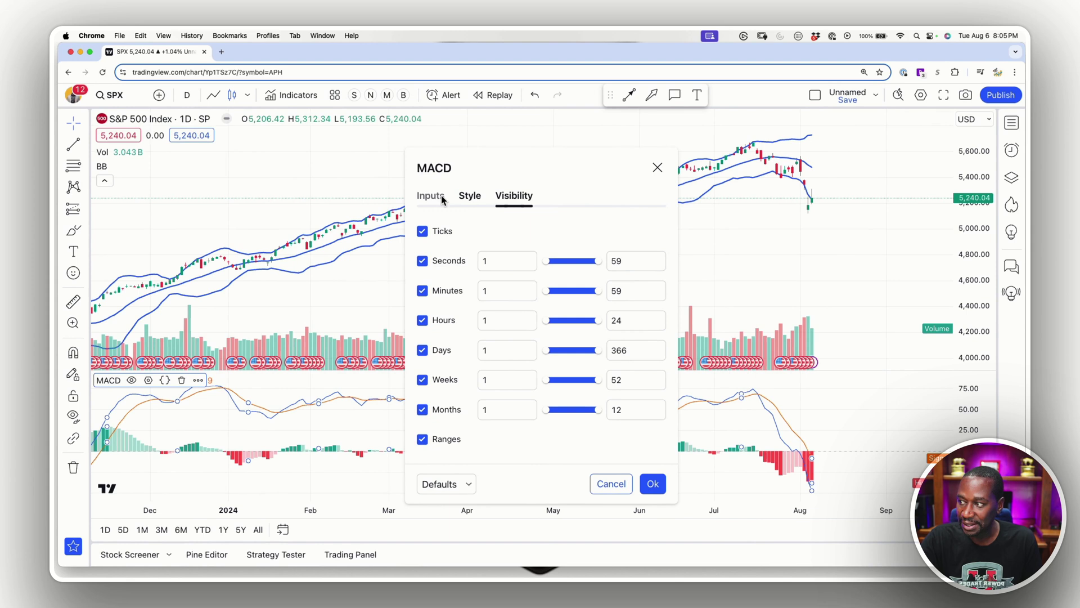
click(444, 190)
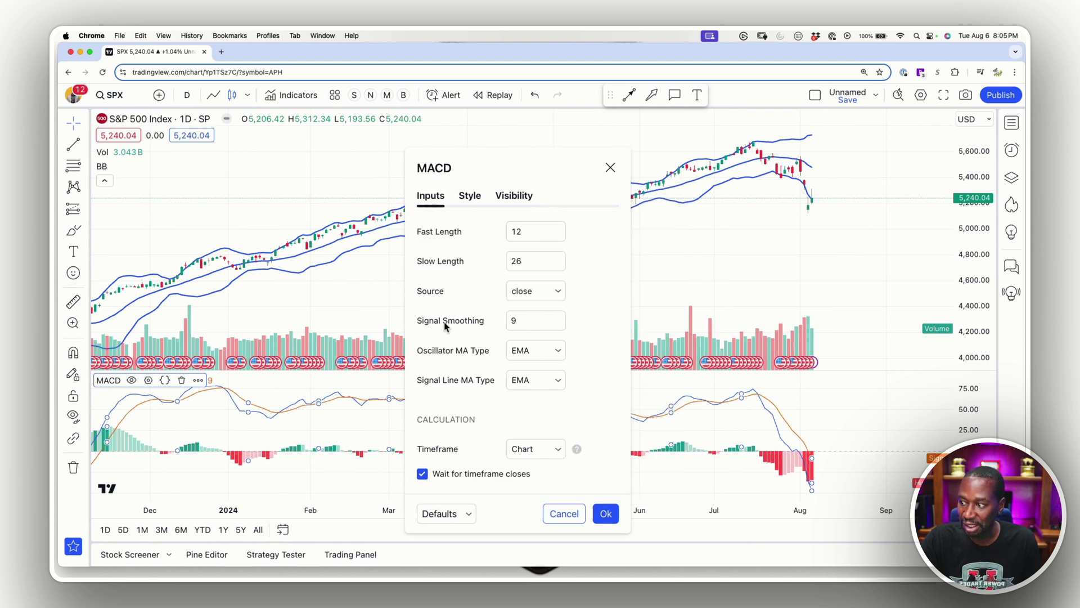
click(472, 195)
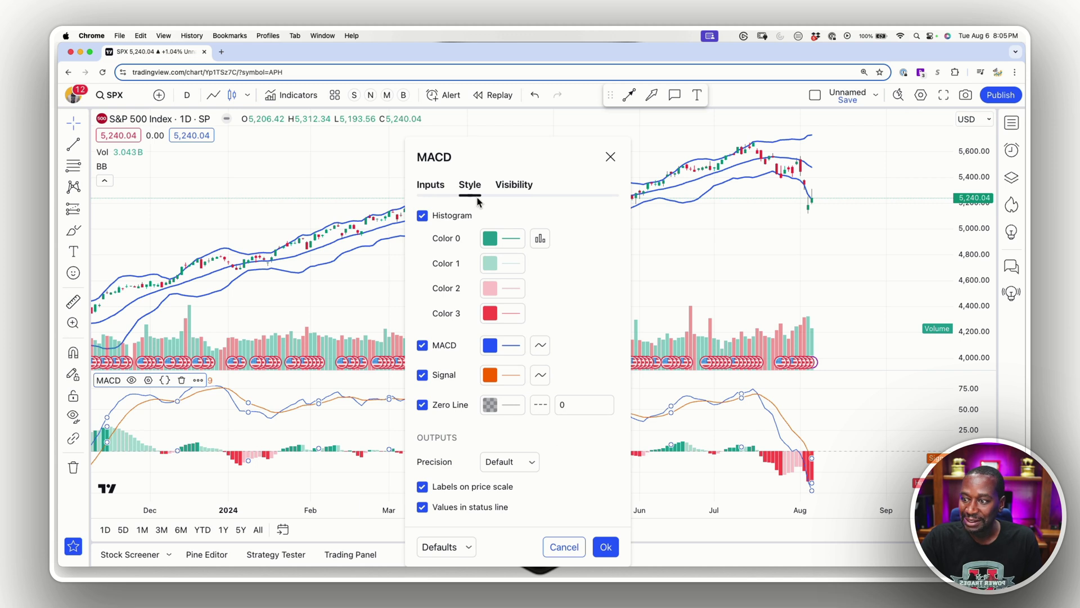
drag(522, 152, 350, 151)
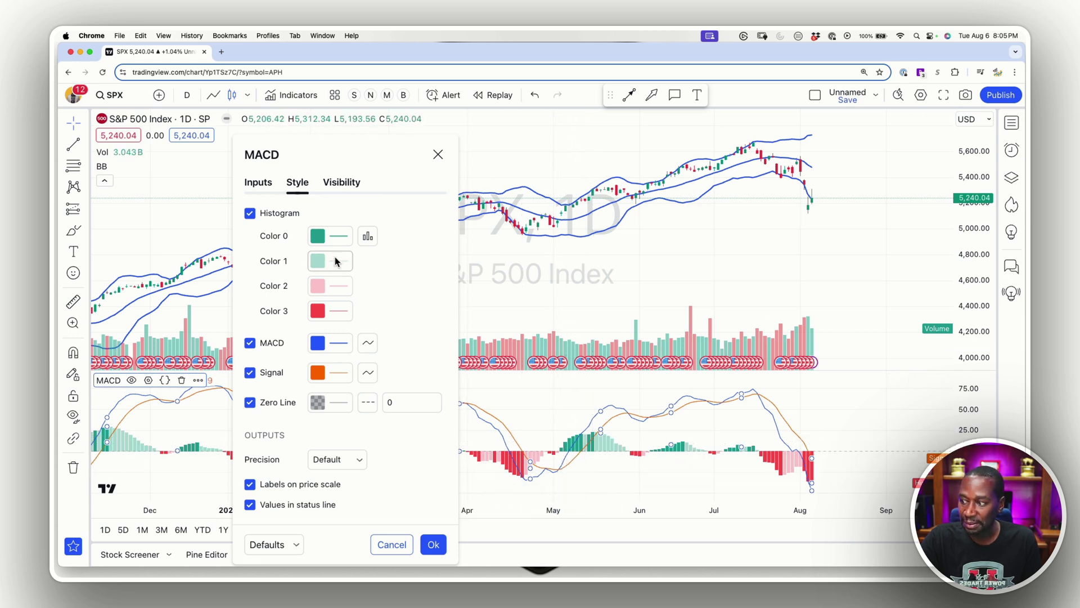
Step: Look at the color choices for the histogram's Color 3 and change the MACD's Signal line to purple
click(319, 313)
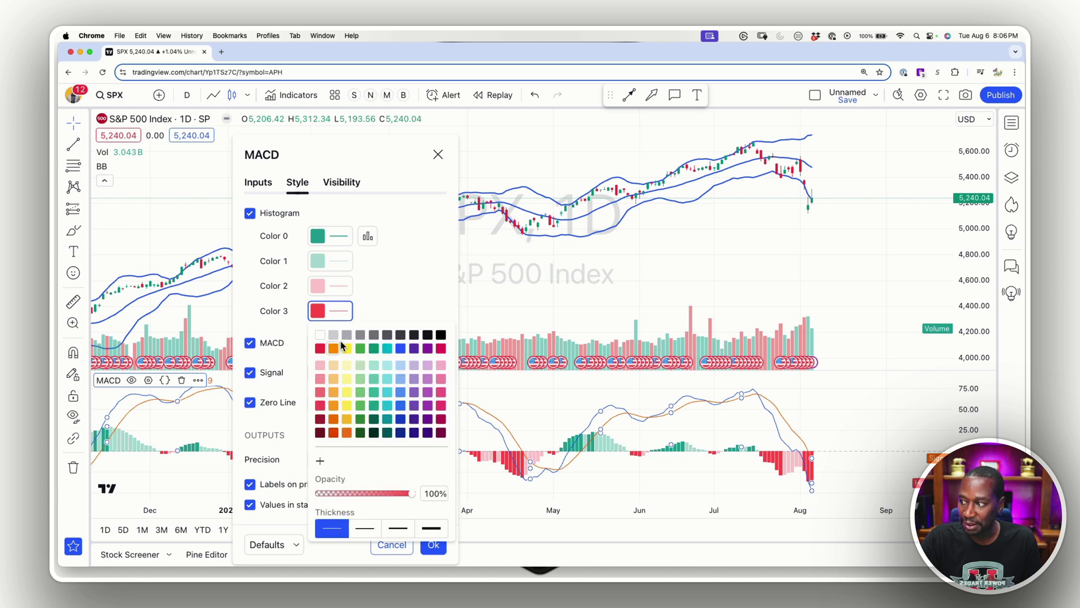
click(385, 313)
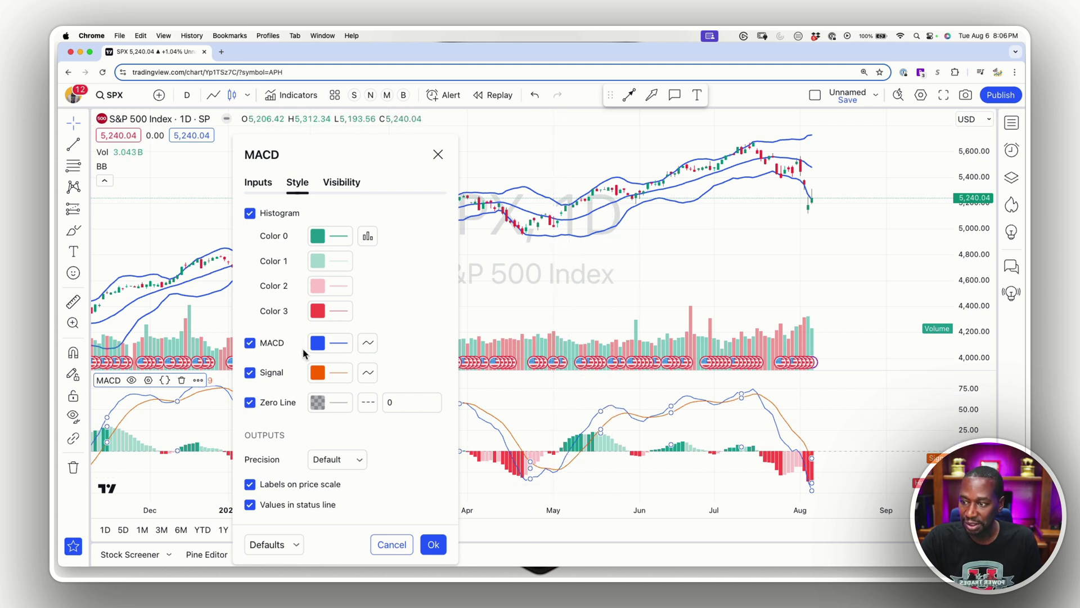
click(318, 374)
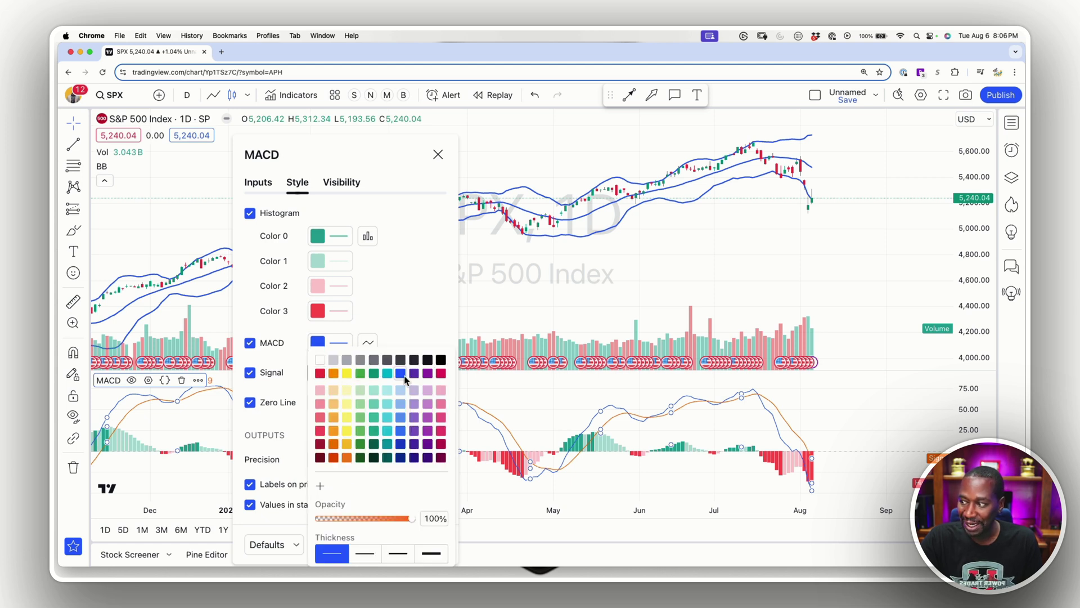
click(426, 374)
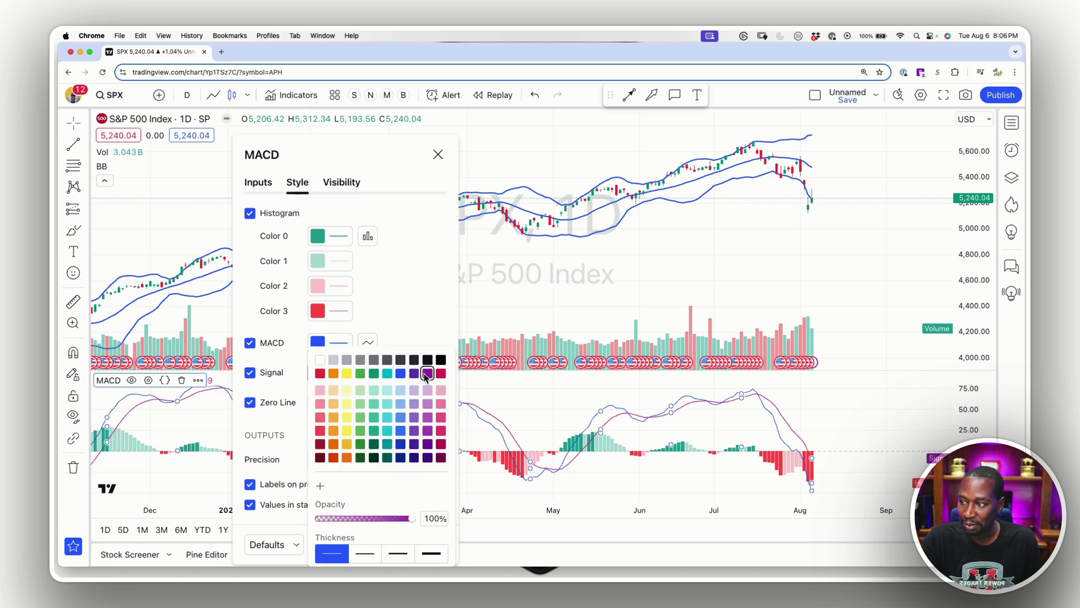
Step: Set the MACD indicator's Signal and MACD lines to the second-thinnest line thickness
click(406, 555)
click(366, 554)
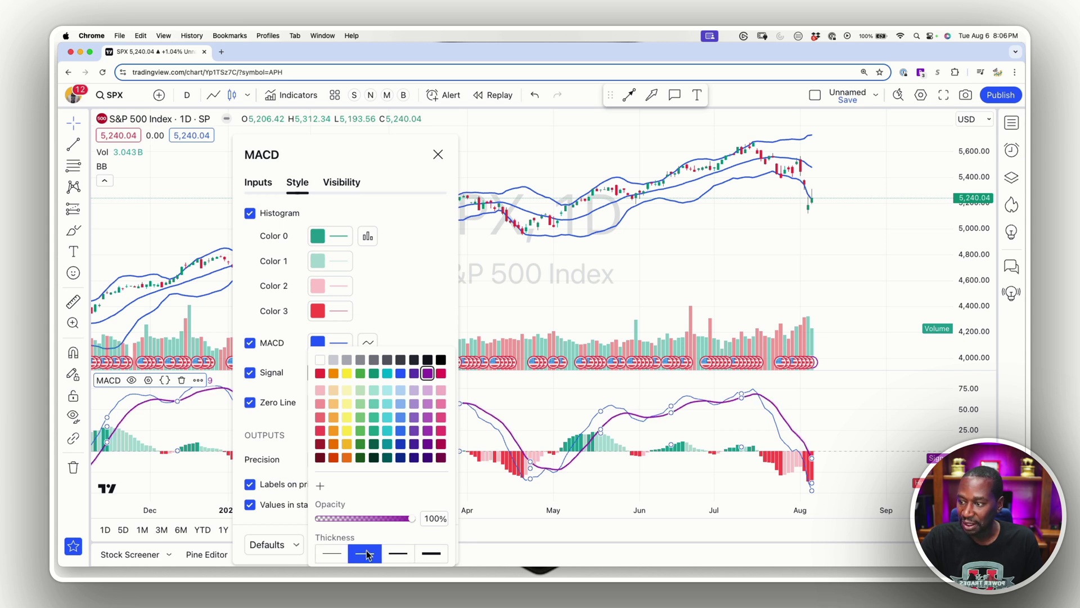
click(403, 326)
click(320, 344)
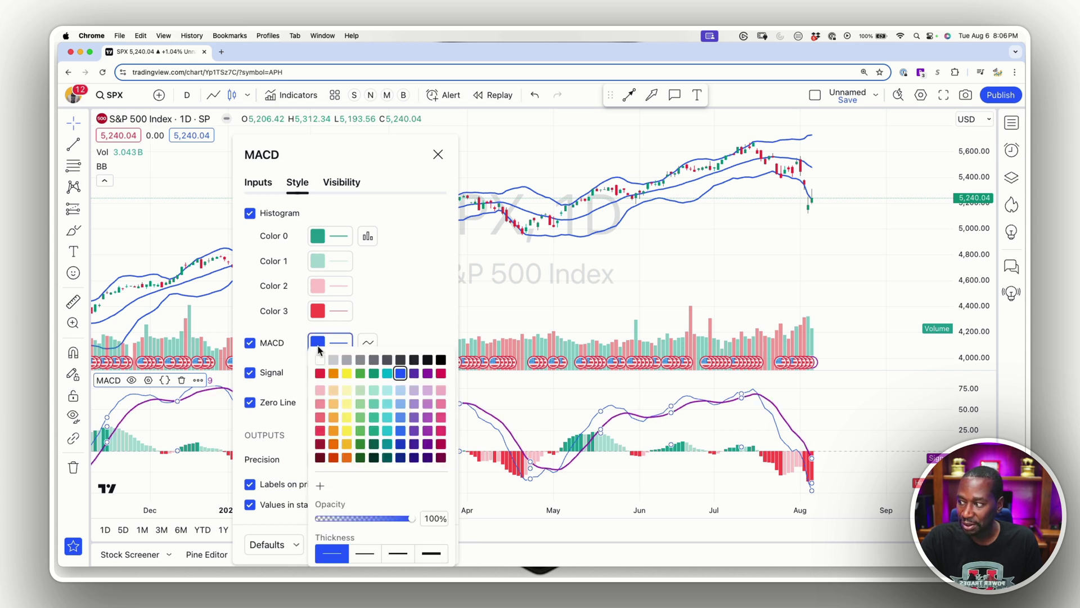
click(398, 554)
click(374, 555)
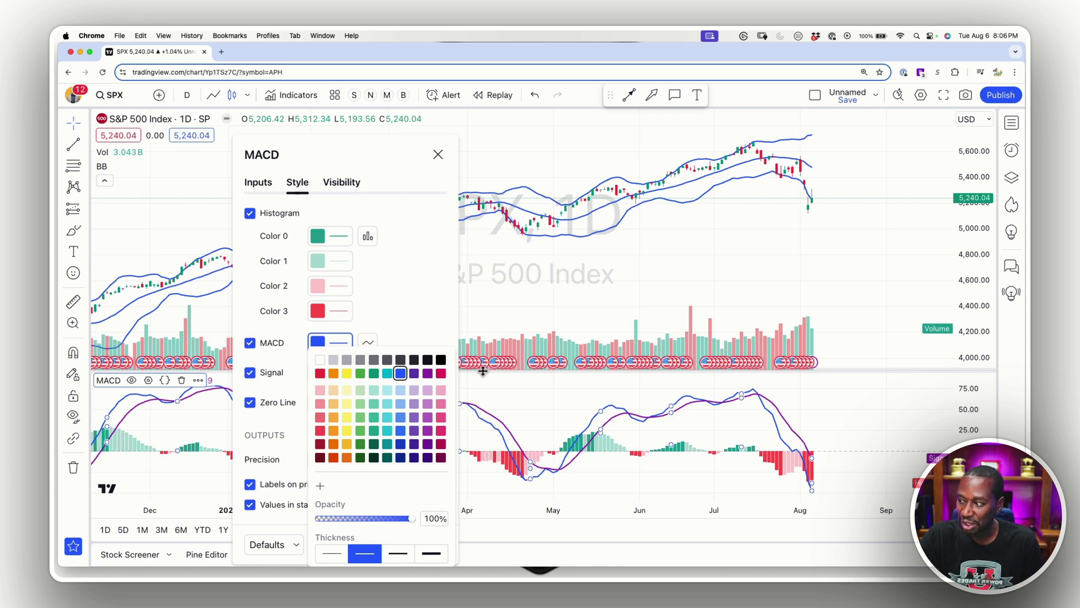
click(398, 308)
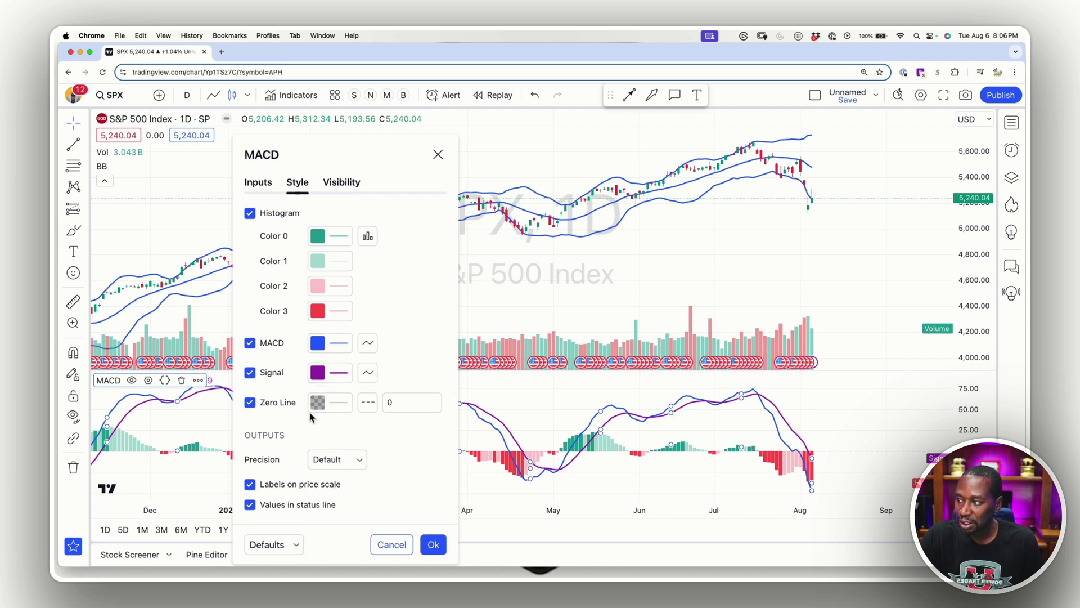
Step: Change the MACD histogram's Color 3 and Color 2 to the same medium gray
click(326, 313)
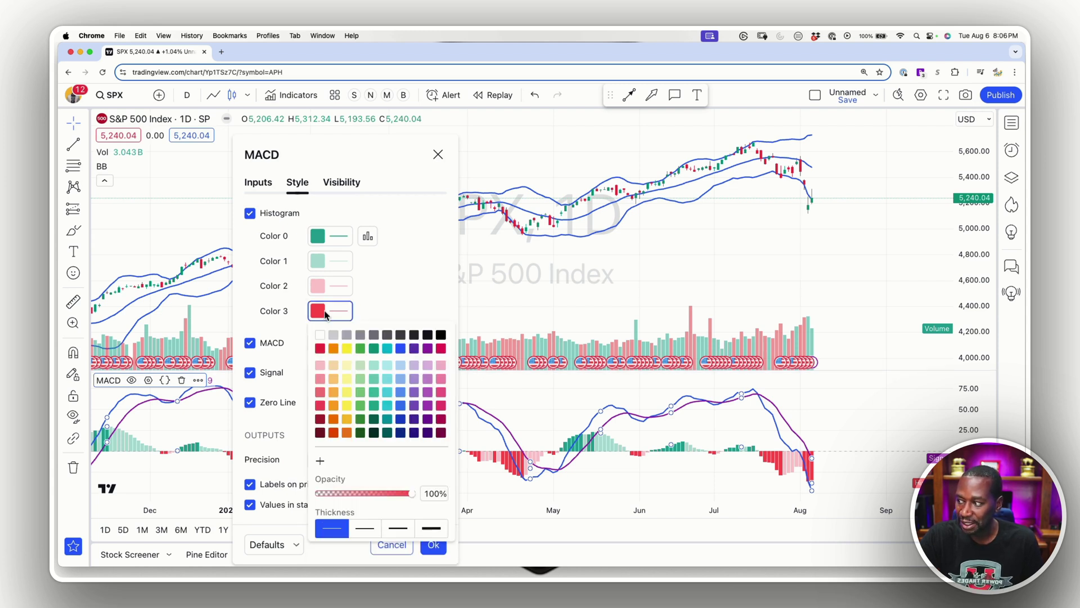
click(347, 335)
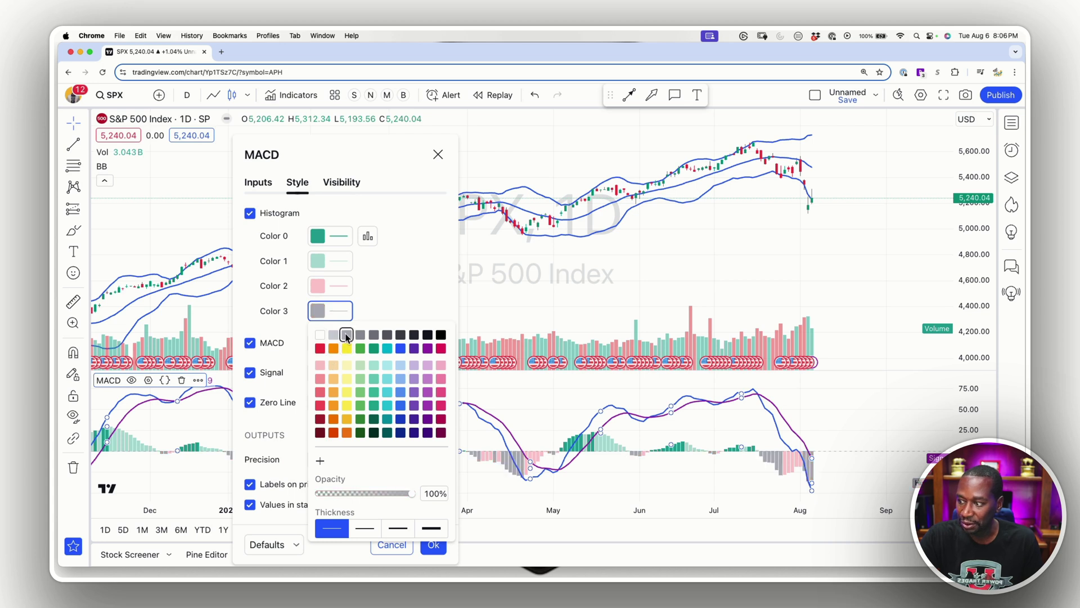
click(360, 335)
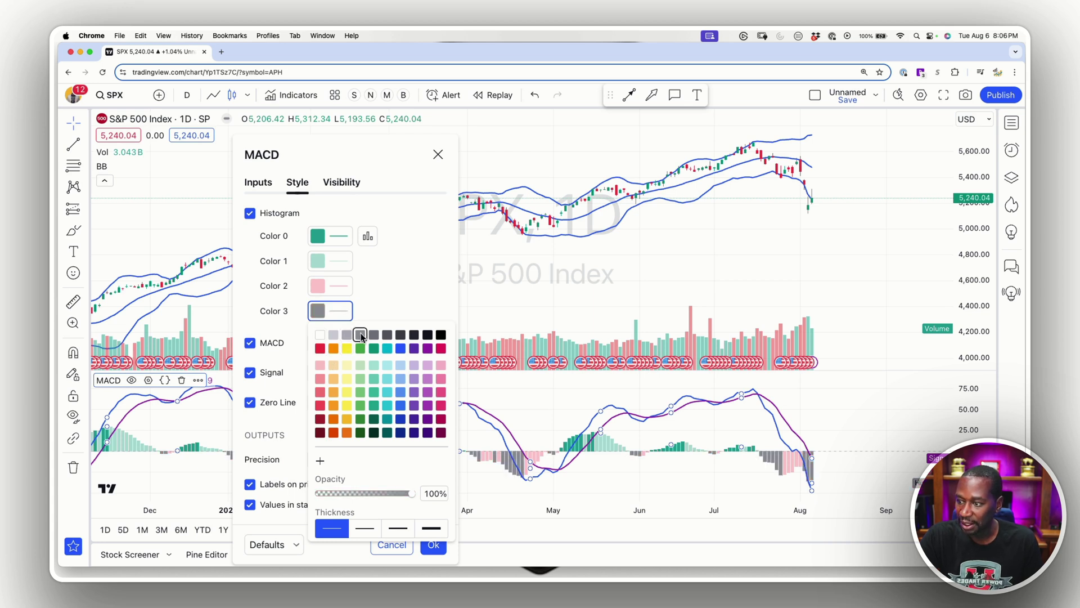
click(335, 290)
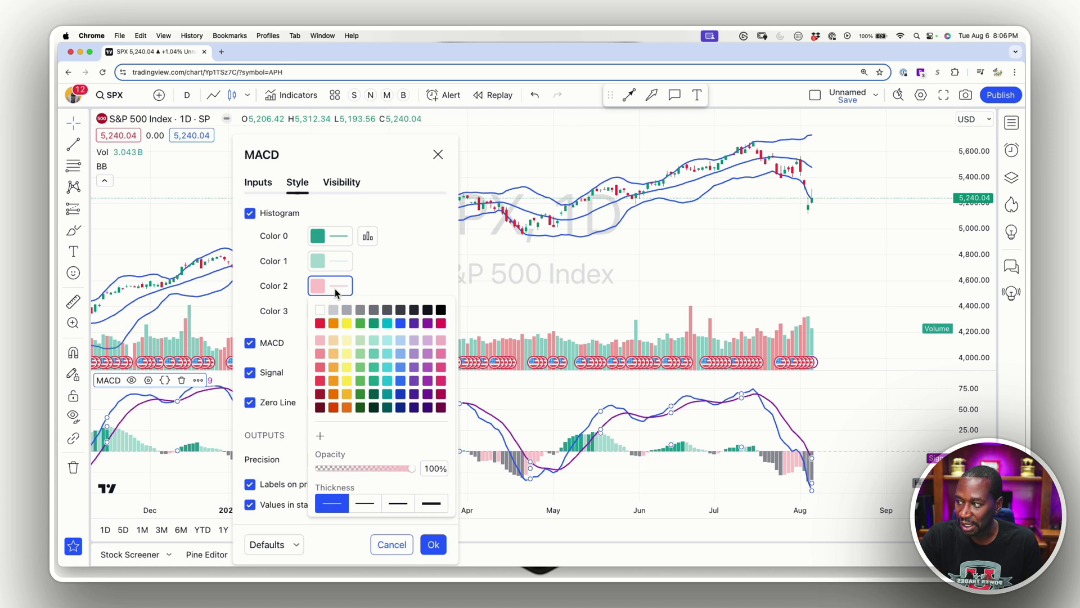
click(361, 310)
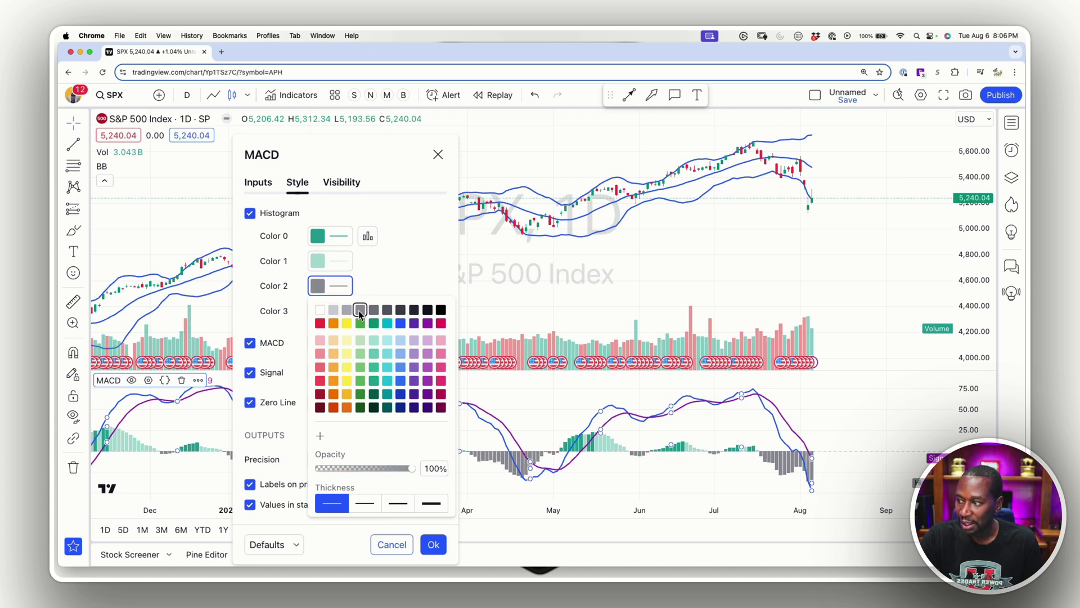
click(393, 281)
Step: Change the MACD histogram's Color 1 to solid green and apply the indicator settings
click(321, 266)
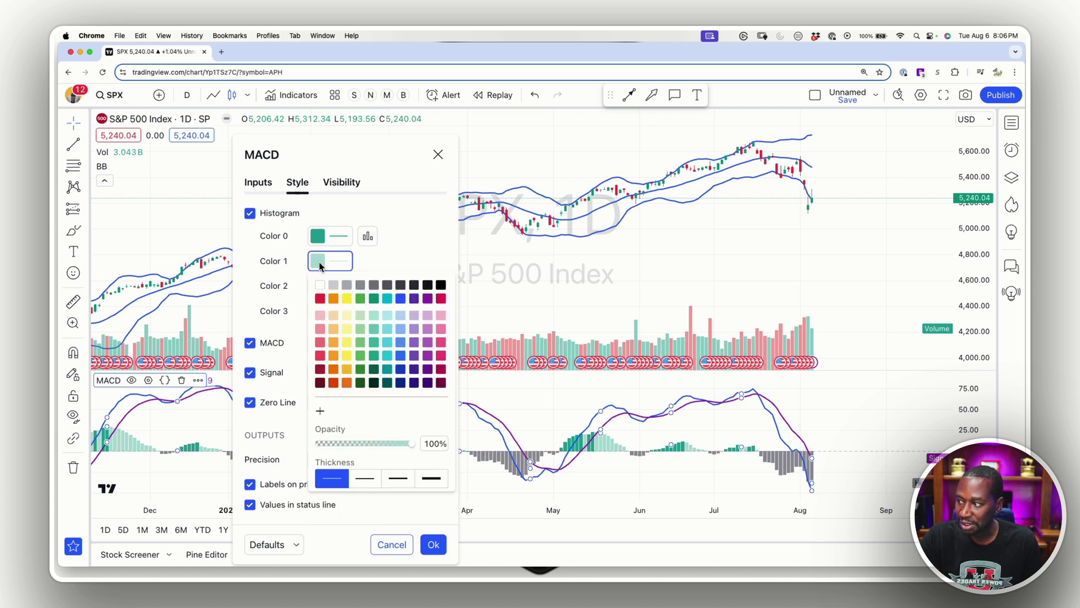
click(377, 300)
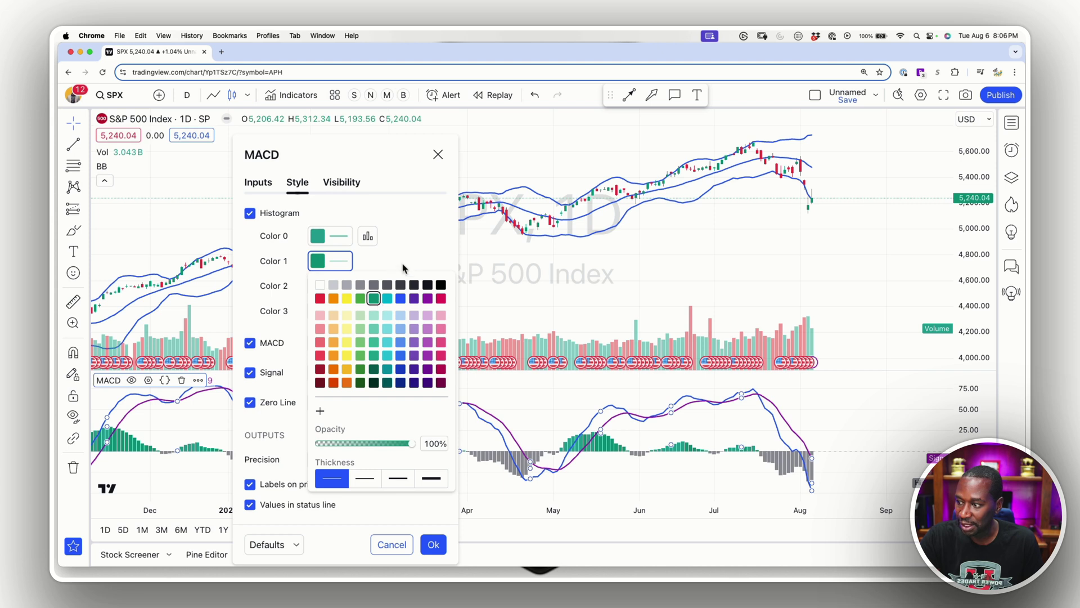
click(413, 261)
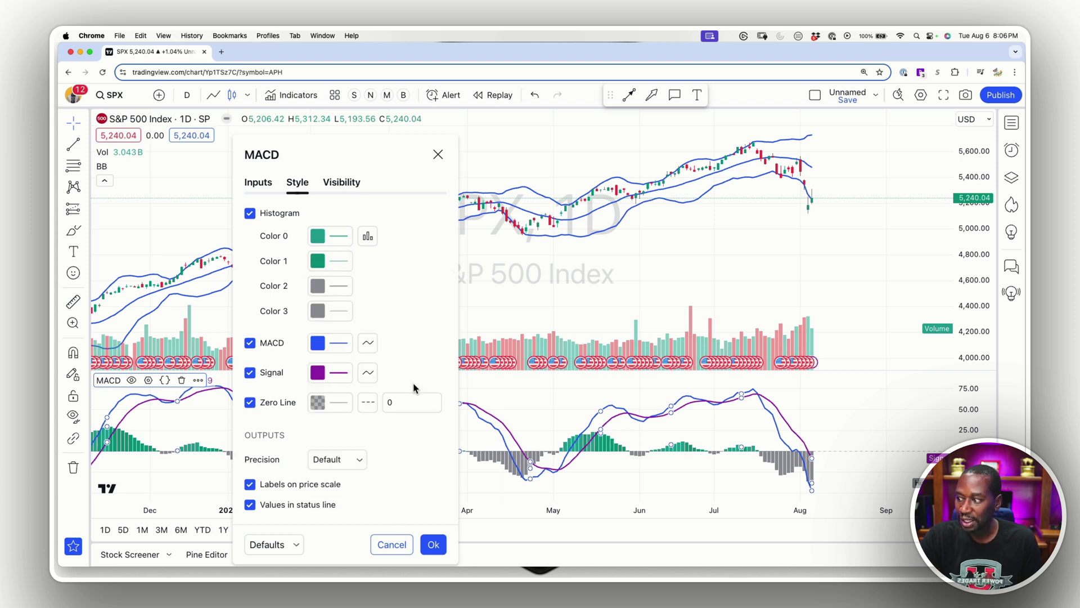
click(433, 544)
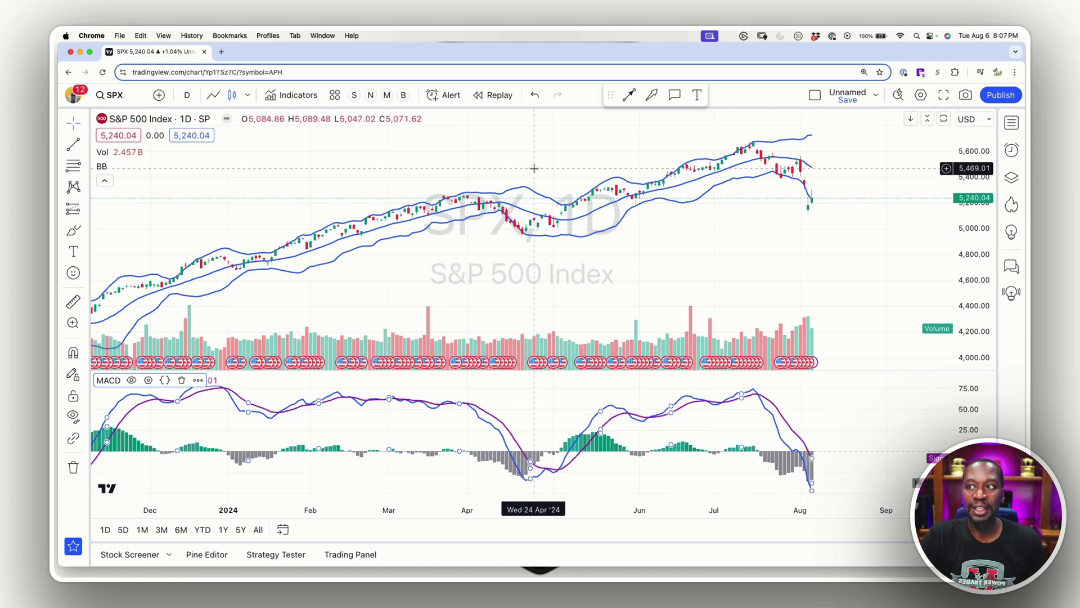
Step: Save the chart layout and rename it "Test Bollinger Band and MACD"
click(852, 104)
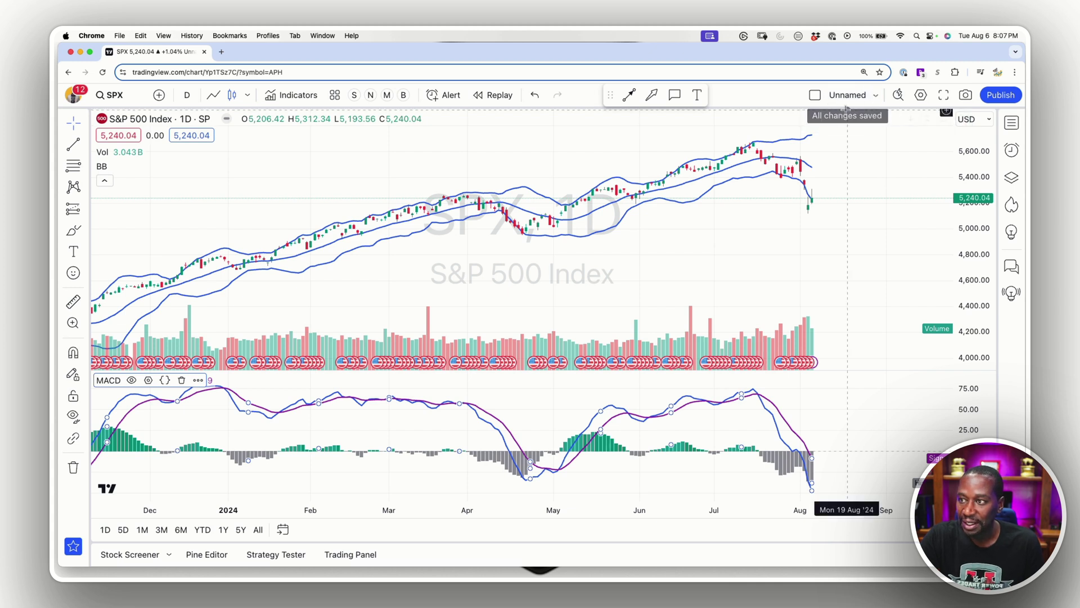
click(876, 96)
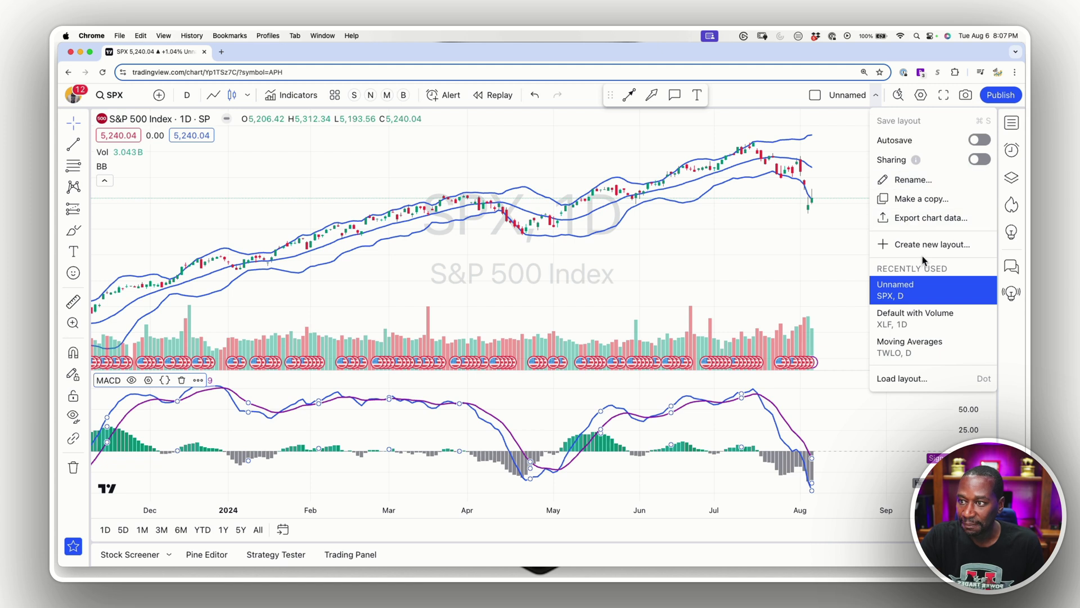
click(914, 180)
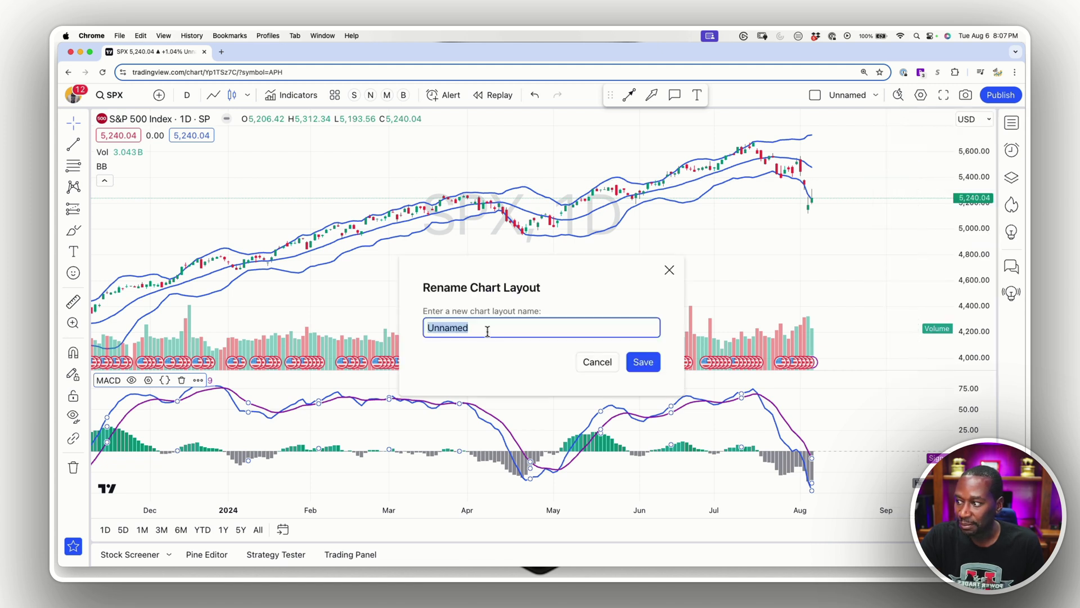
text(Test Bollinger Band and MACD)
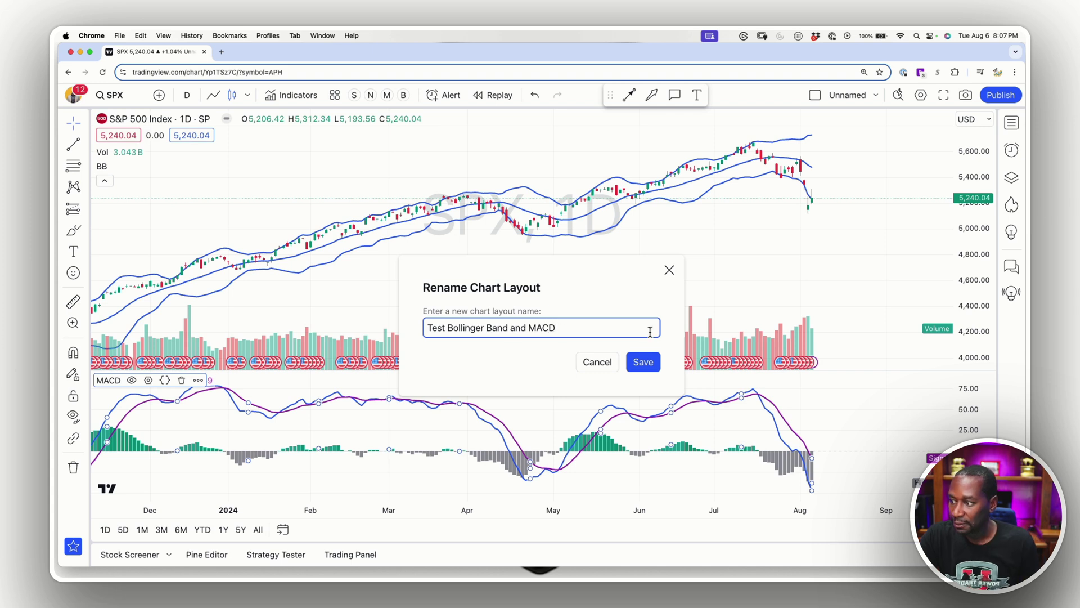
click(643, 362)
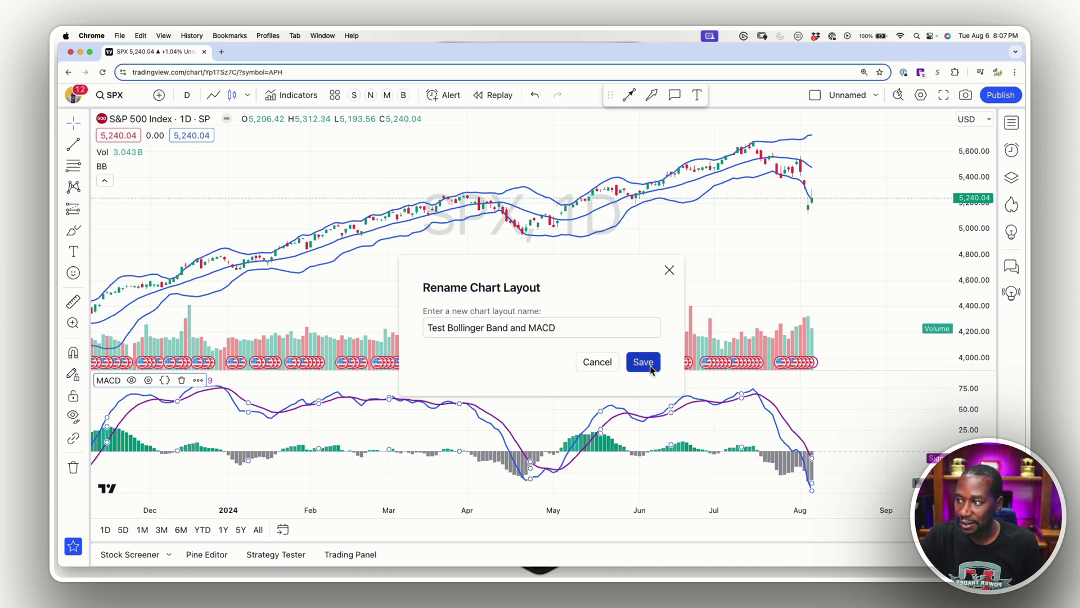
Step: View the Default with Volume layout, return to the Test Bollinger Band and MACD layout and look over its chart
click(875, 96)
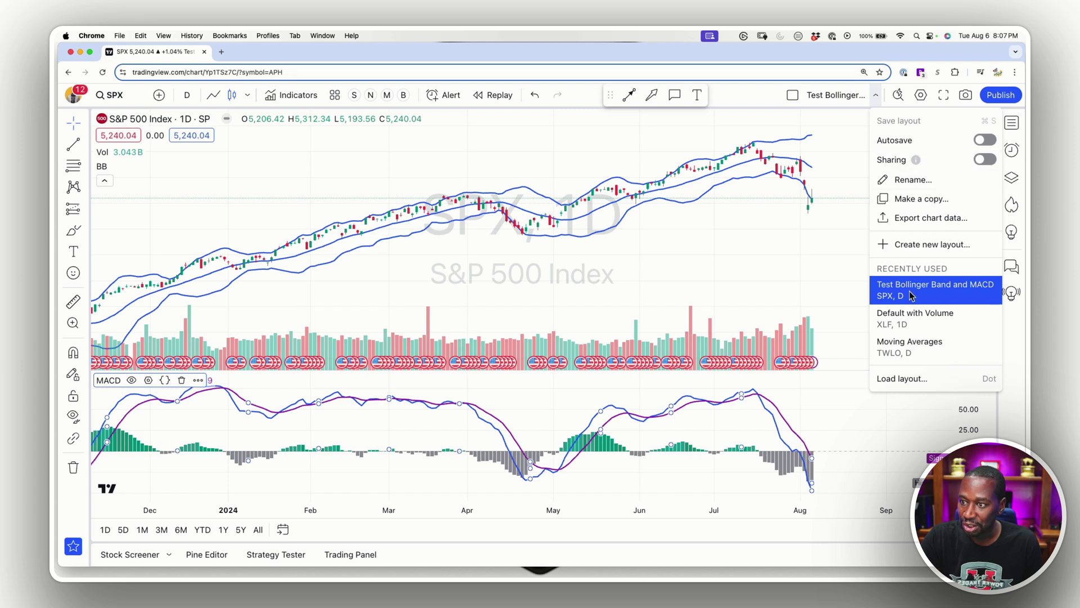
click(909, 316)
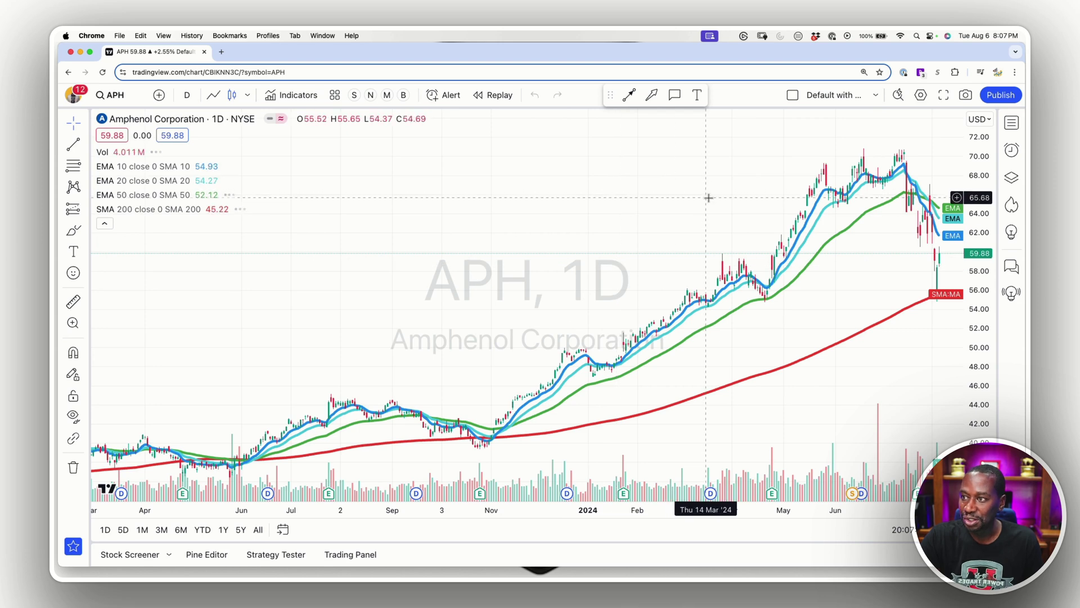
scroll(731, 197, up, 3)
click(876, 95)
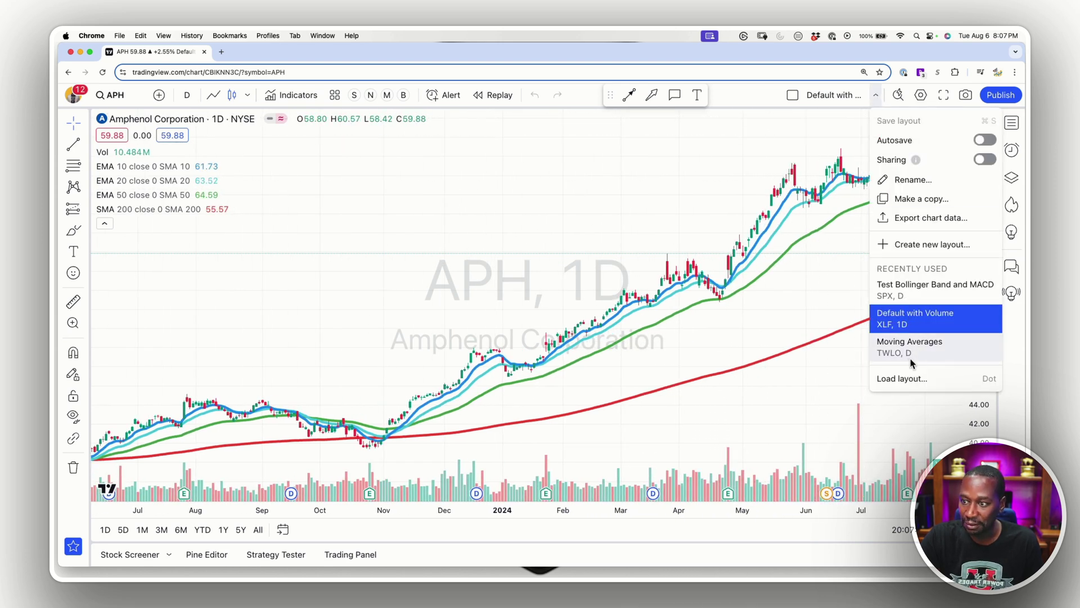
click(909, 289)
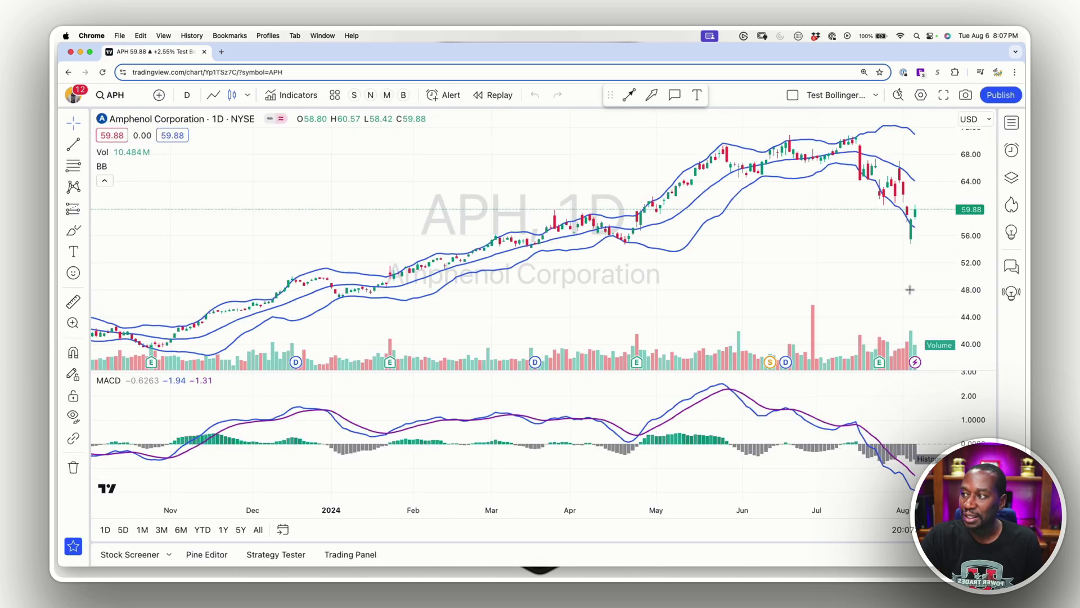
scroll(632, 292, down, 5)
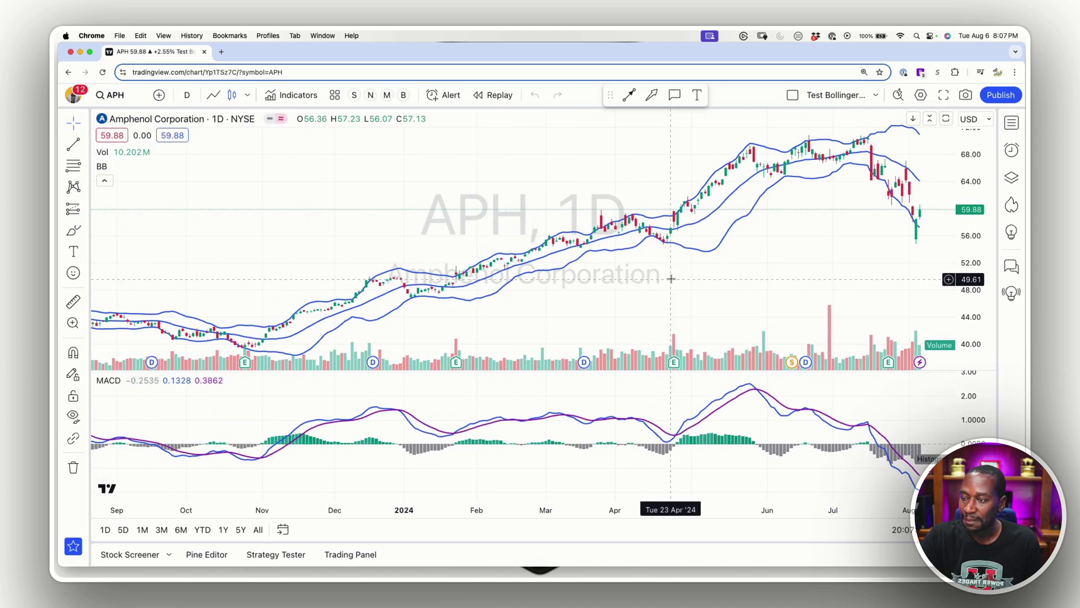
scroll(671, 279, up, 3)
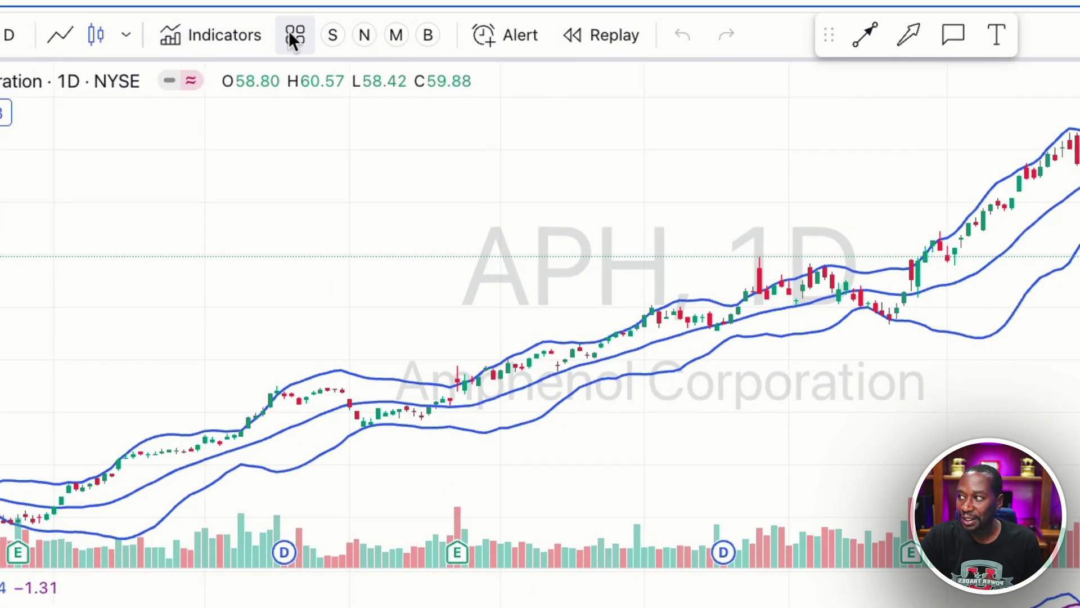
Step: Look through the available indicator templates and the recently used chart layouts
click(334, 95)
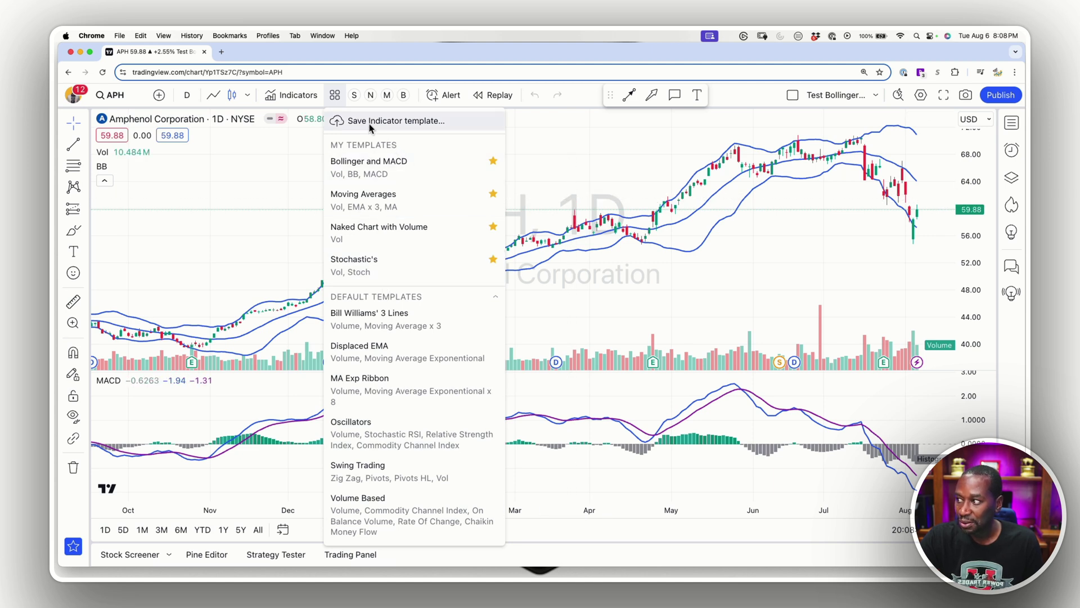
click(623, 159)
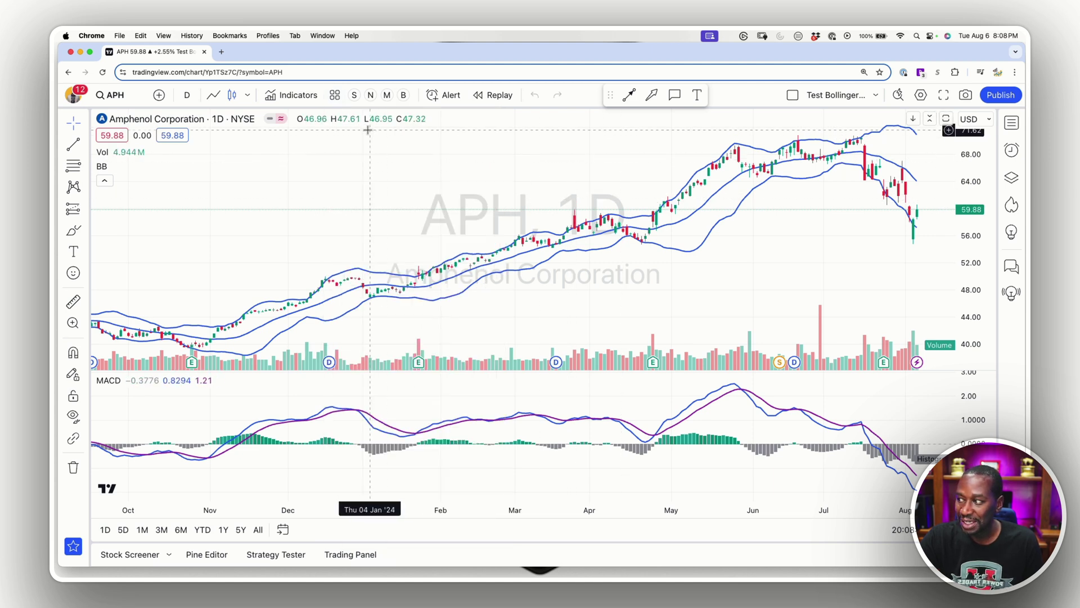
click(334, 95)
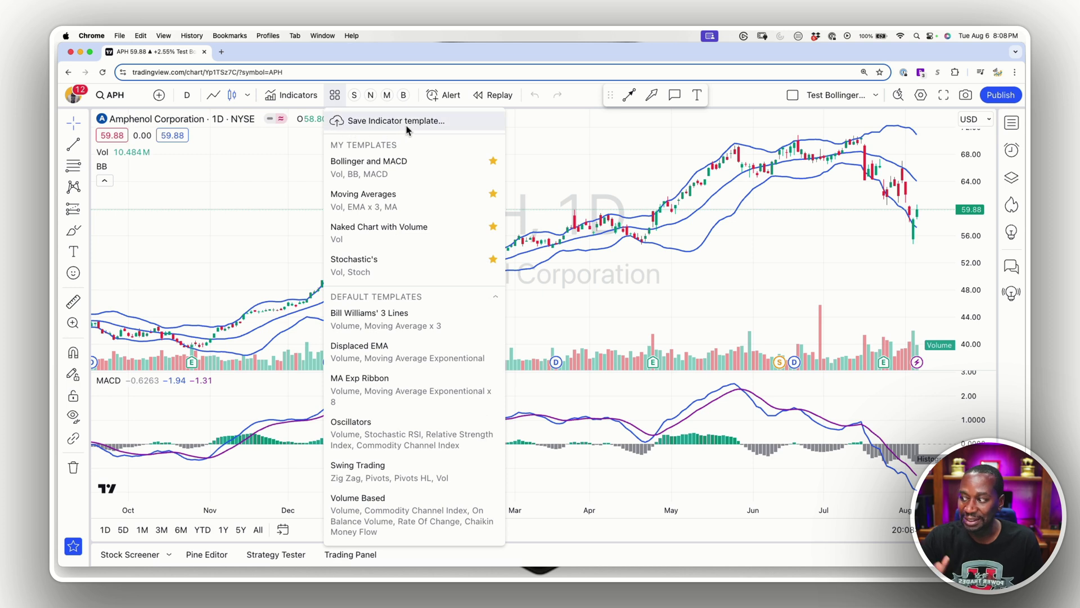
click(876, 97)
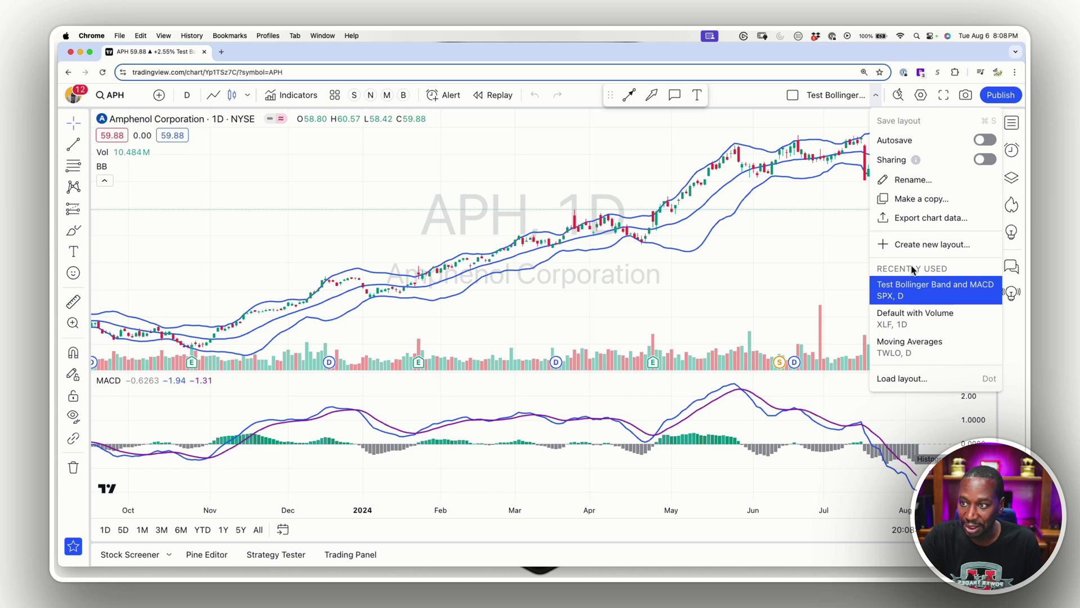
key(Escape)
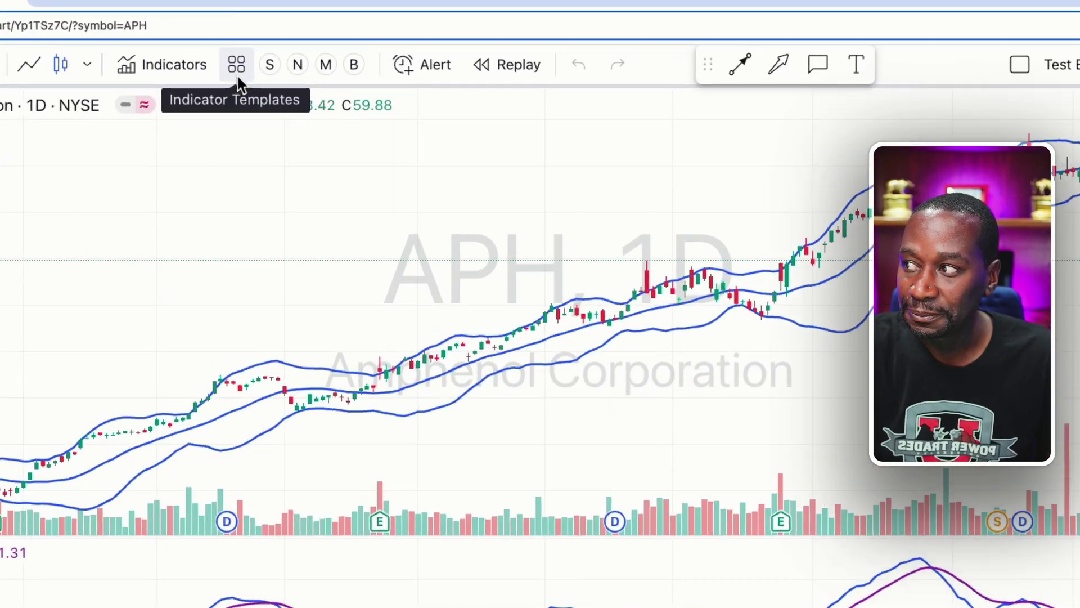
Step: Save the chart's indicators as an indicator template named "Test BB and MACD" without remembering symbol or interval
click(237, 65)
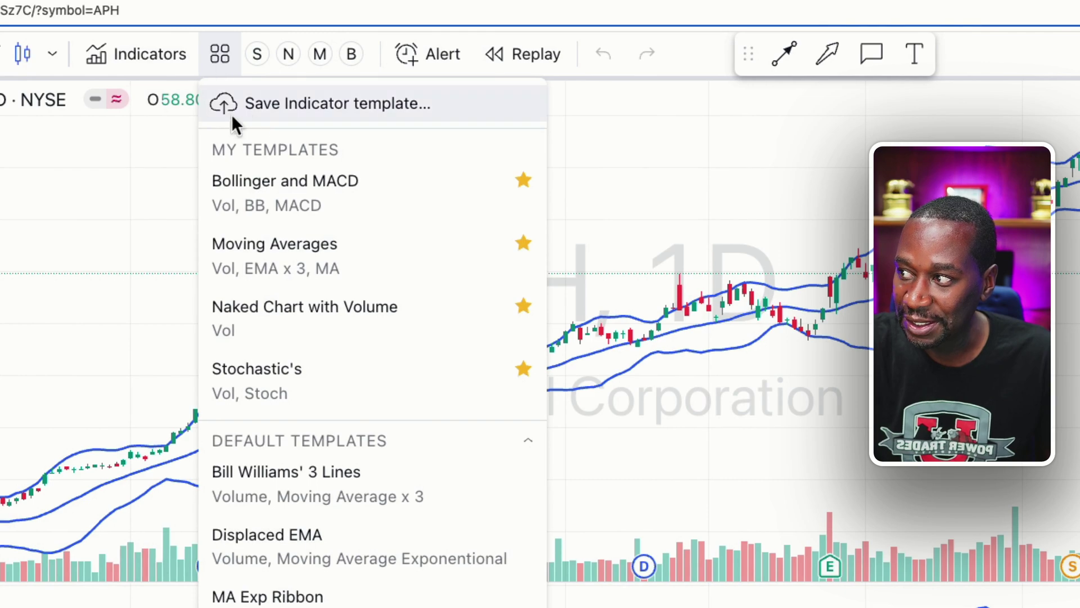
click(367, 107)
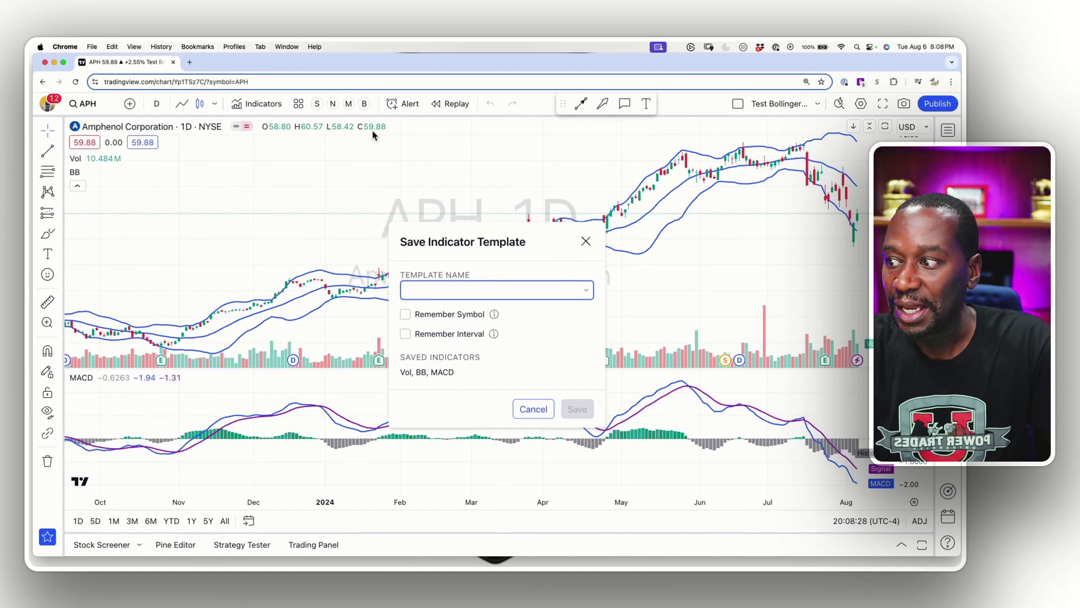
text(Test BB and MACD)
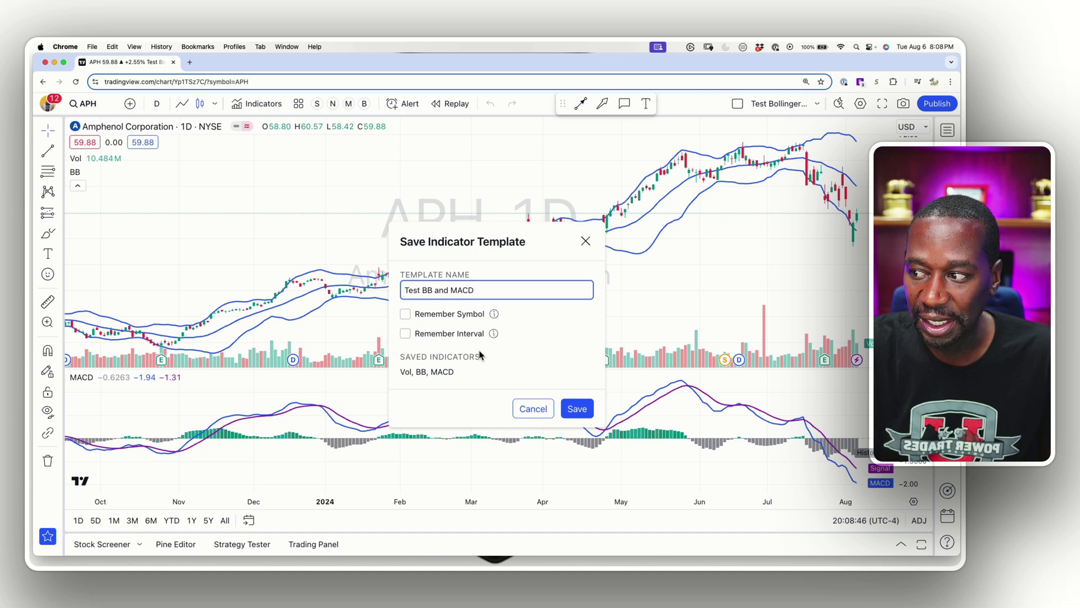
click(579, 409)
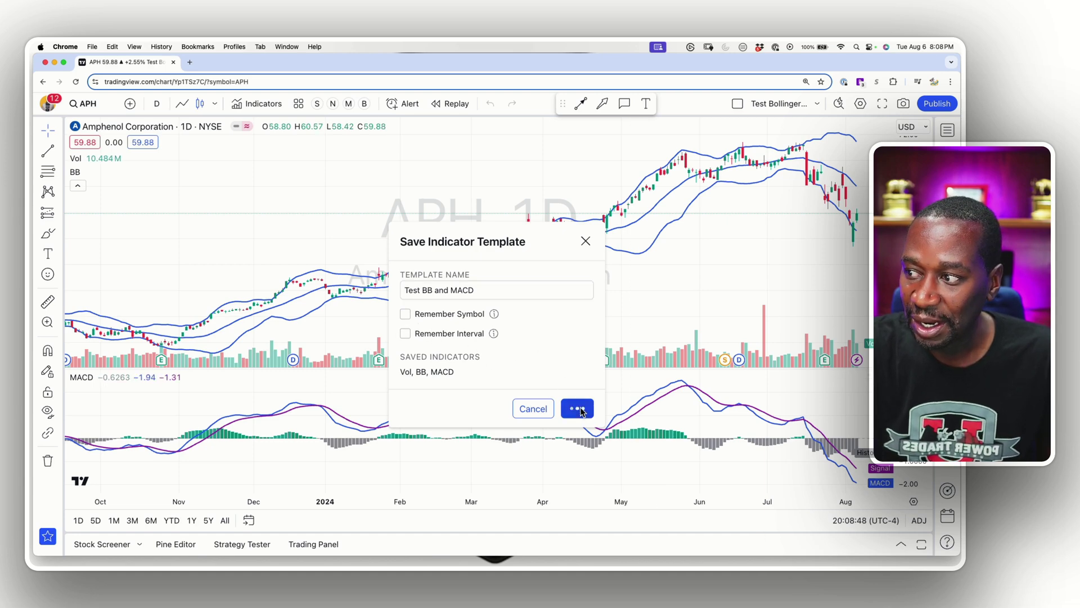
Step: Add the Test BB and MACD indicator template to the favorites
click(299, 103)
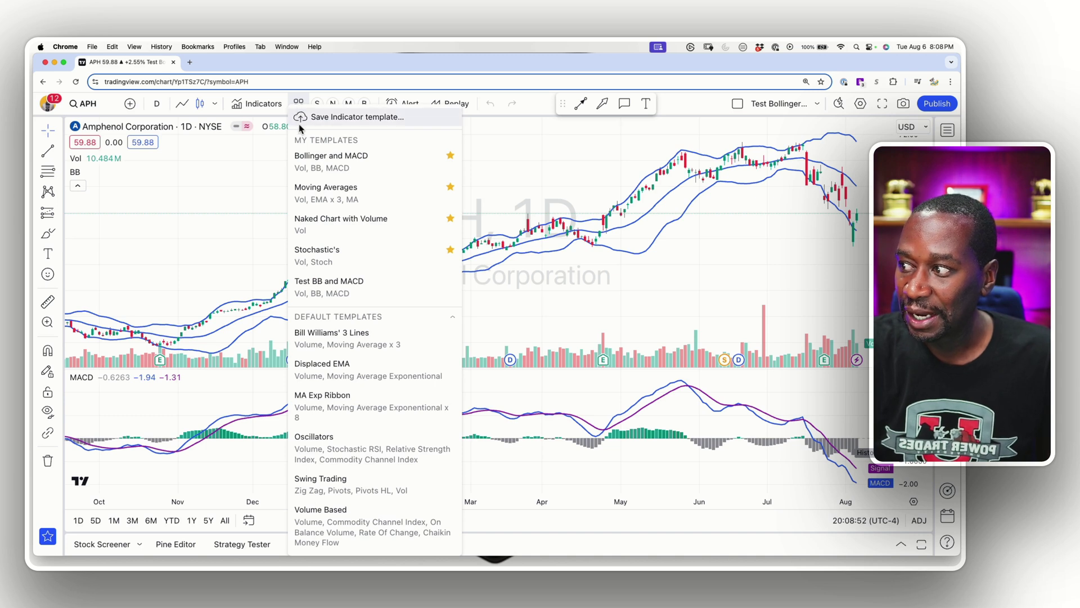
mouse_move(340, 293)
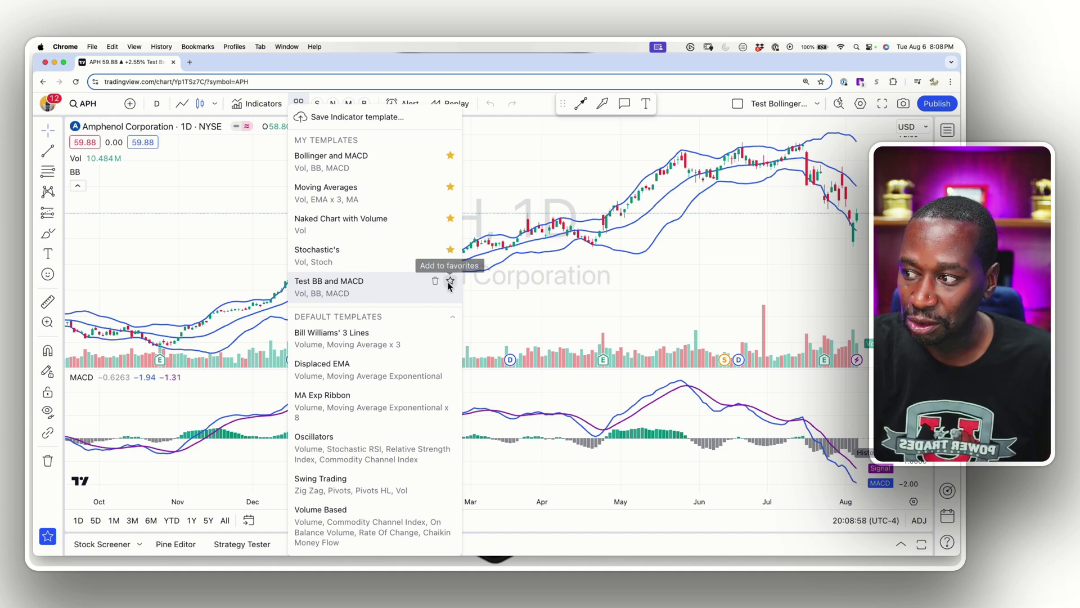
click(449, 282)
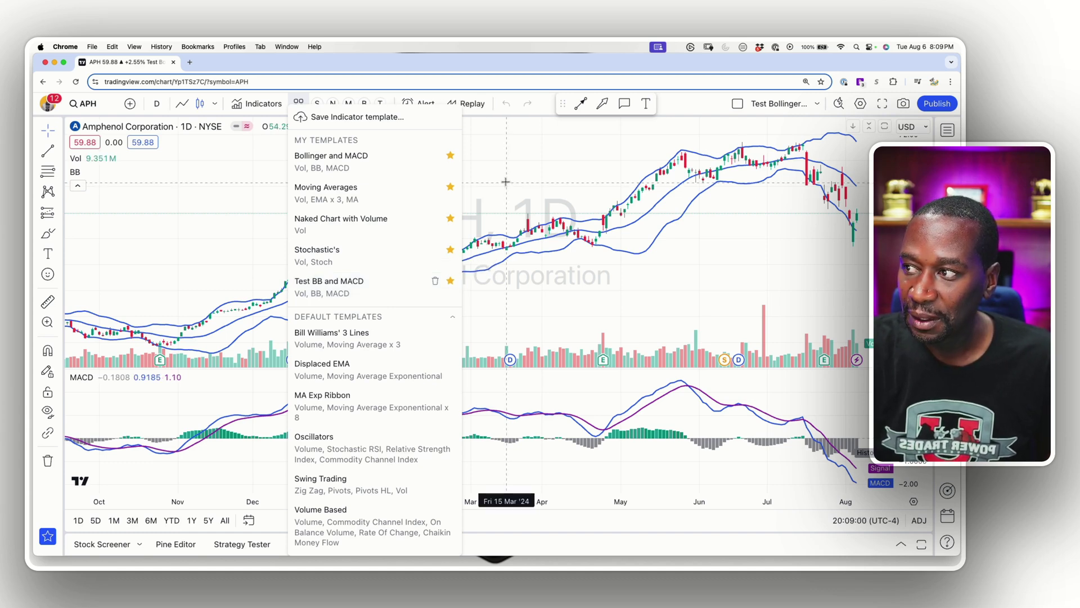
click(472, 236)
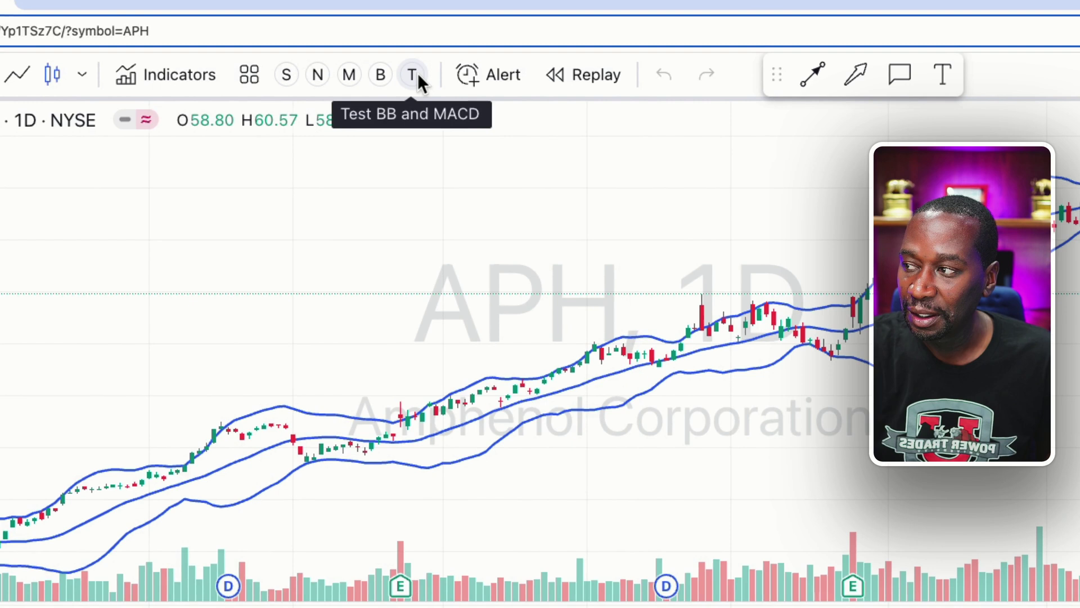
Step: Compare the Bollinger and MACD and Moving Averages templates with Test BB and MACD, ending with Test BB and MACD applied
click(389, 94)
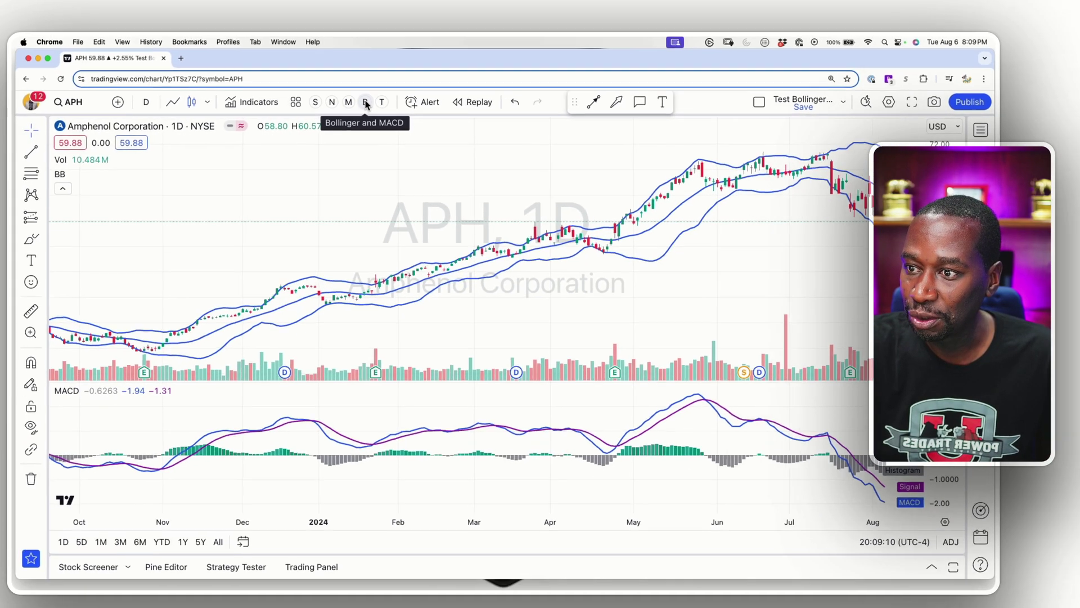
click(365, 105)
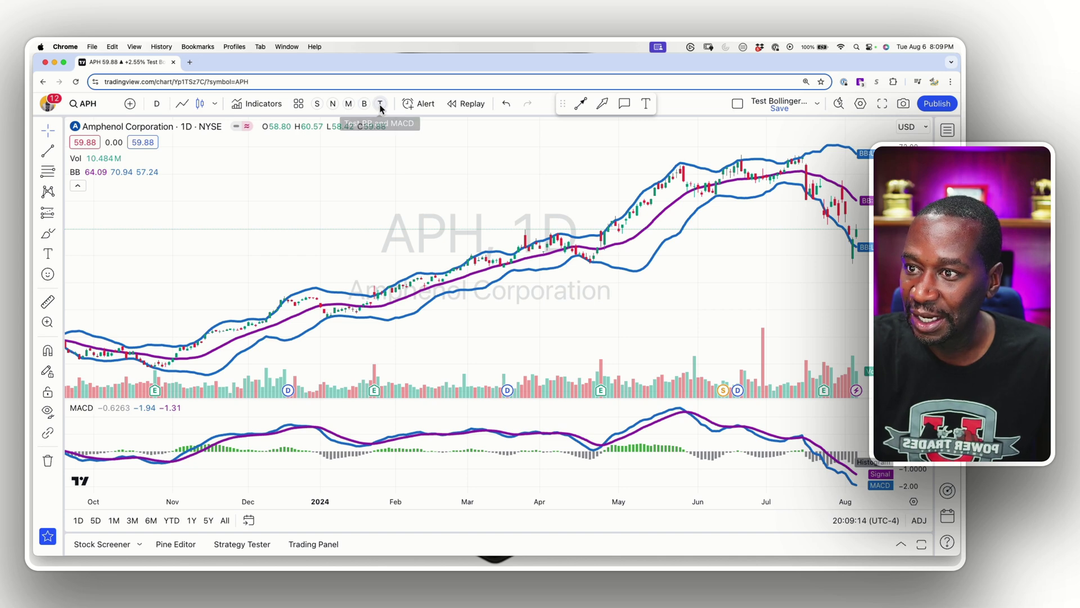
click(380, 105)
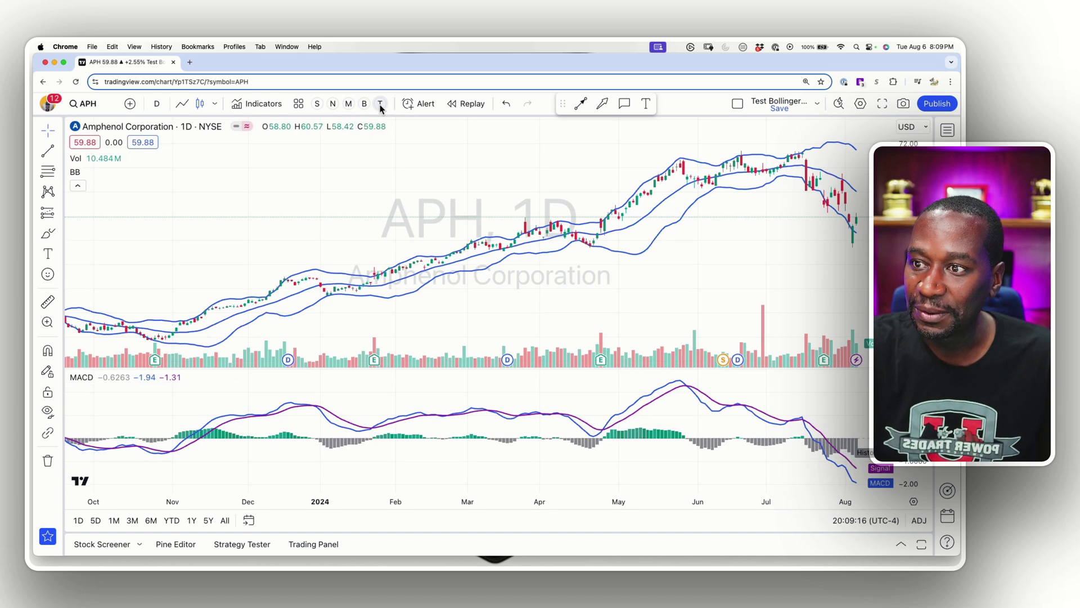
scroll(780, 169, right, 5)
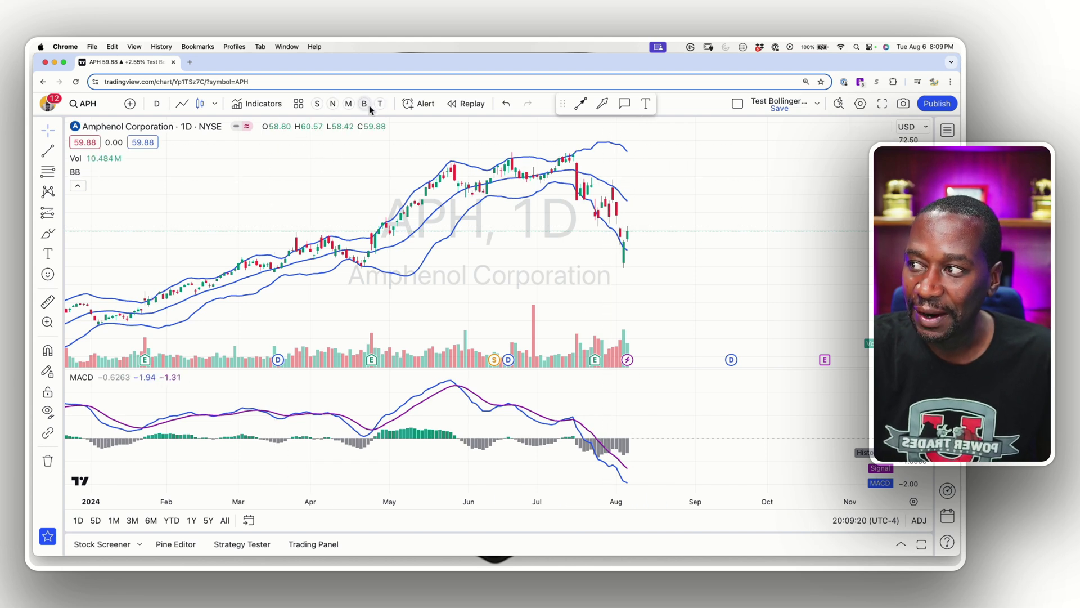
click(347, 106)
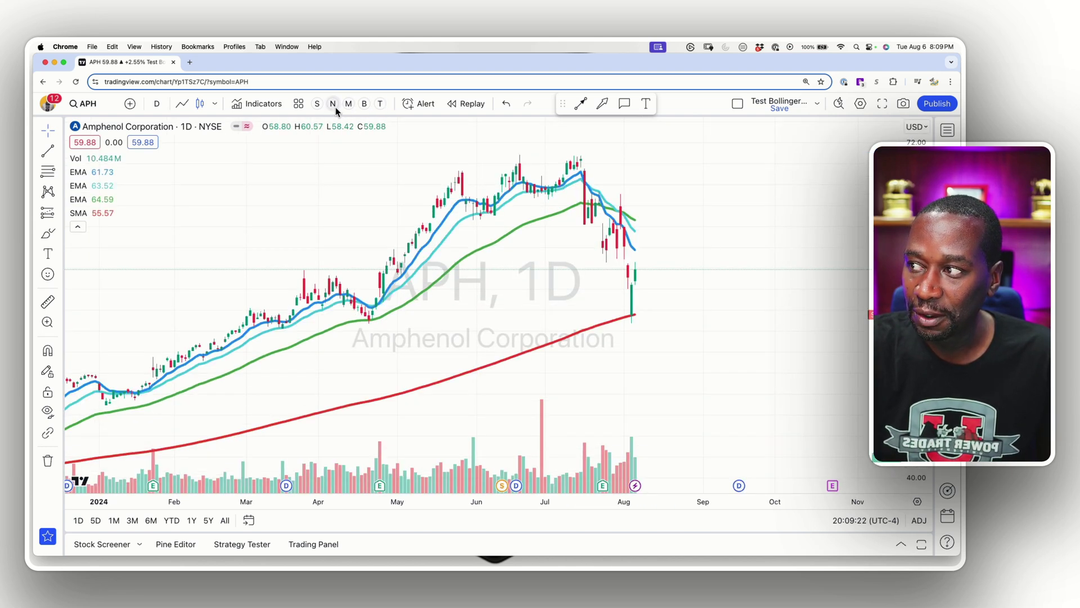
click(378, 106)
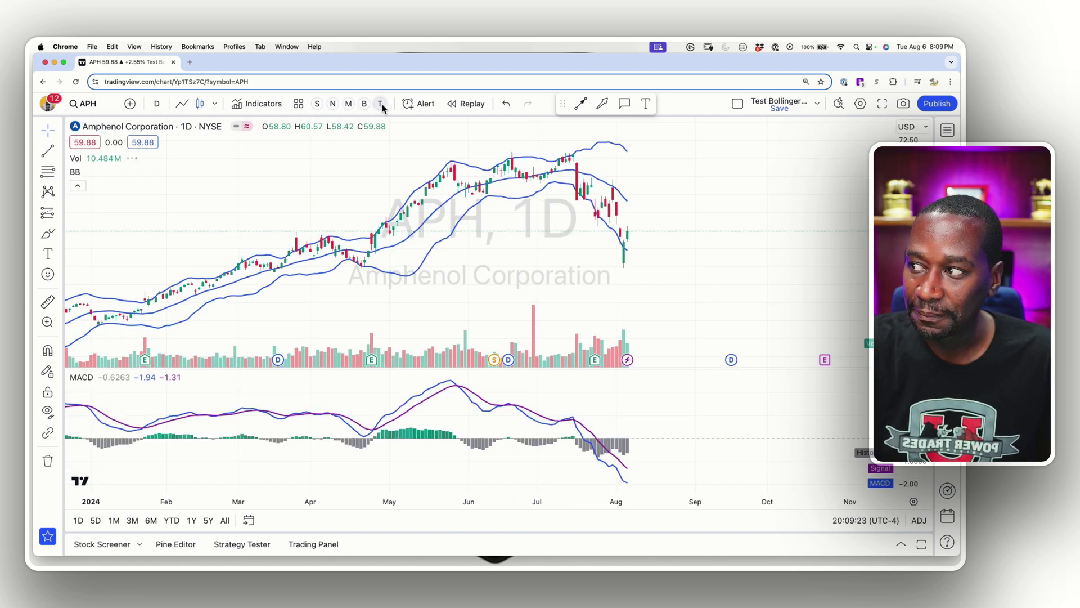
Step: Remove the Test BB and MACD indicator template from the favorites
click(299, 103)
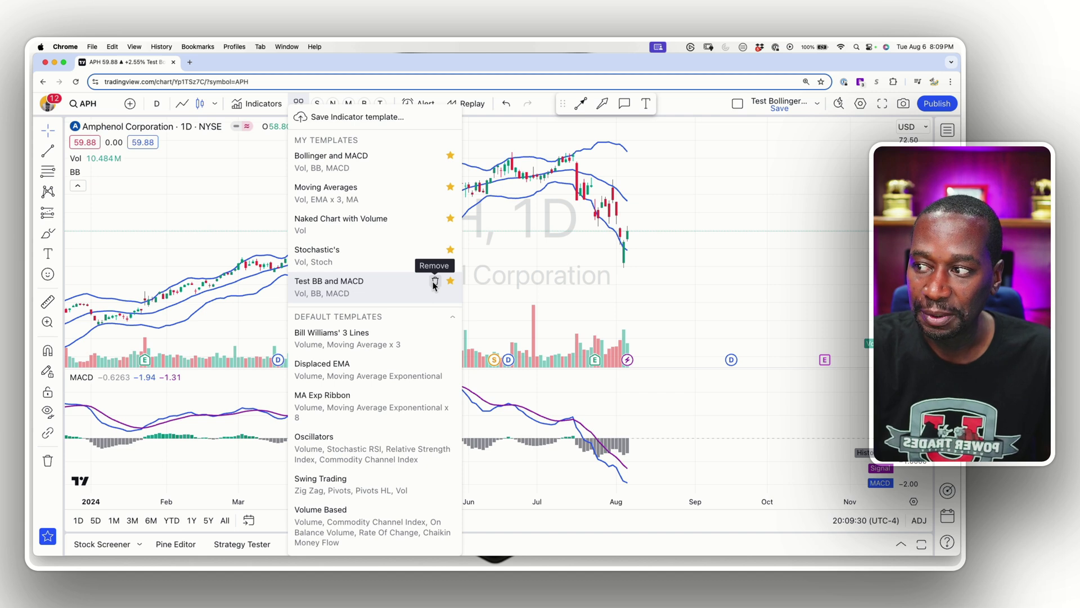
click(450, 280)
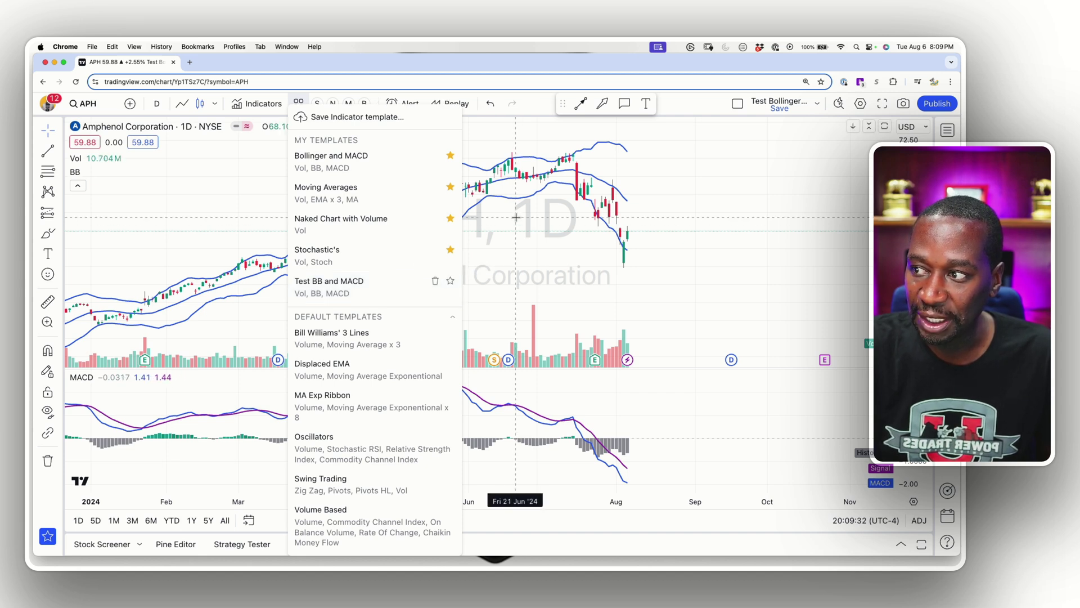
click(492, 240)
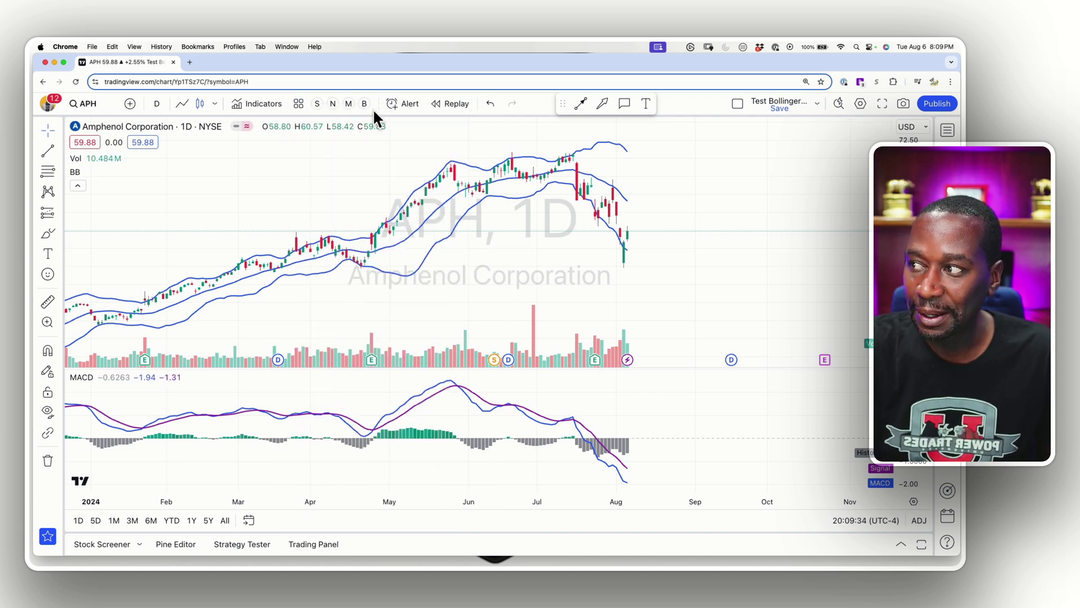
Step: Compare the Moving Averages and Naked Chart with Volume templates, leaving Naked Chart with Volume applied to the chart
click(348, 104)
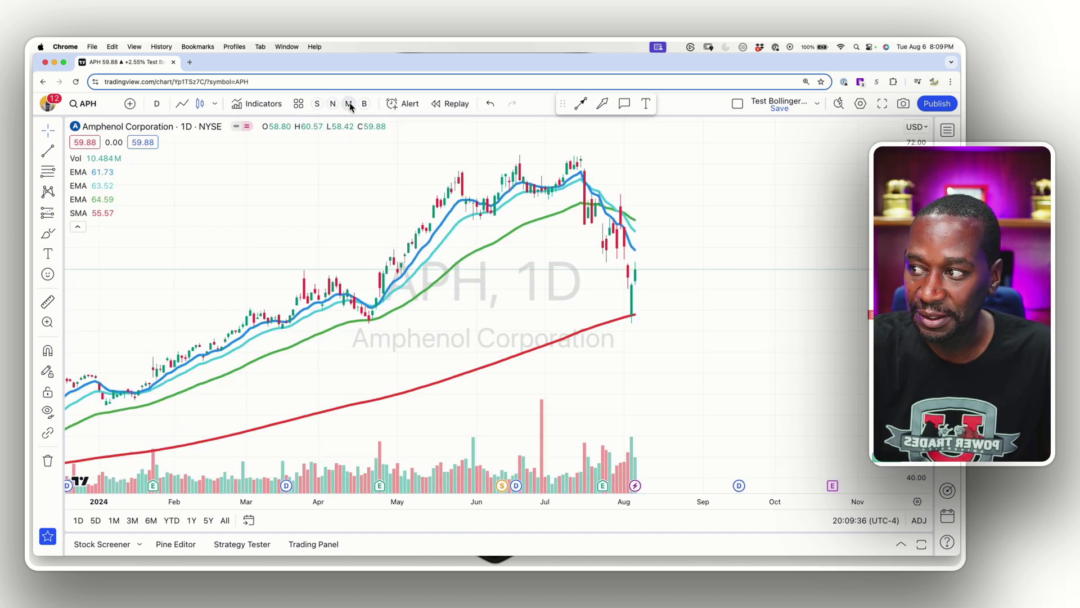
click(332, 105)
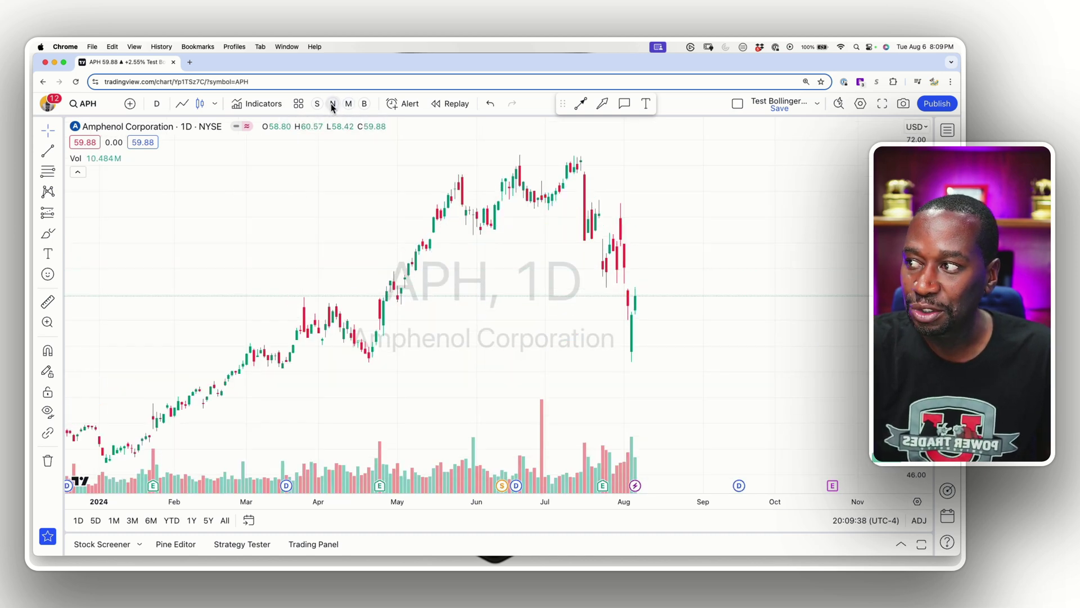
click(347, 105)
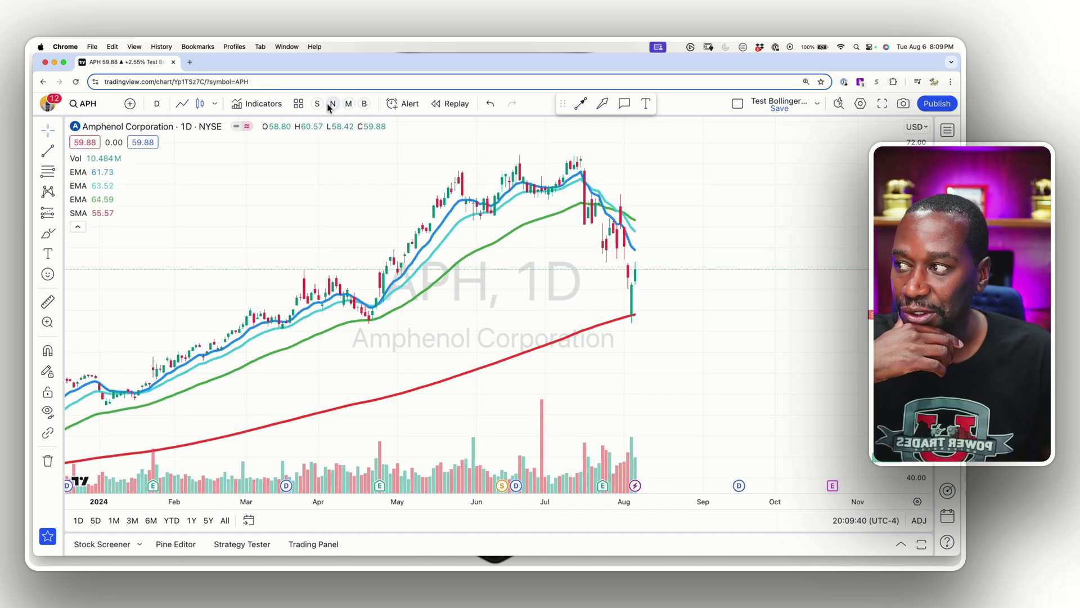
click(331, 105)
Step: Switch the chart symbol to SPX
scroll(676, 306, down, 4)
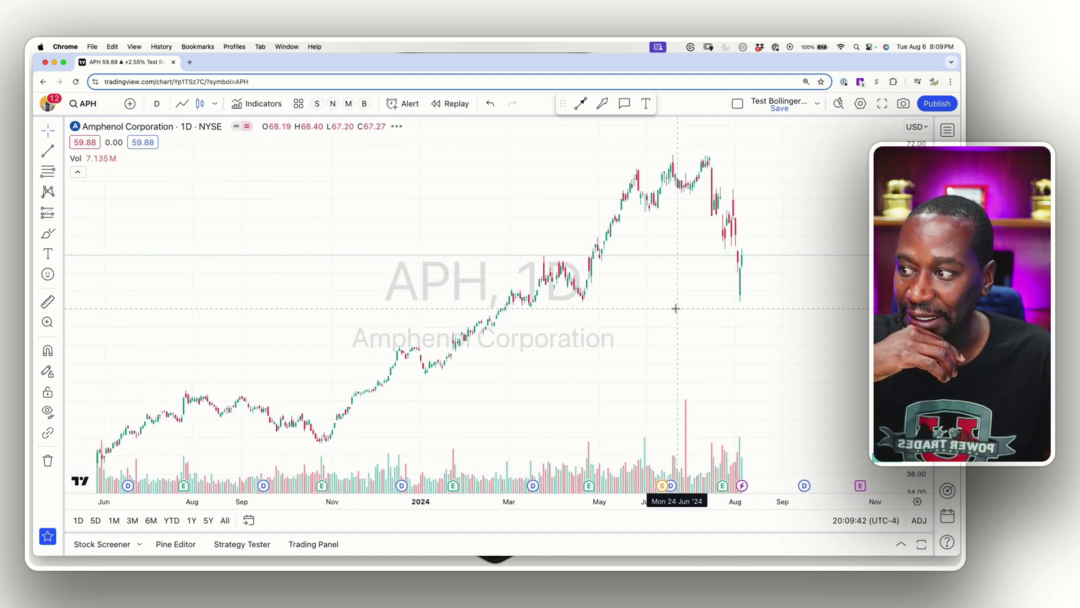
text(spx)
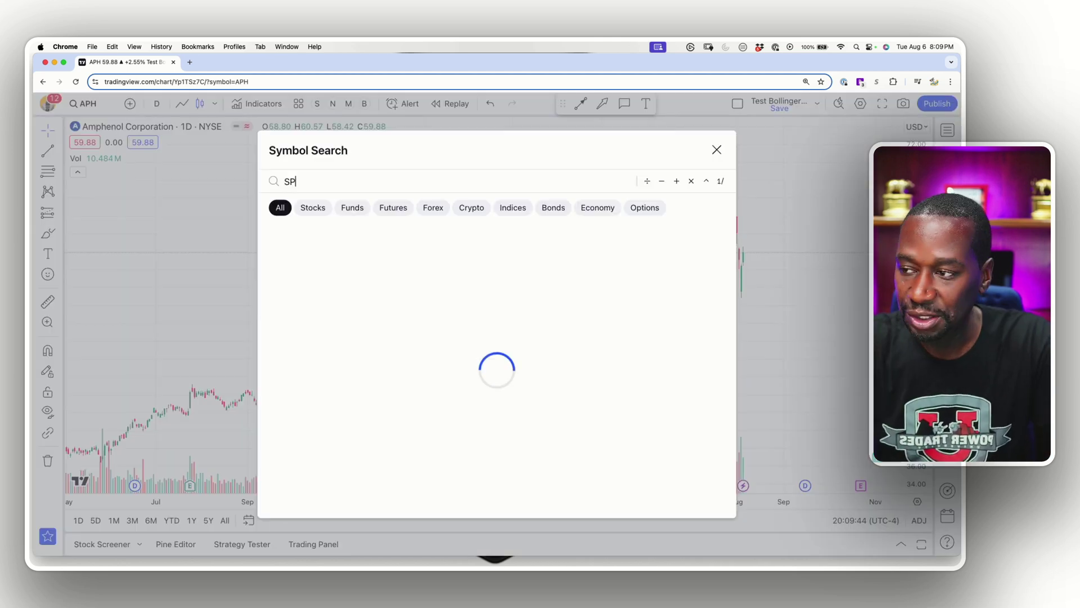
key(Return)
scroll(568, 248, up, 3)
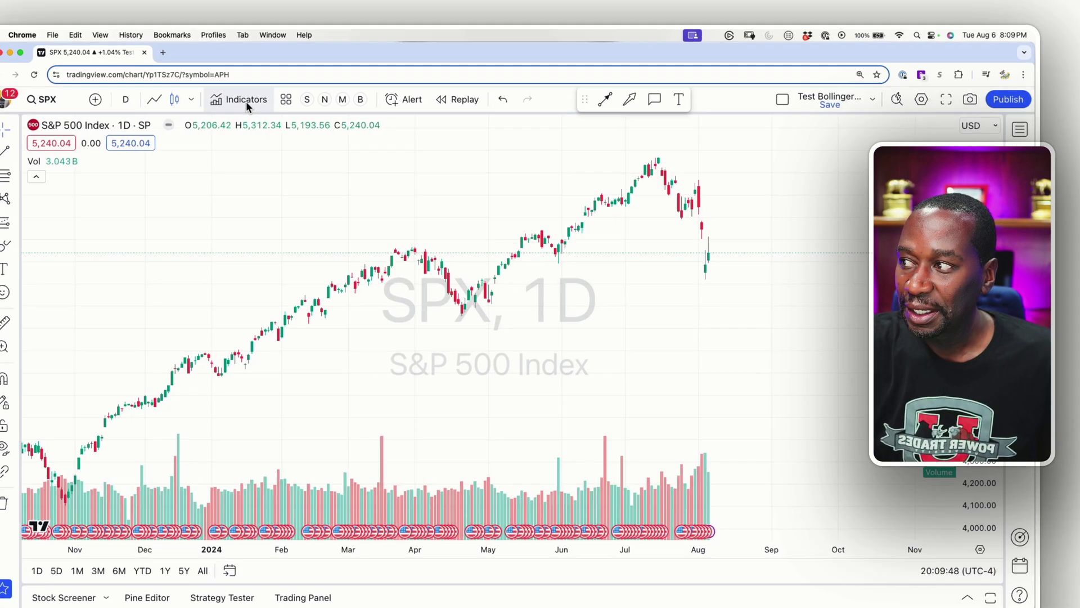
Step: Search the indicators for "moving average" and add three Moving Average Exponential indicators and one Moving Average Simple to the chart
click(262, 105)
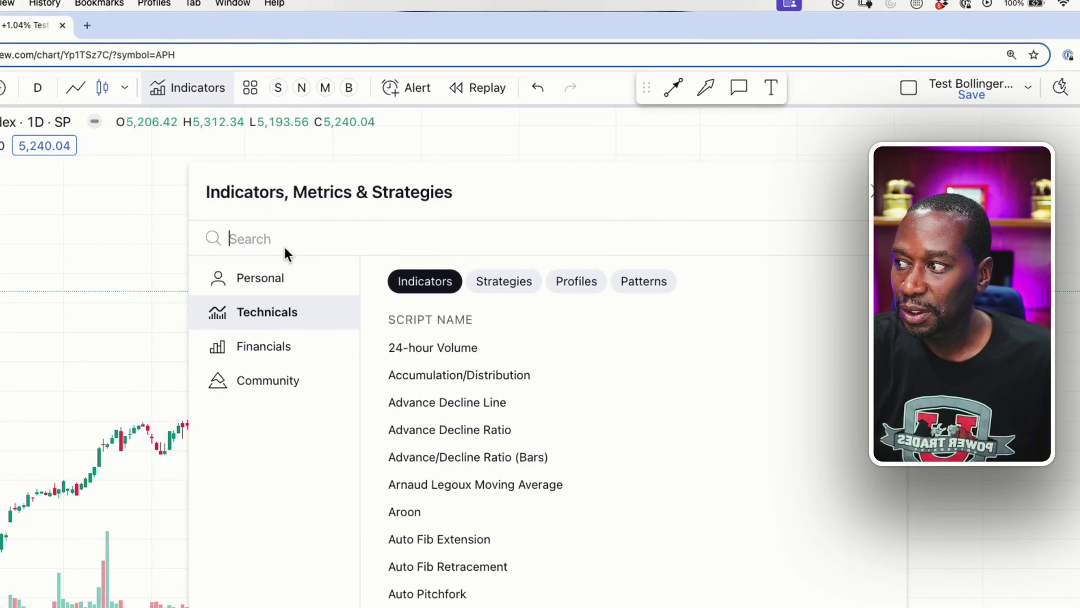
text(moving)
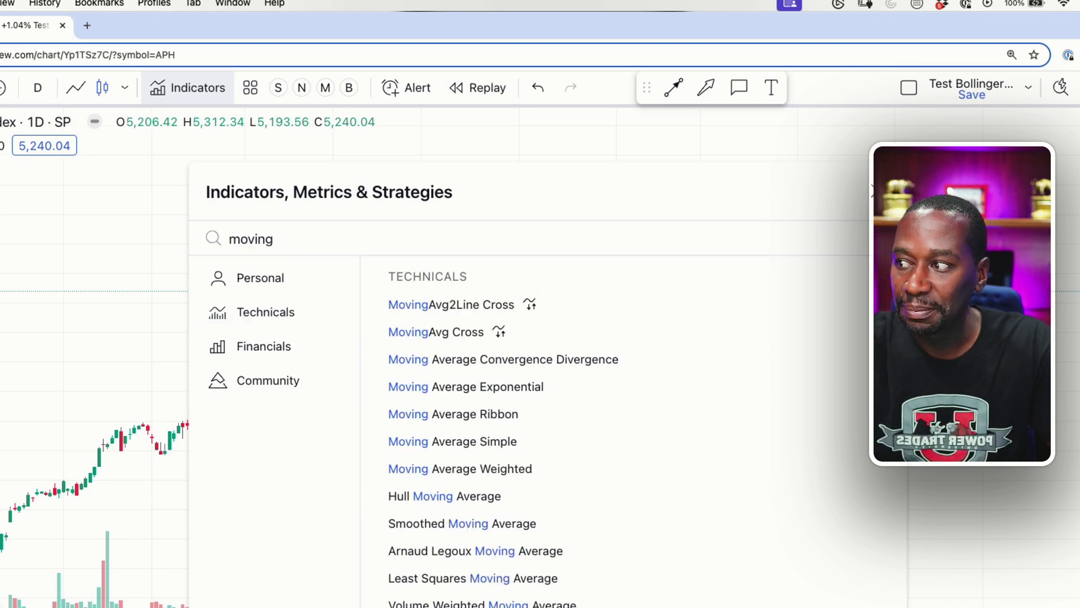
text(age)
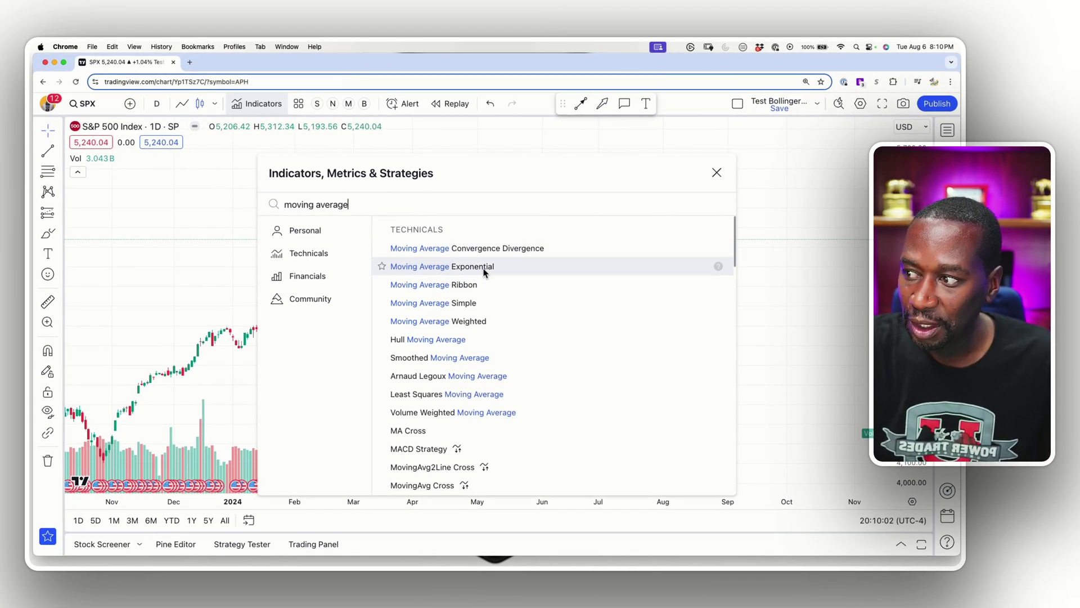
click(483, 269)
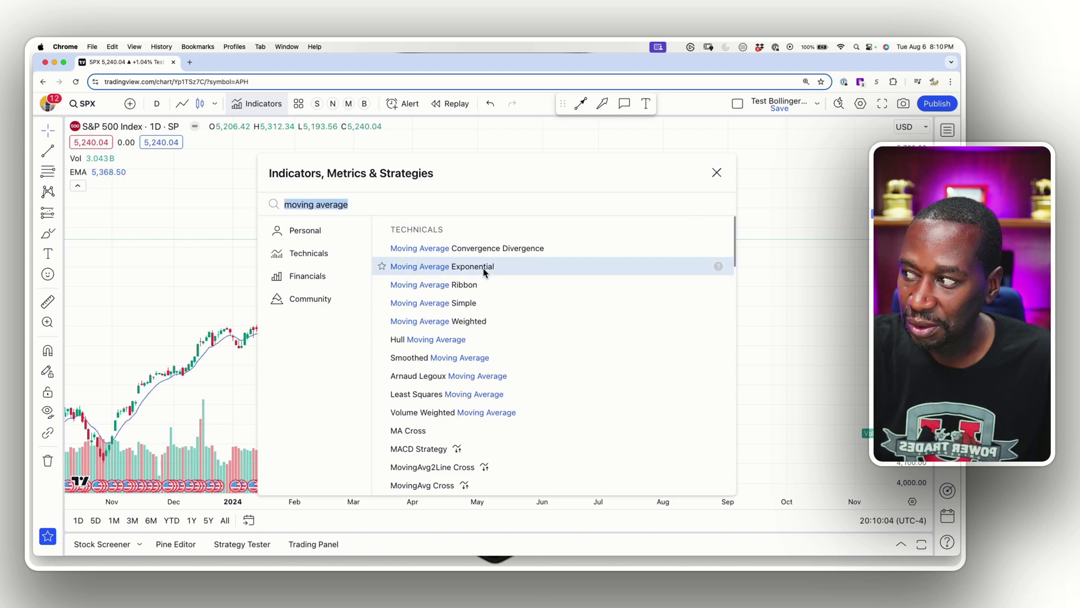
click(483, 269)
click(482, 269)
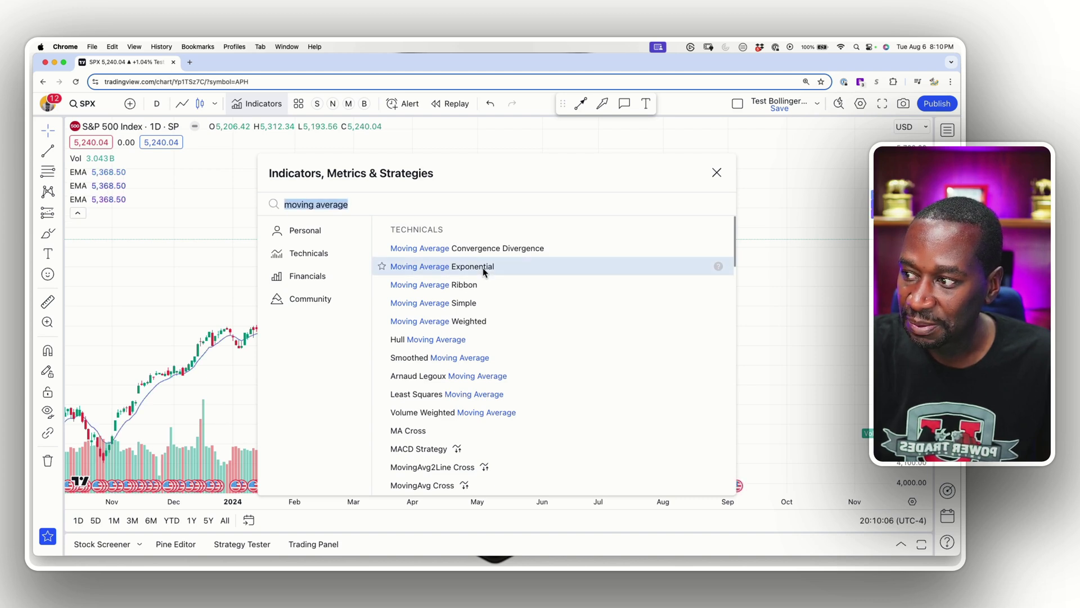
click(460, 304)
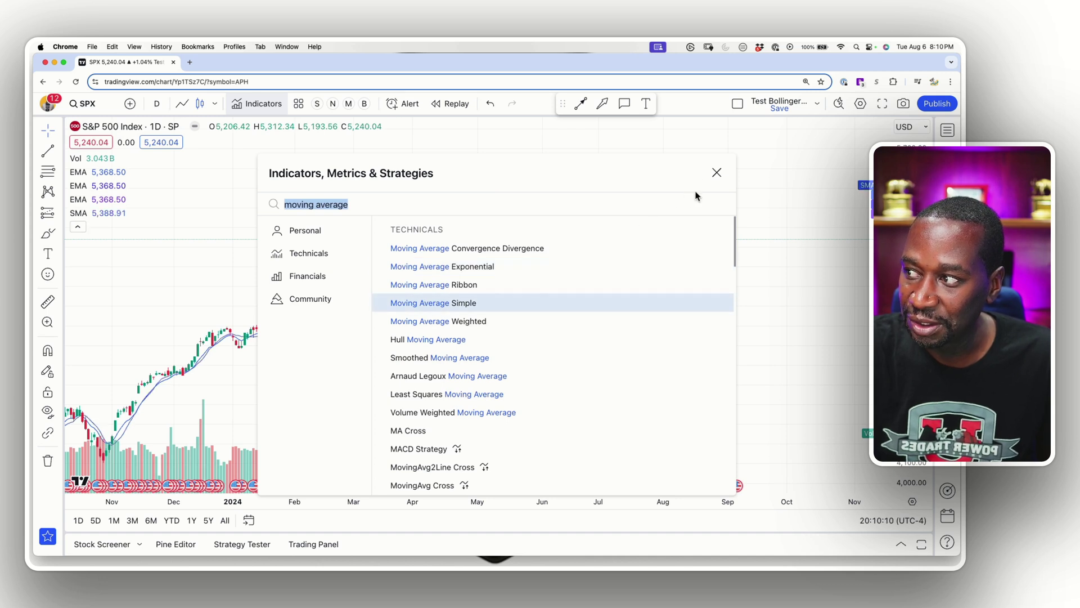
click(716, 173)
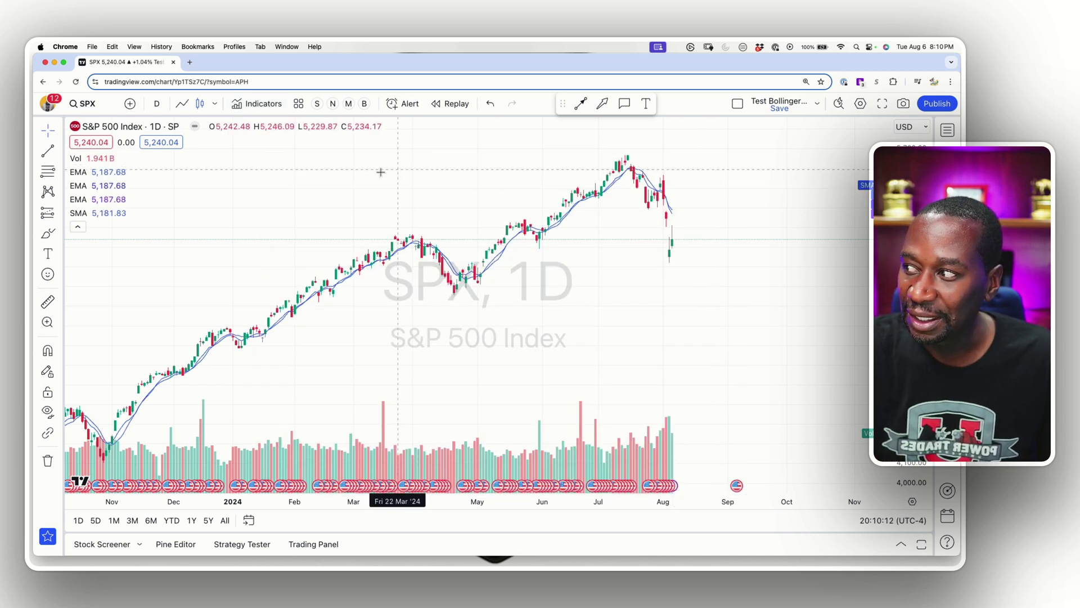
Step: Set the first EMA's length to 10 and its smoothing length to 10
mouse_move(83, 175)
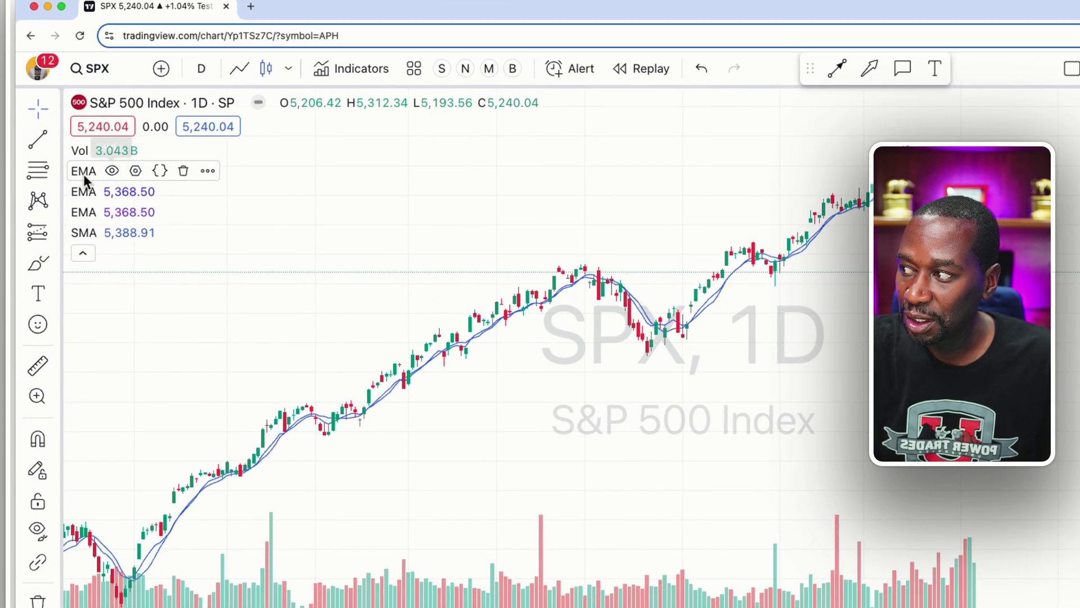
click(136, 171)
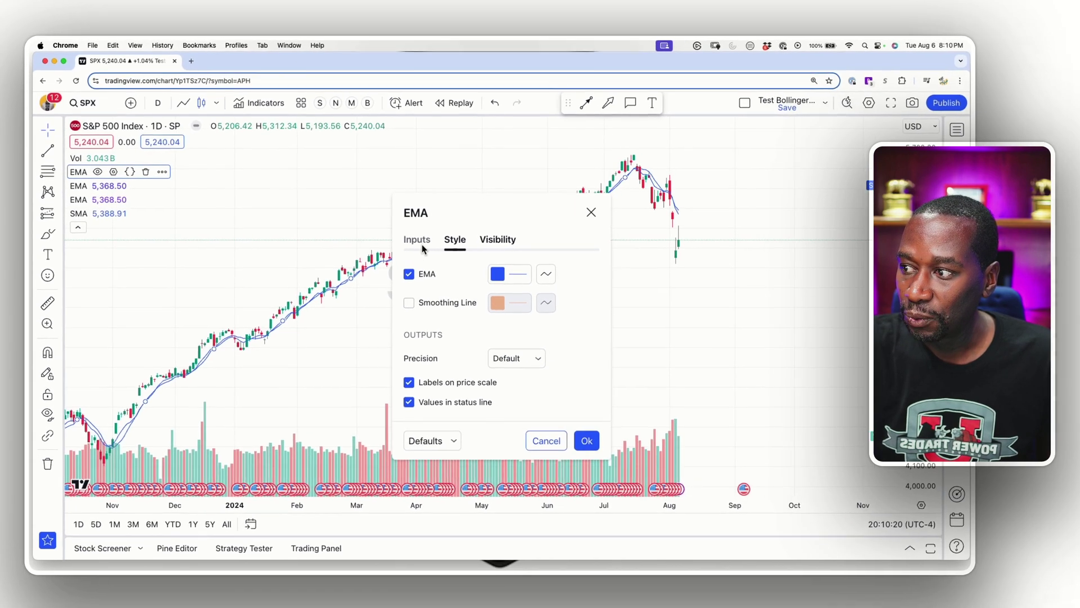
click(464, 248)
double_click(469, 257)
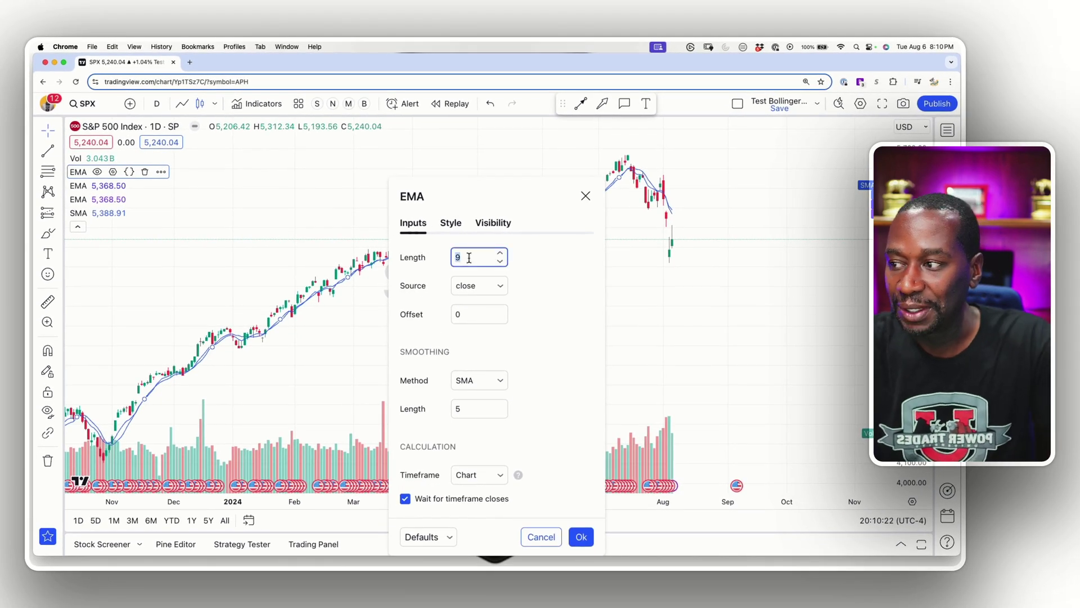
text(10)
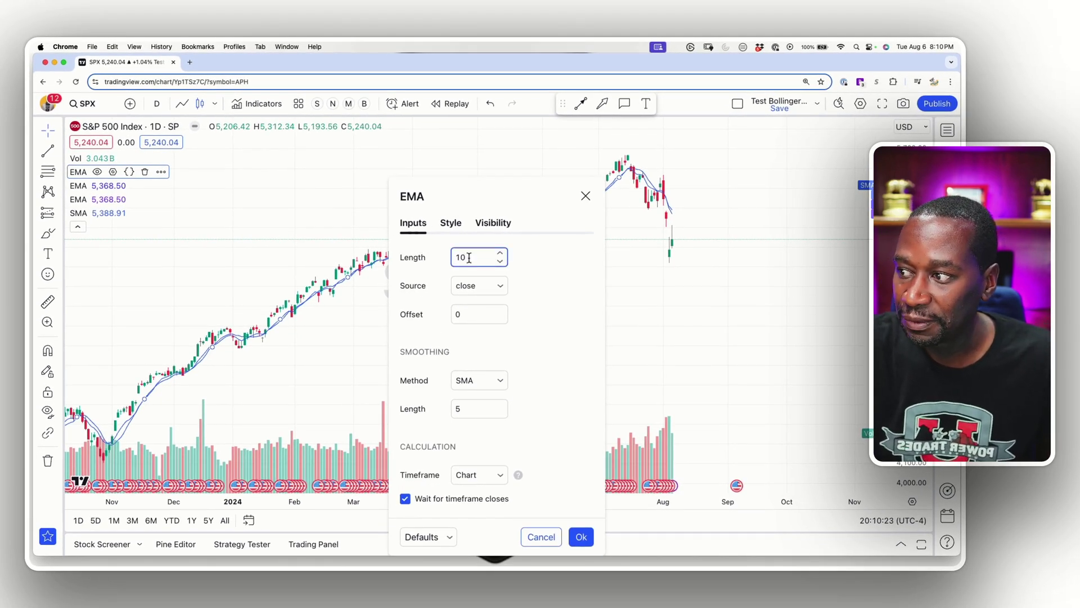
click(526, 258)
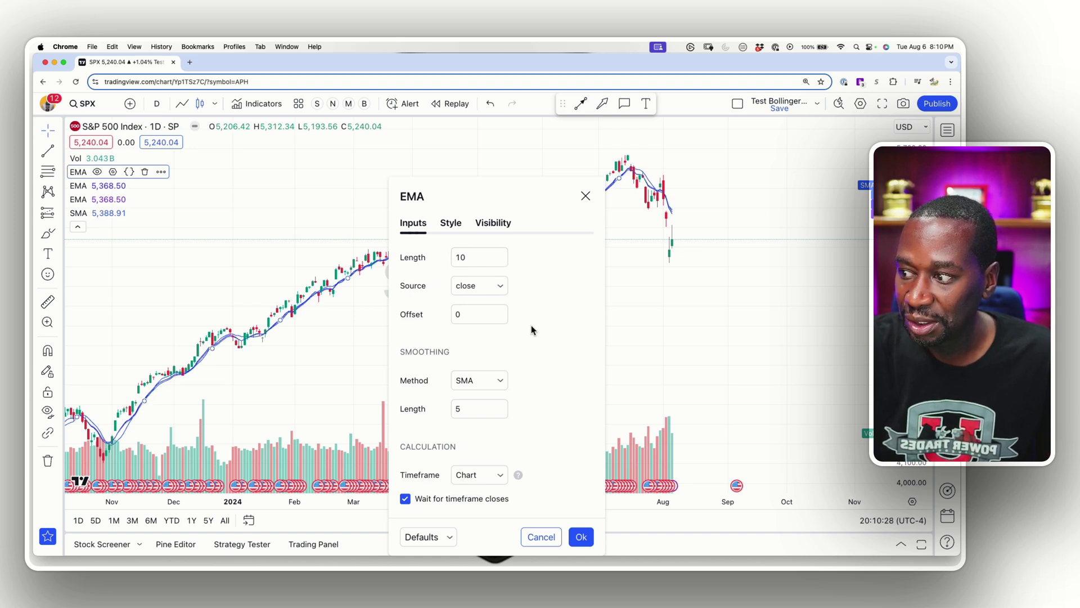
click(500, 413)
click(500, 414)
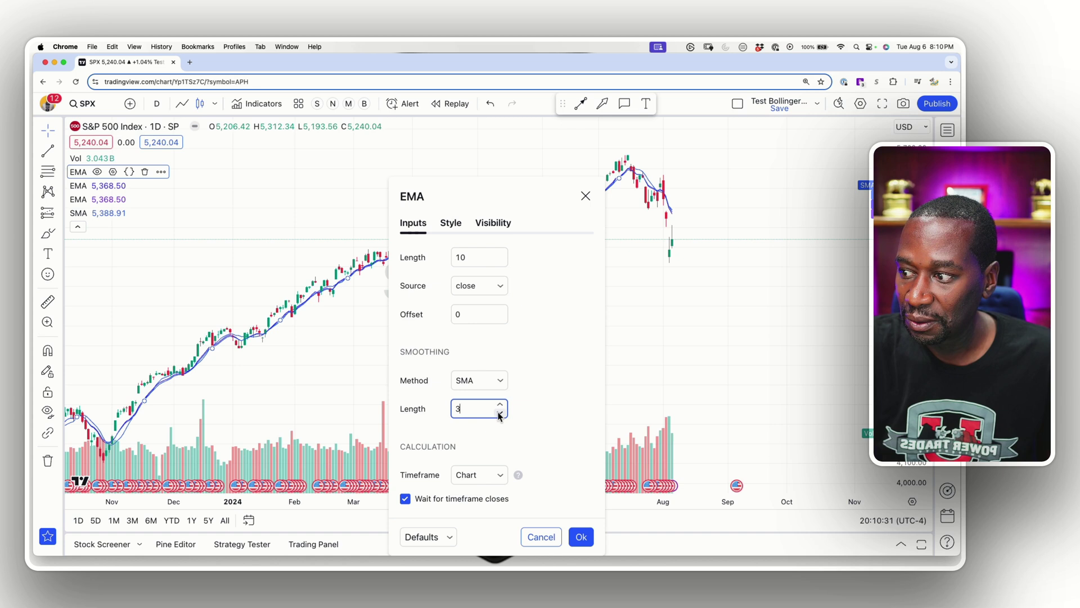
click(502, 405)
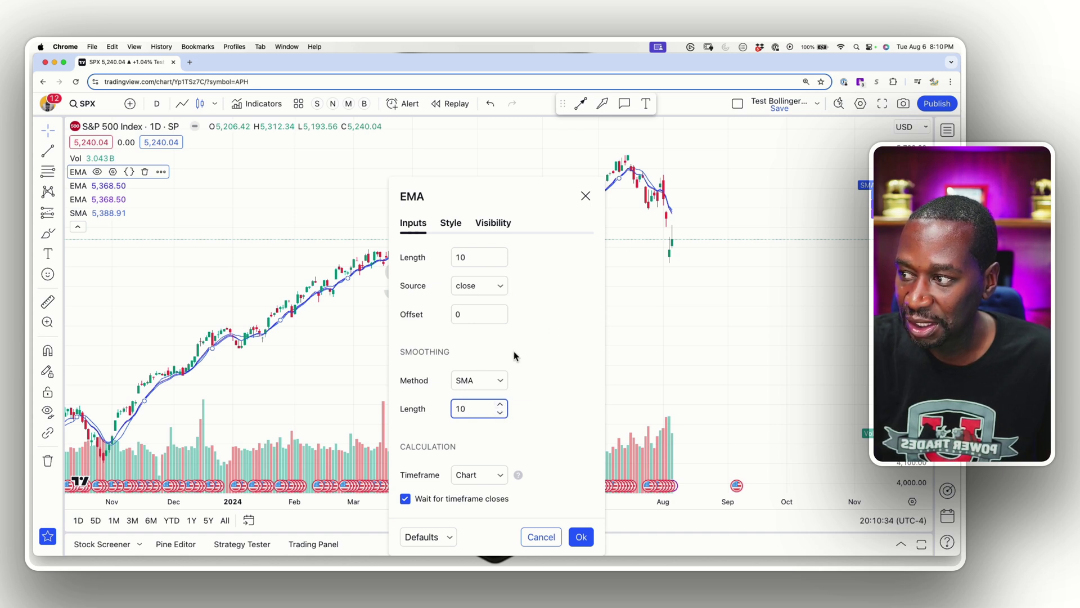
Step: Set the first EMA line's thickness to the second-thinnest option and apply the settings
click(450, 222)
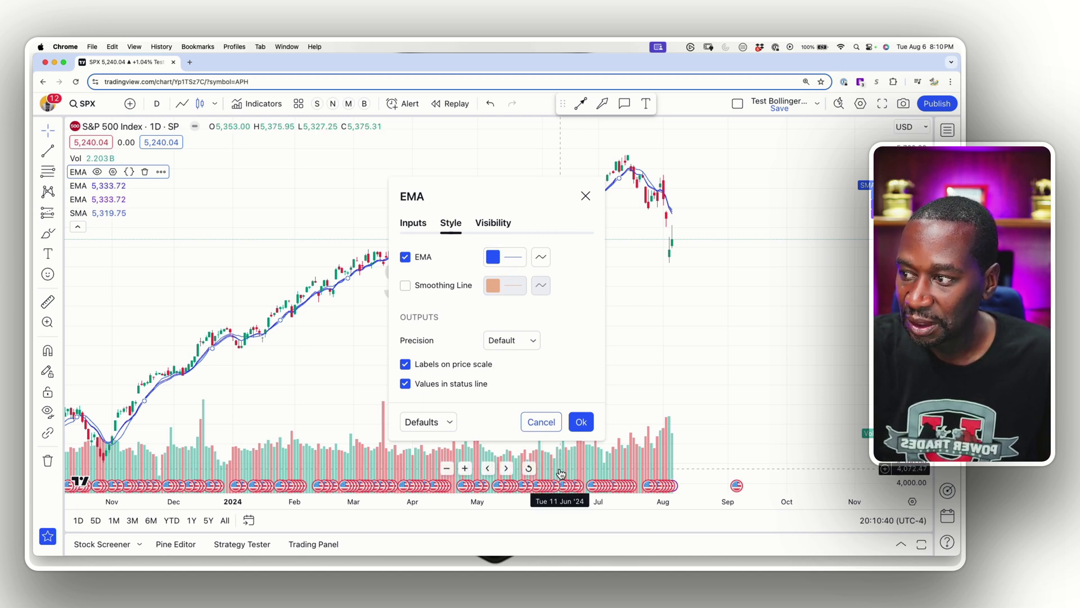
click(506, 257)
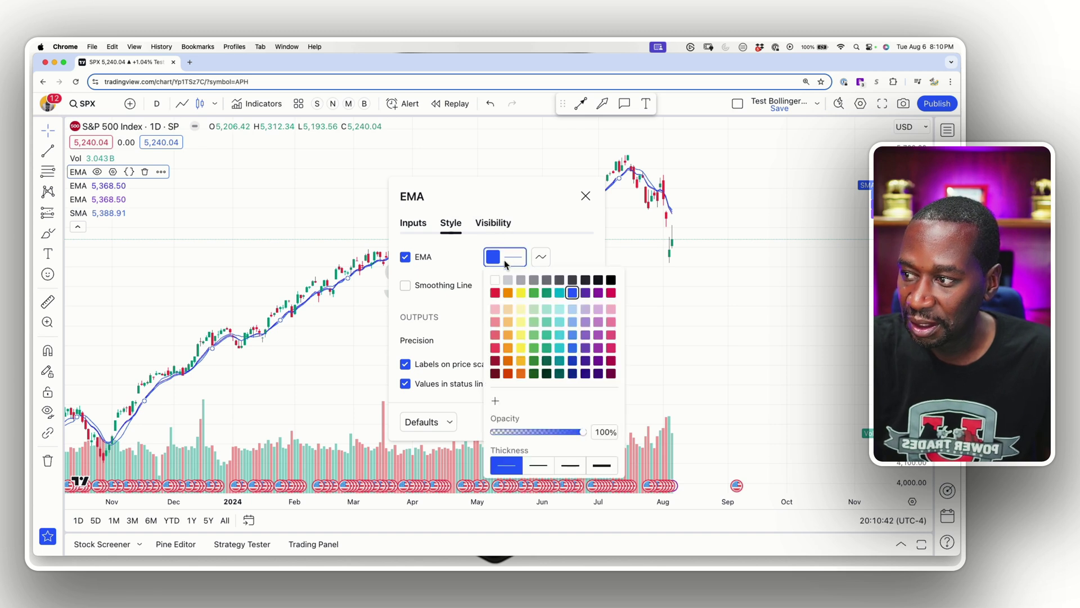
click(546, 470)
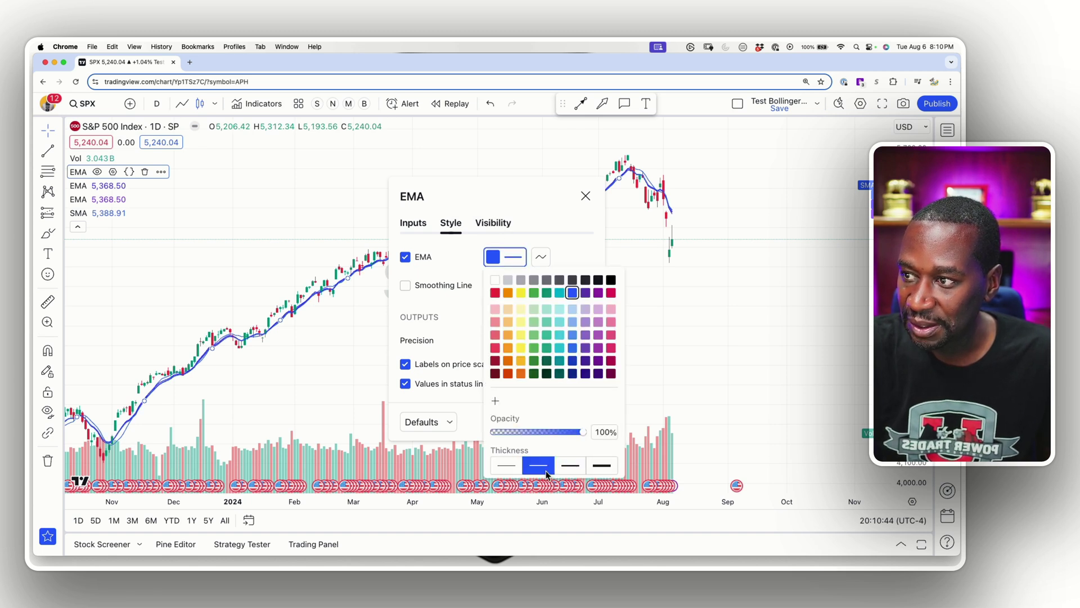
click(481, 224)
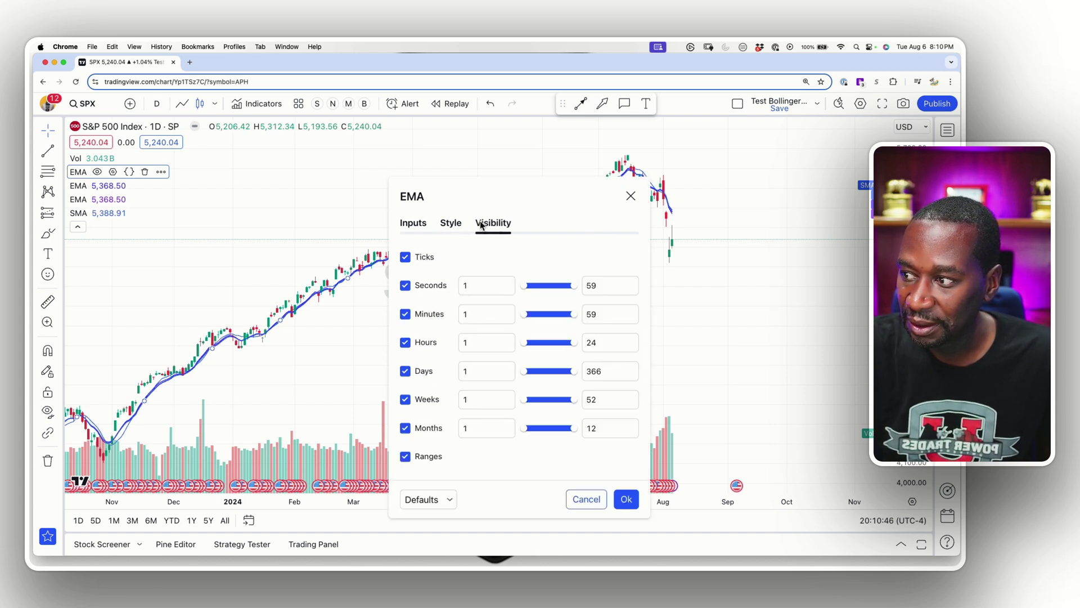
click(627, 498)
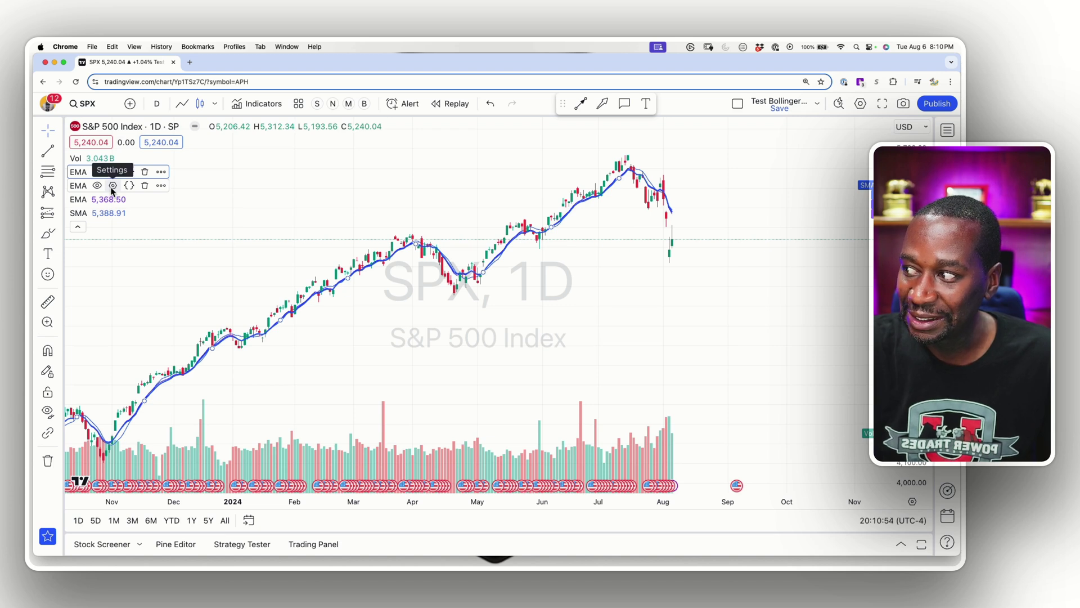
Step: Set the second EMA's length to 20 and its smoothing length to 20
click(113, 189)
click(394, 202)
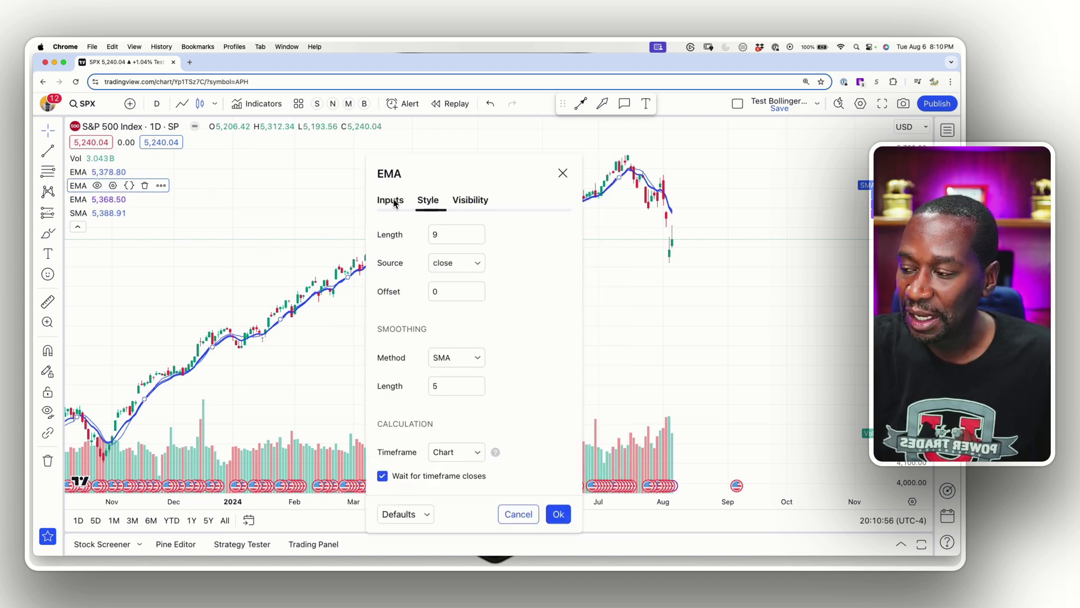
click(462, 235)
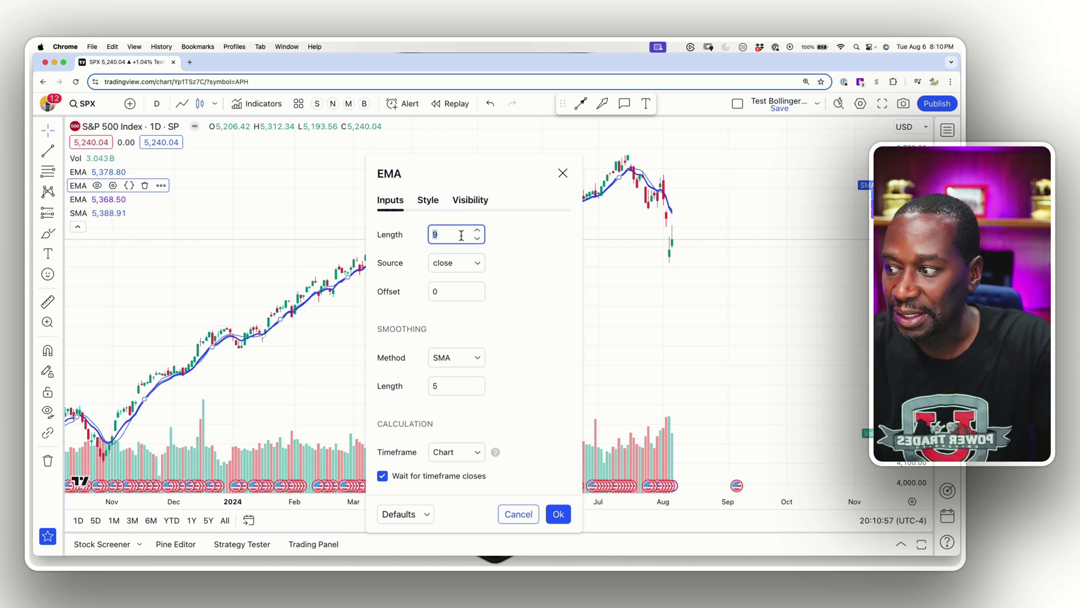
text(20)
click(517, 324)
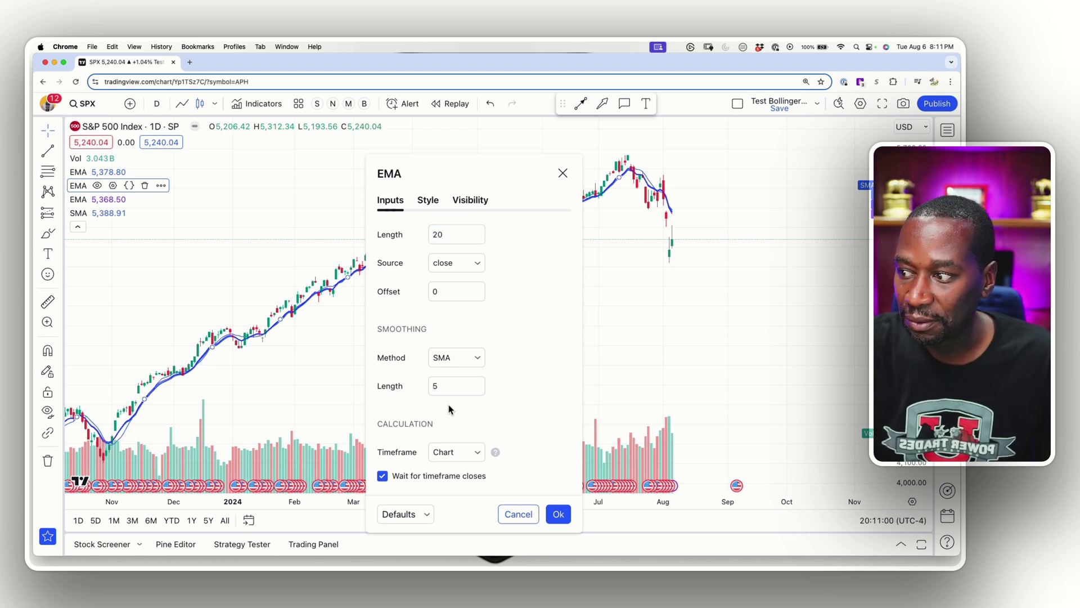
click(449, 387)
text(20)
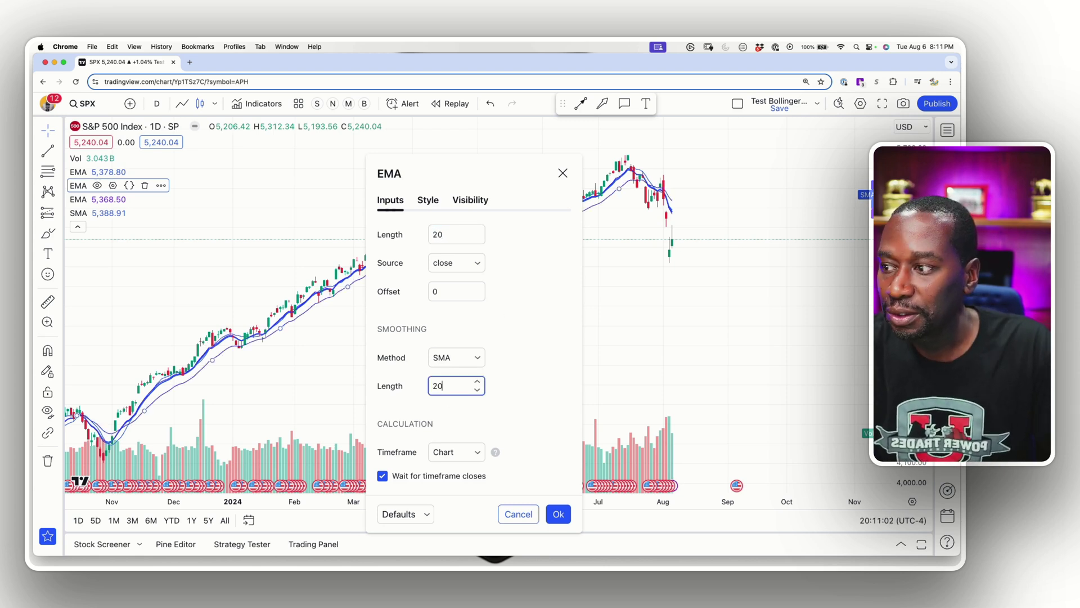
click(541, 371)
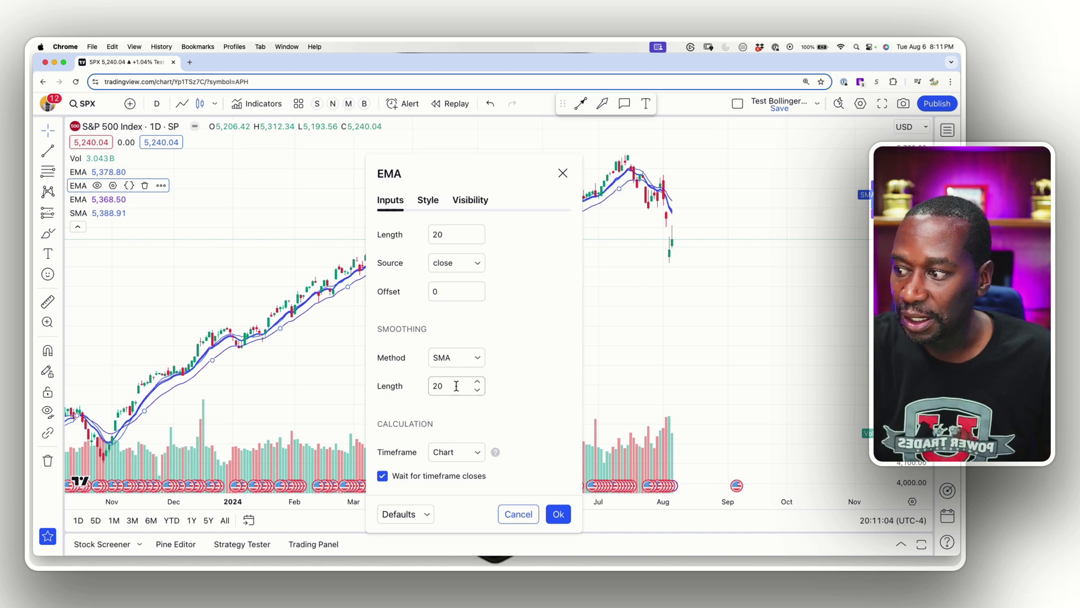
Step: Style the second EMA line green with the third thickness option and apply the settings
click(429, 201)
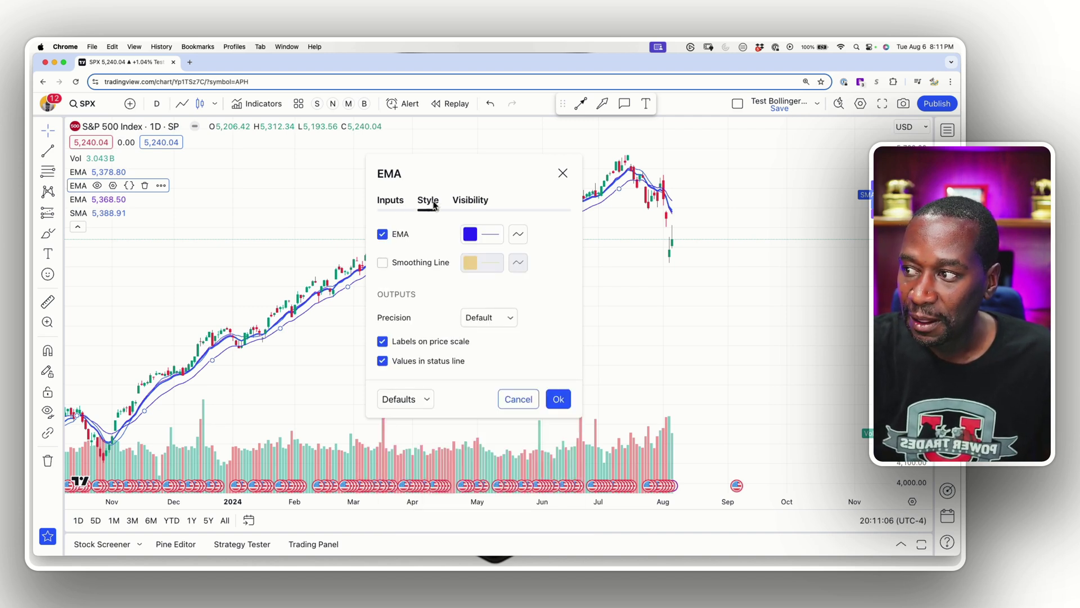
click(492, 236)
click(511, 270)
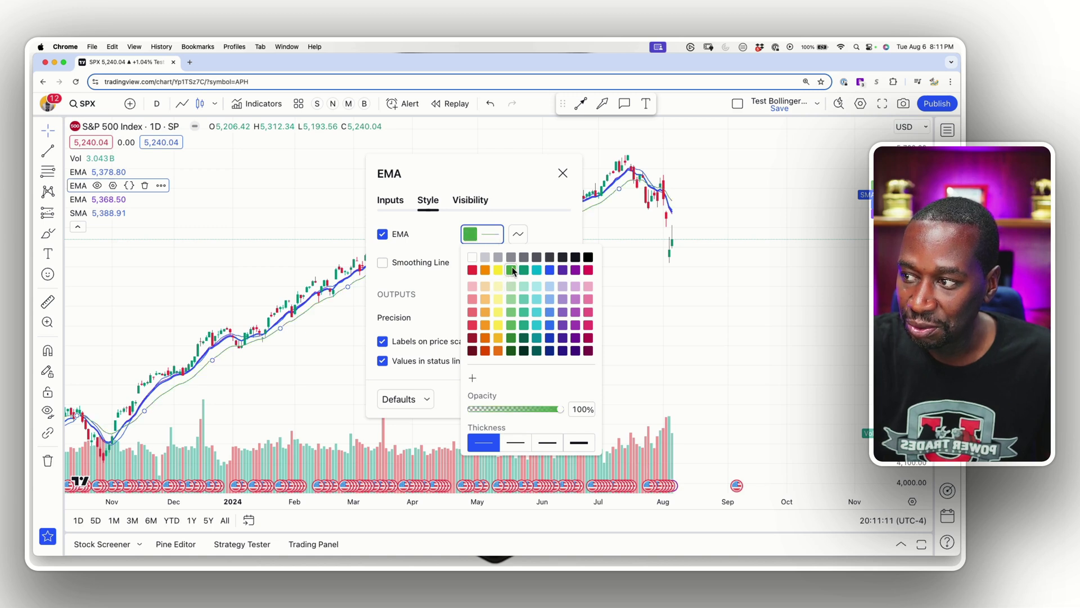
click(516, 443)
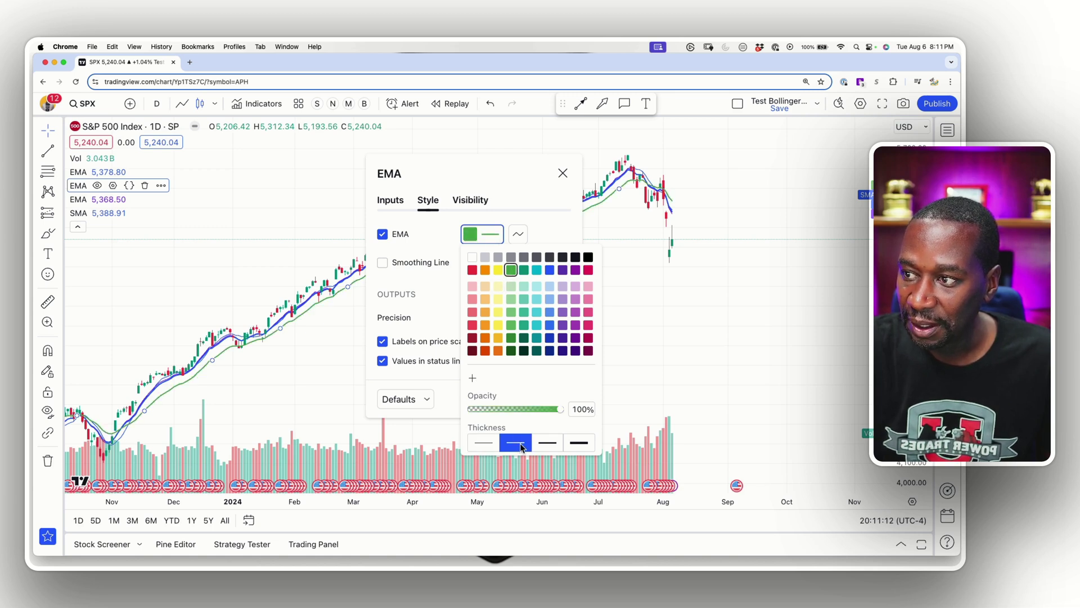
click(546, 443)
click(516, 445)
click(535, 446)
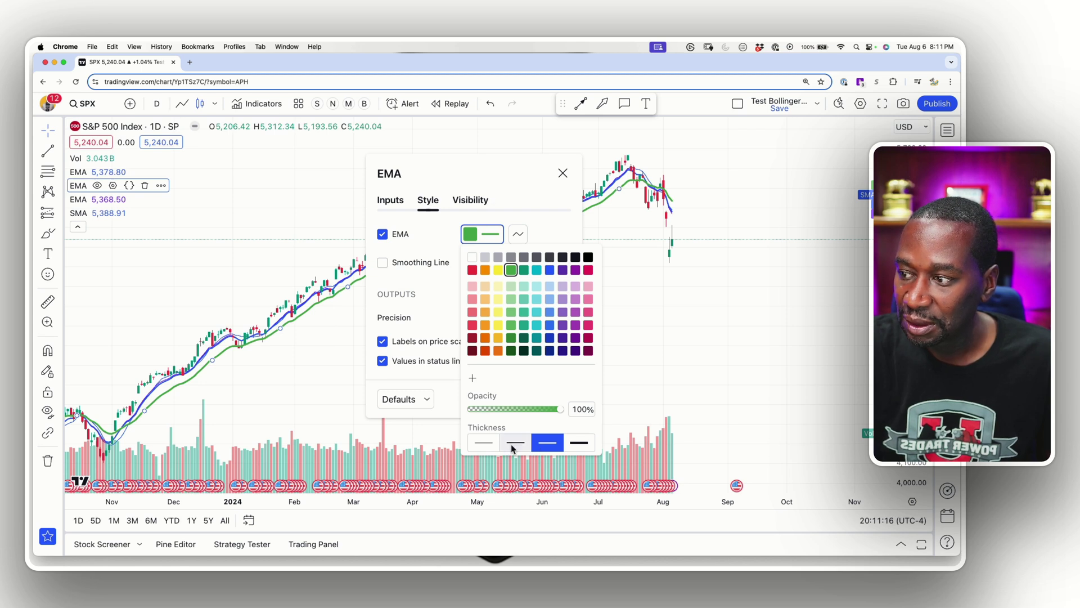
click(444, 270)
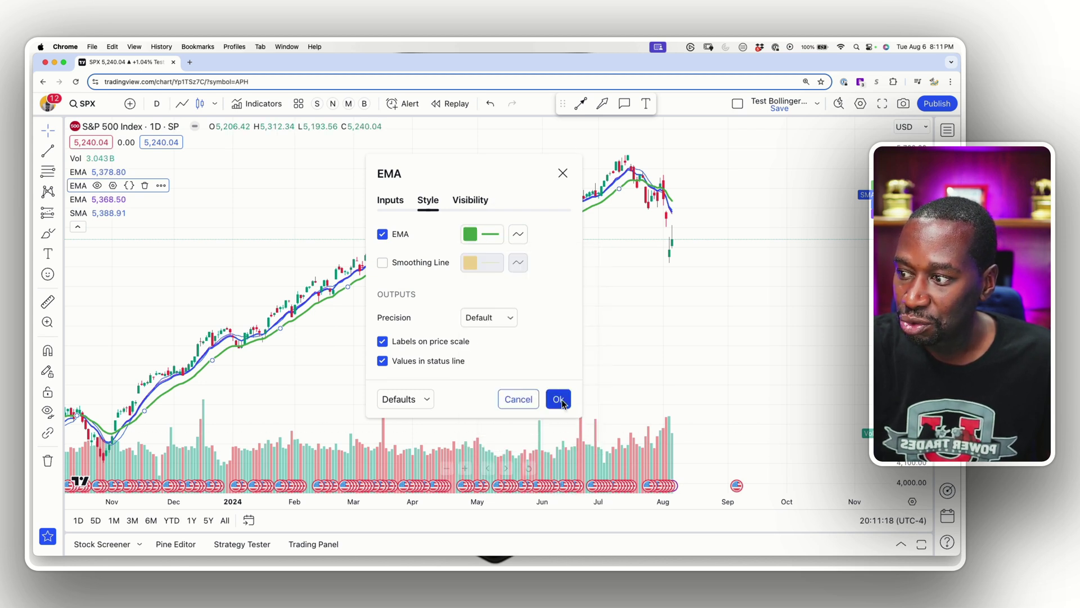
click(559, 399)
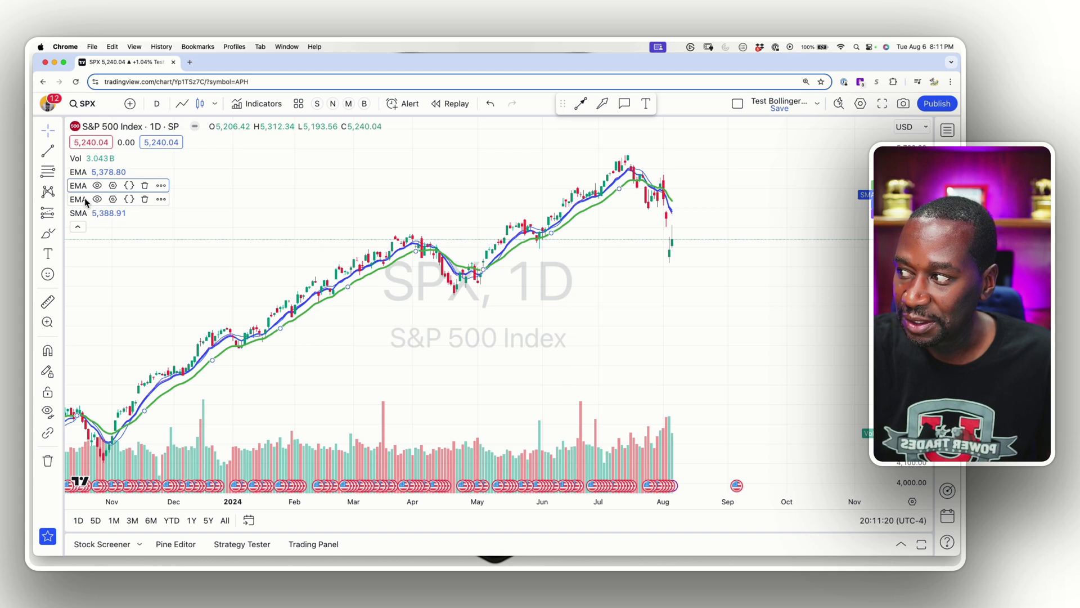
Step: Set the third EMA's length to 50 and its smoothing length to 49
click(112, 200)
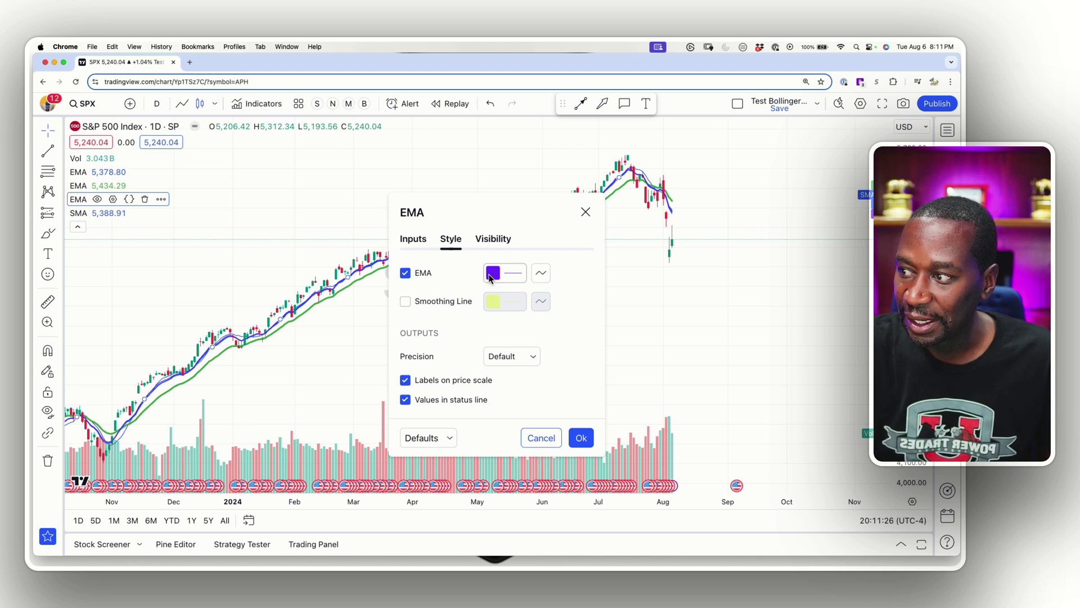
click(413, 239)
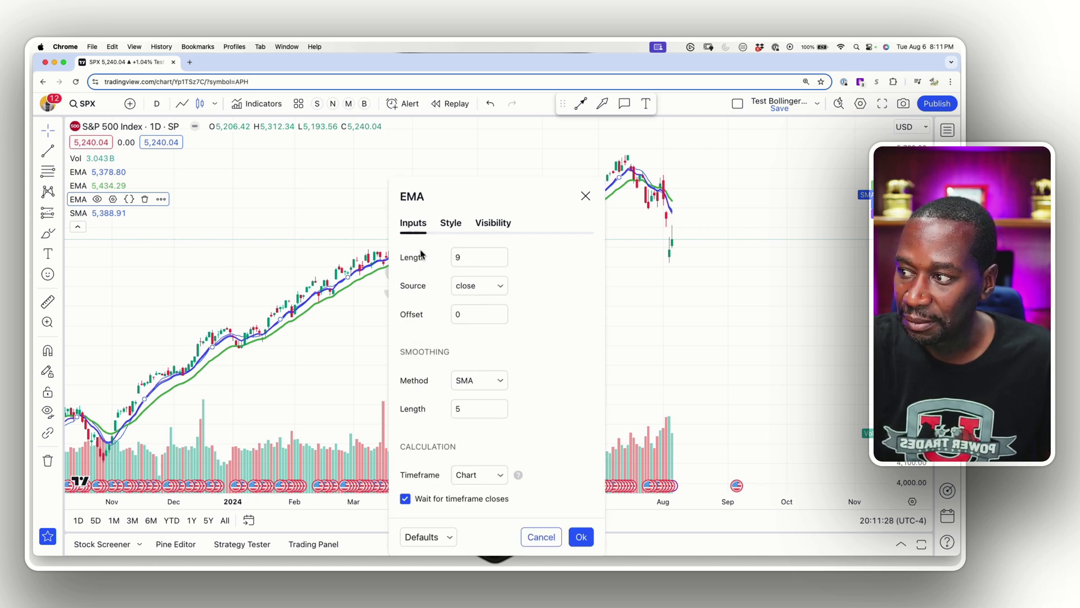
click(471, 259)
key(BackSpace)
text(50)
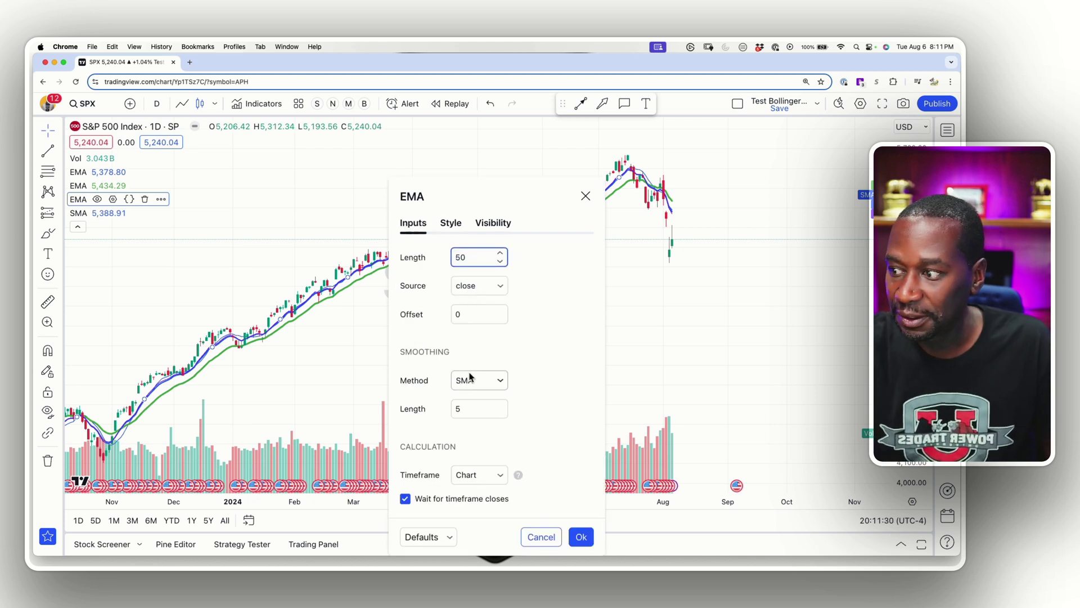
click(465, 410)
key(BackSpace)
text(49)
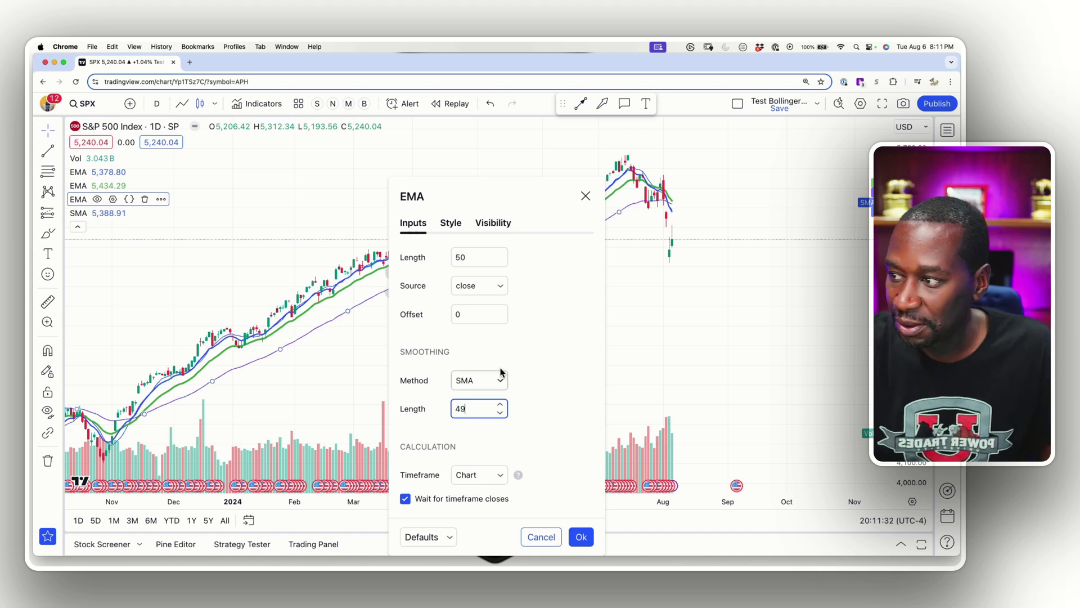
click(499, 273)
Step: Color the third EMA line blue and apply the settings
click(451, 223)
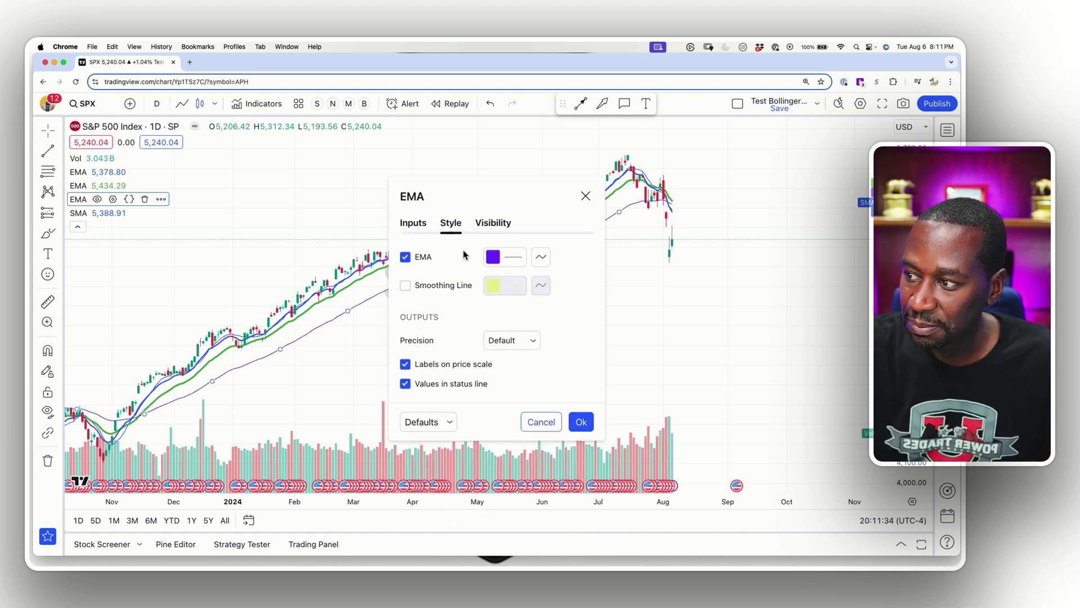
click(491, 258)
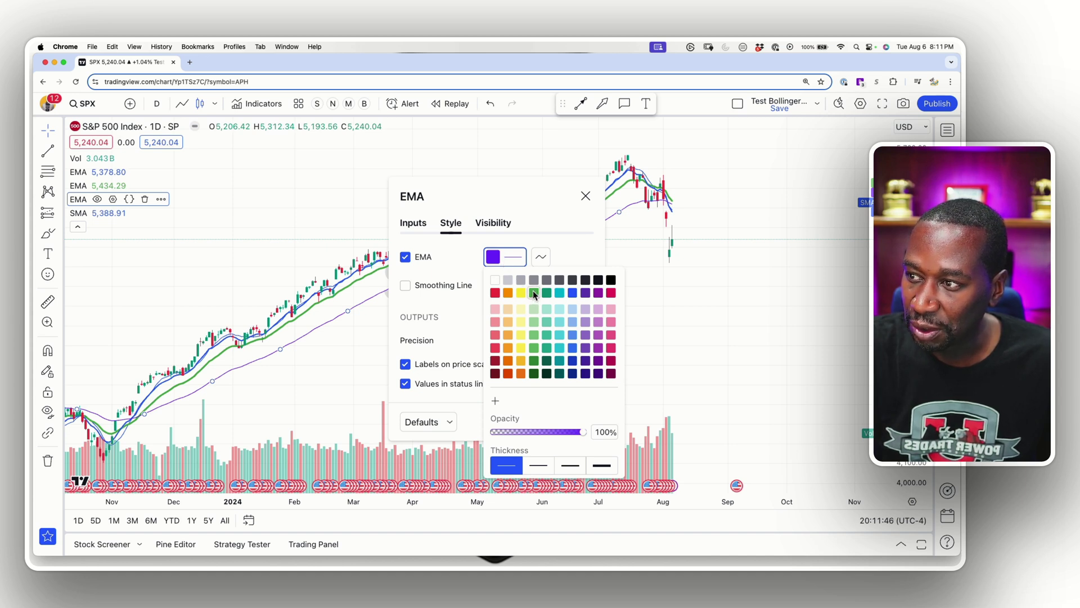
click(572, 293)
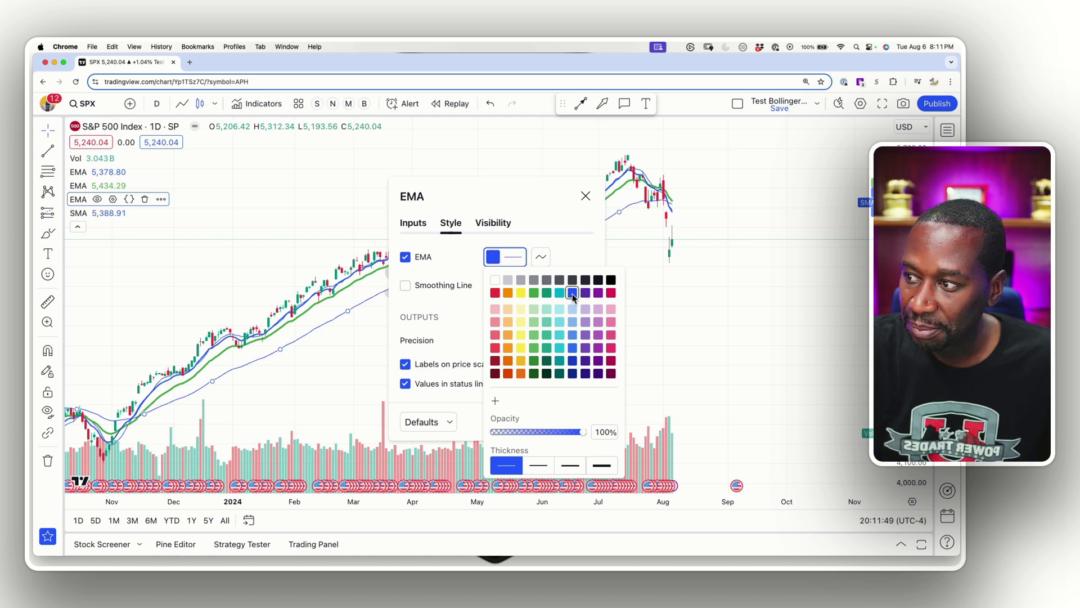
click(473, 418)
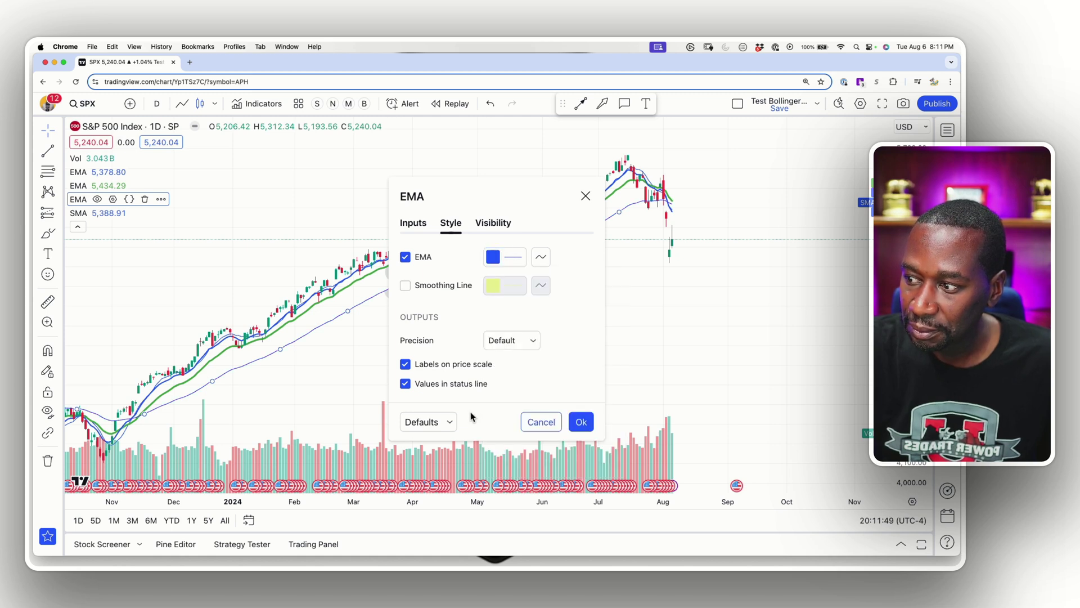
click(581, 422)
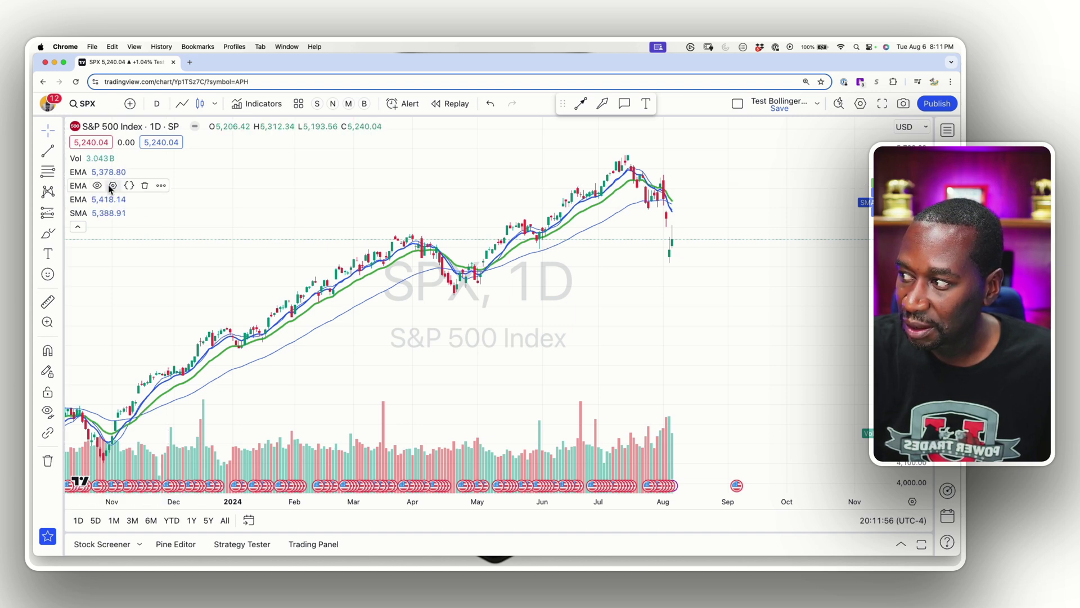
Step: Change the third EMA line's color to teal
click(112, 186)
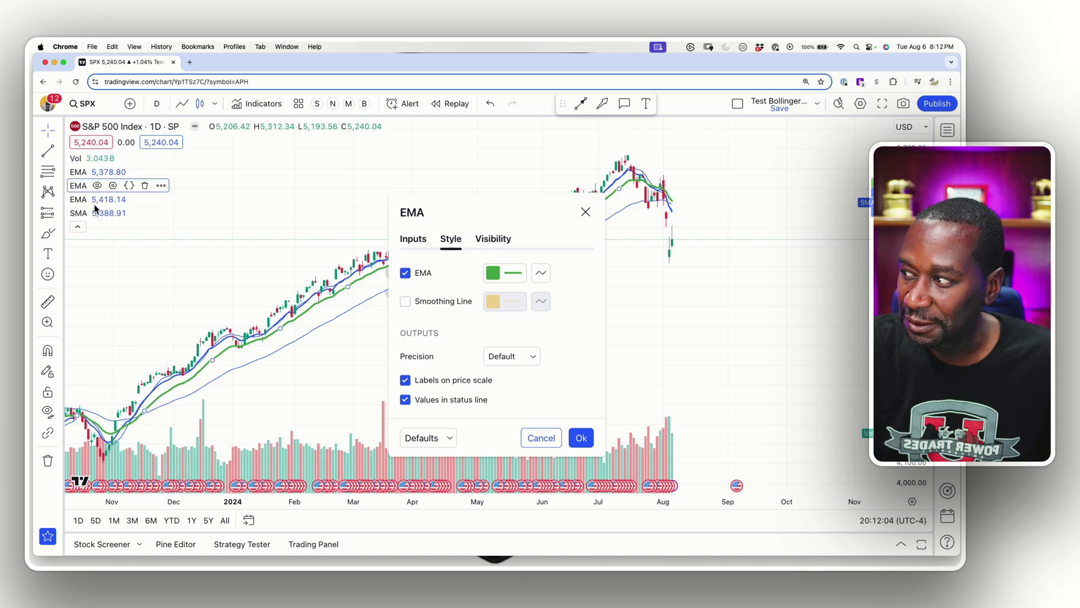
key(Escape)
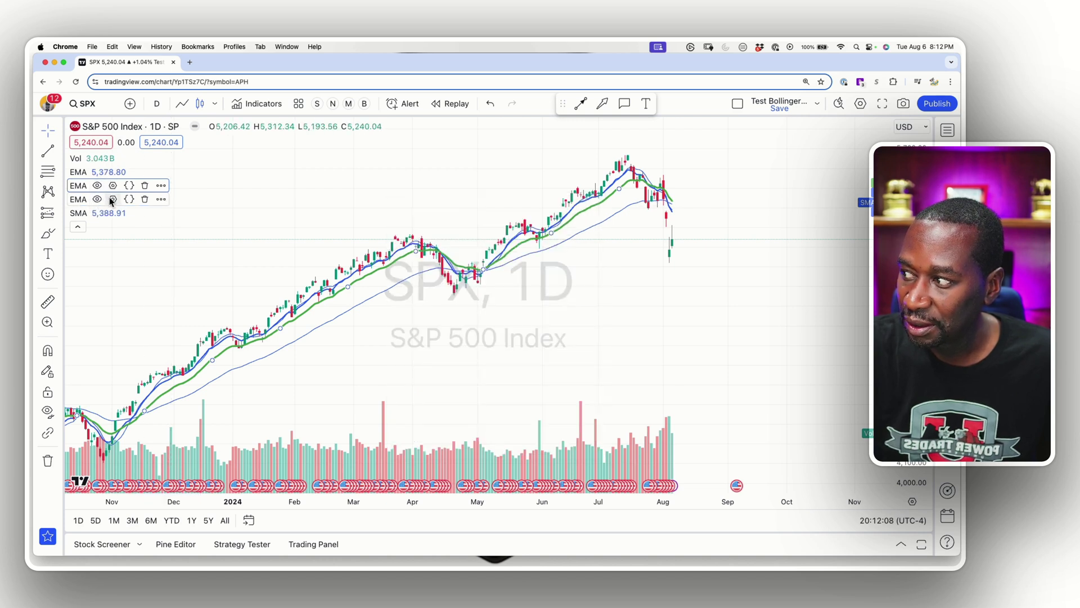
click(113, 199)
click(493, 275)
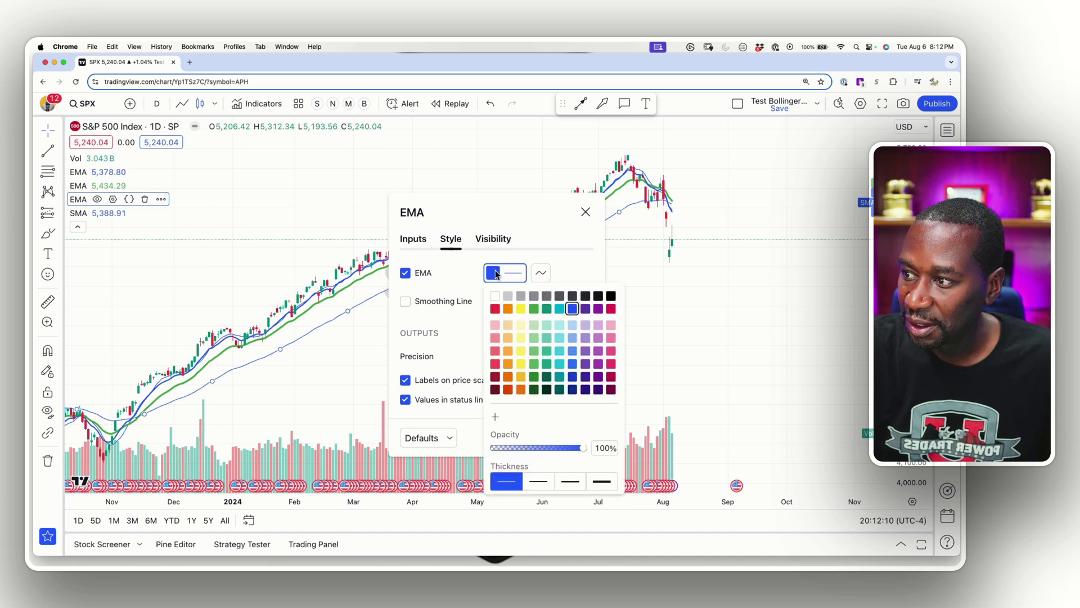
click(561, 363)
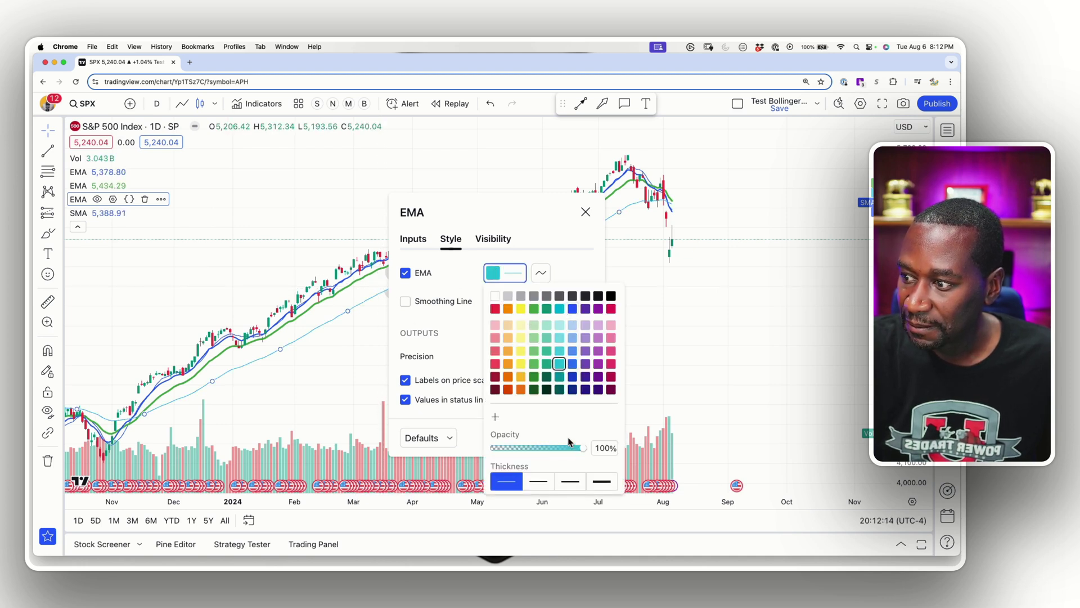
click(470, 394)
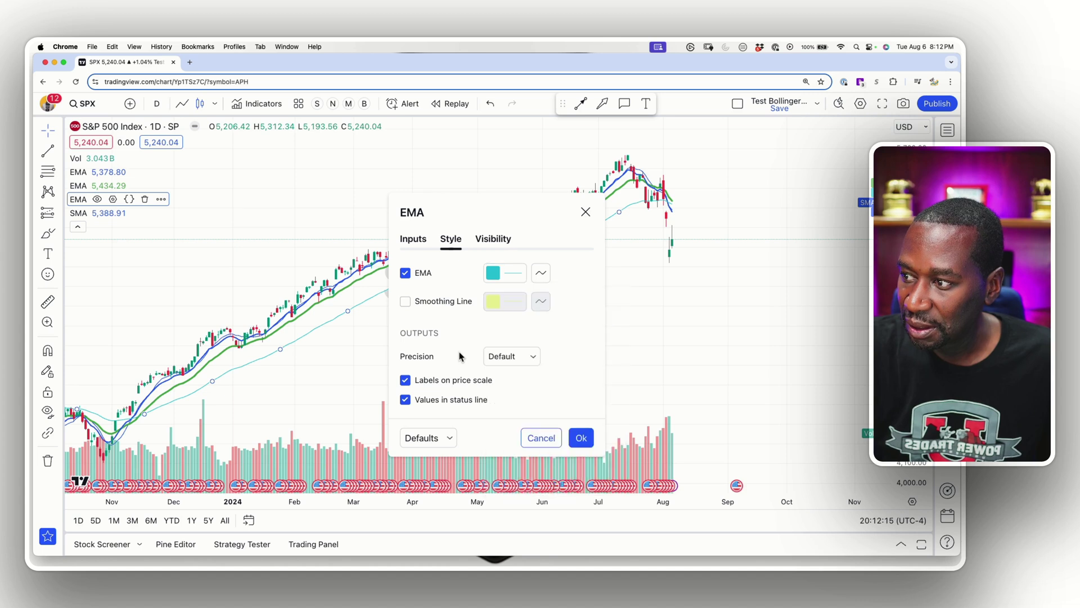
Step: Check the third EMA's inputs, set its line to the third thickness option, and close its settings
click(414, 239)
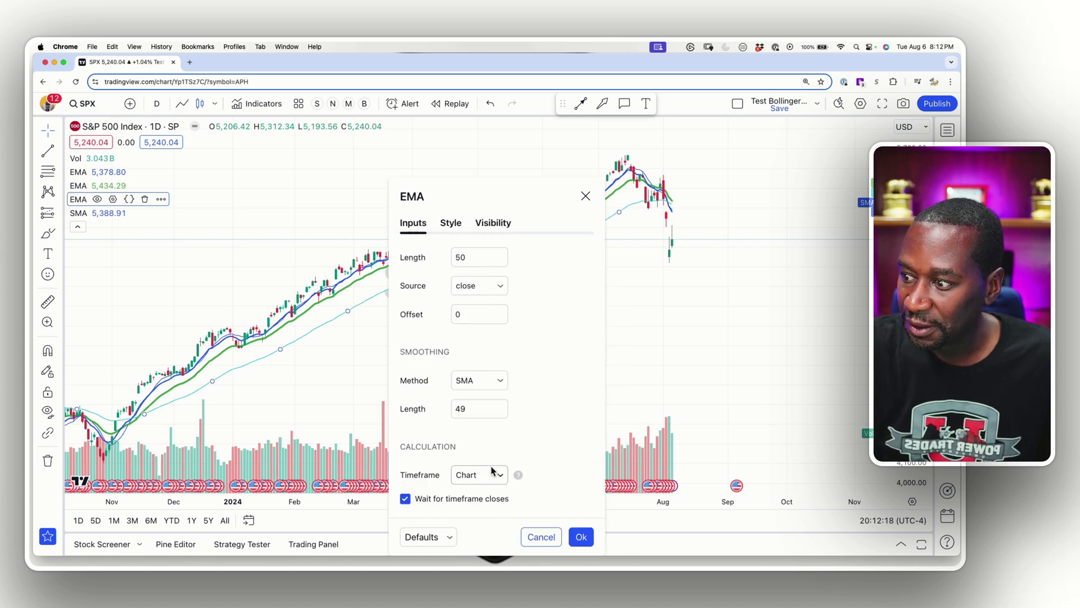
click(451, 224)
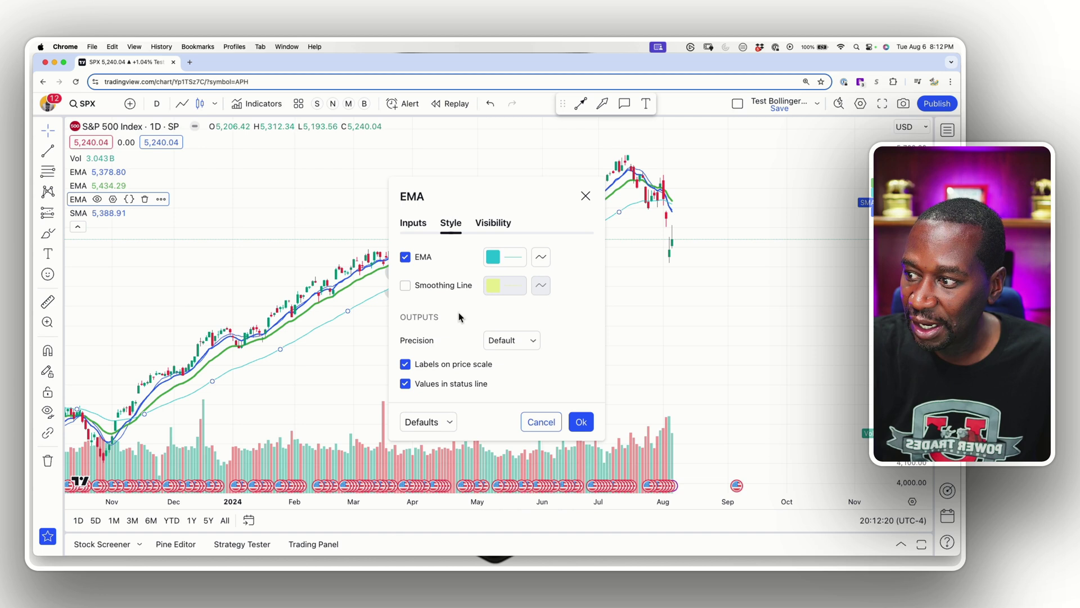
click(512, 259)
click(570, 466)
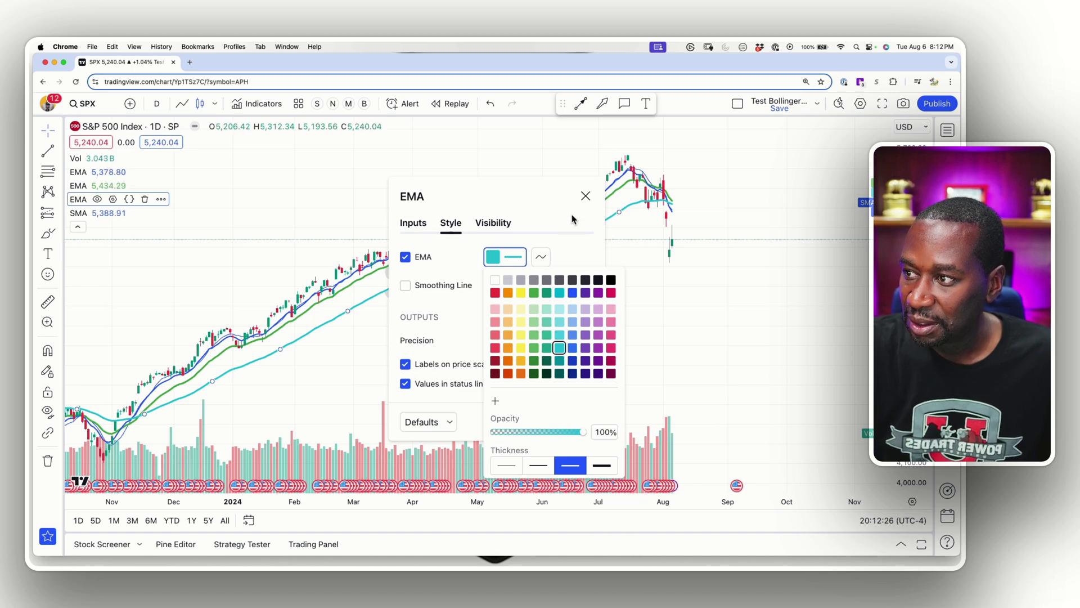
click(586, 196)
click(586, 196)
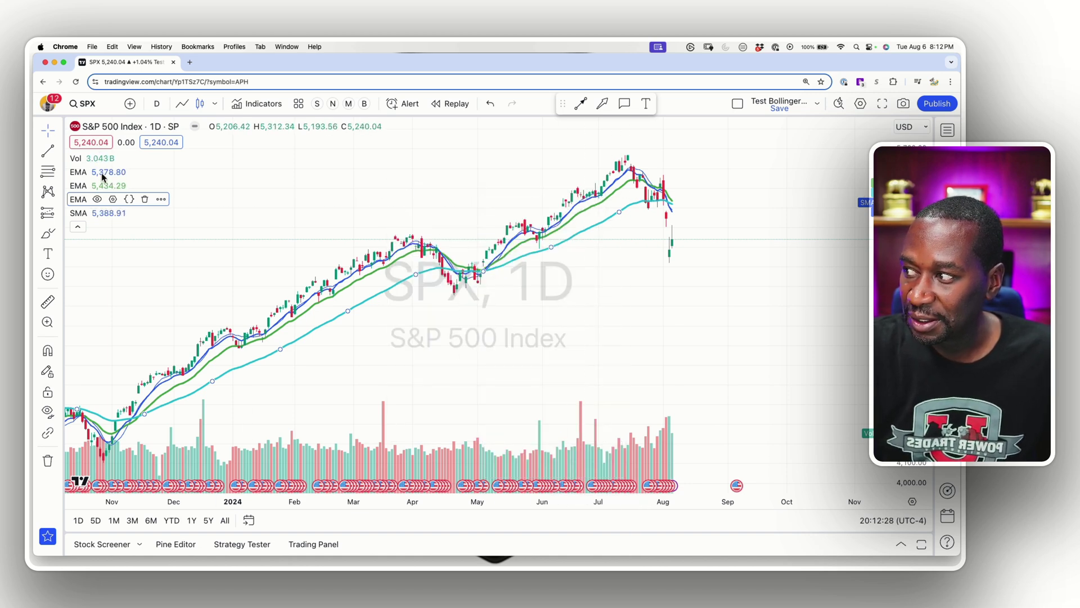
click(186, 225)
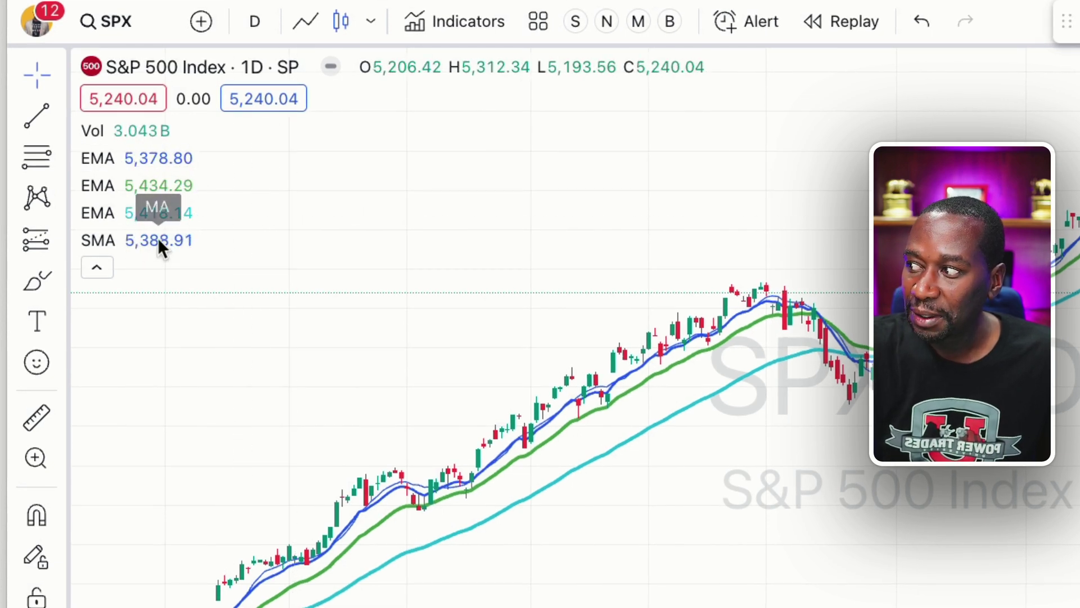
Step: Set both the SMA's length and its smoothing length to 200
mouse_move(100, 238)
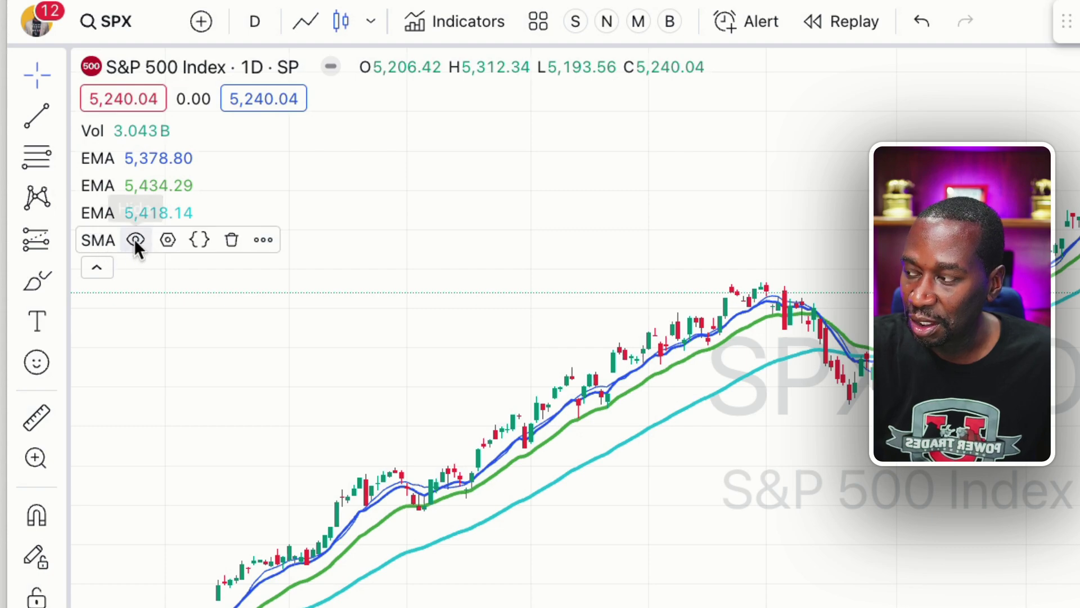
click(167, 239)
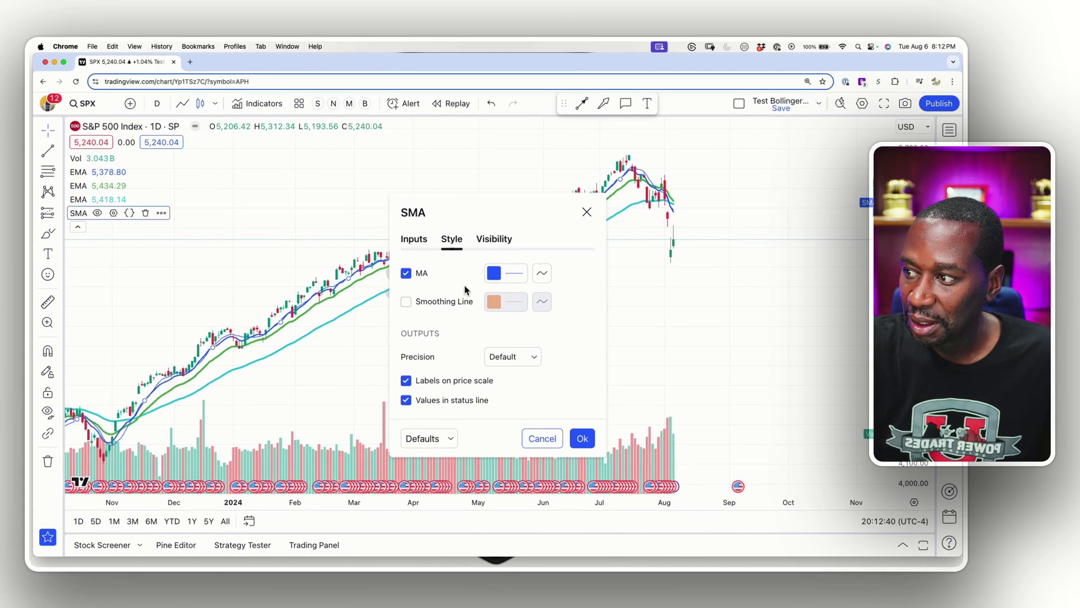
click(414, 240)
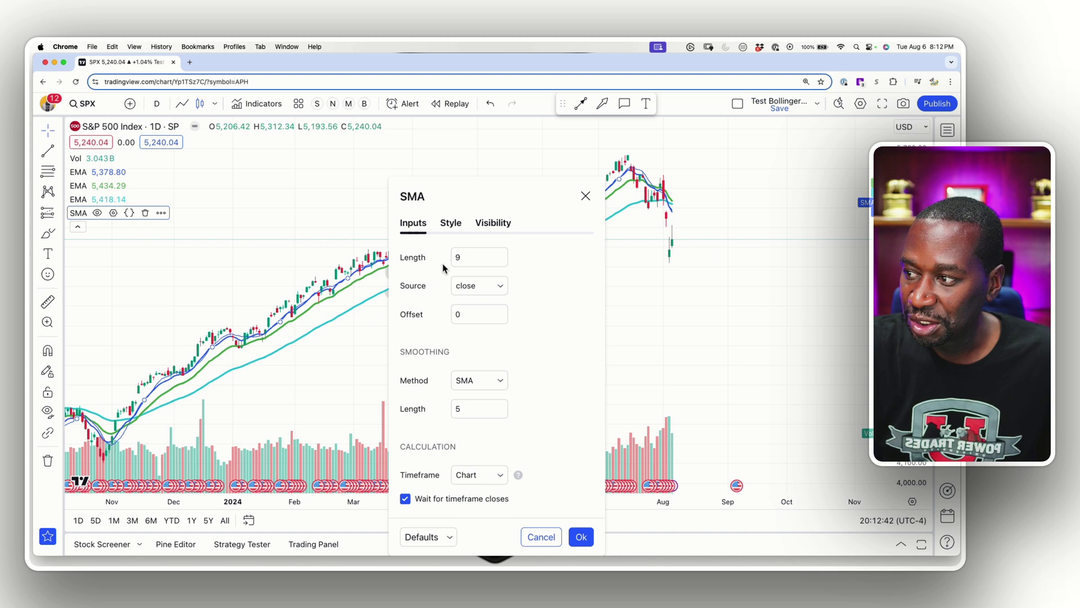
double_click(460, 256)
text(200)
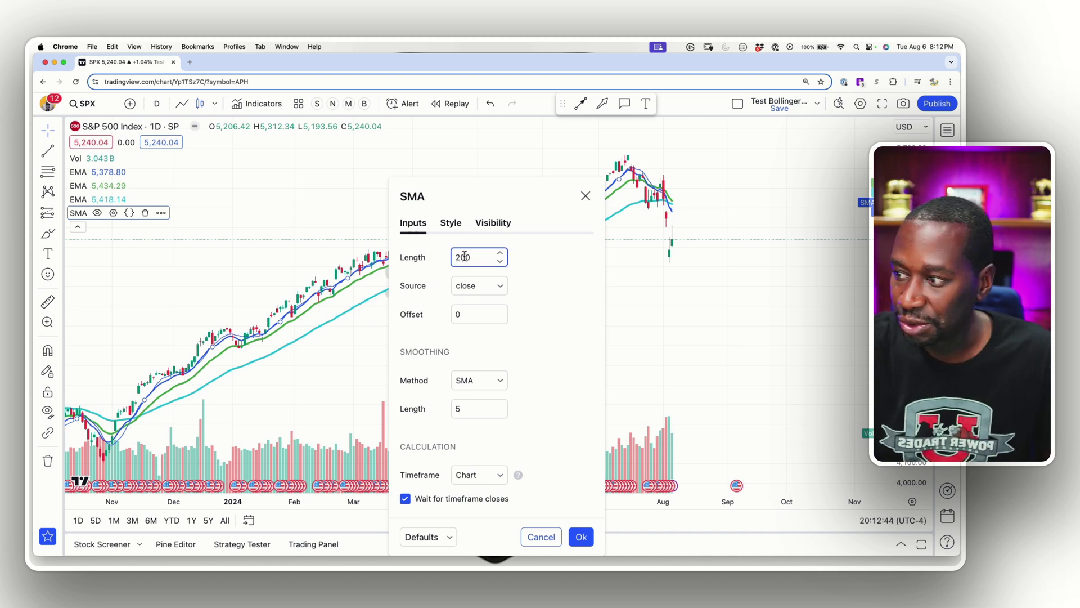
click(550, 283)
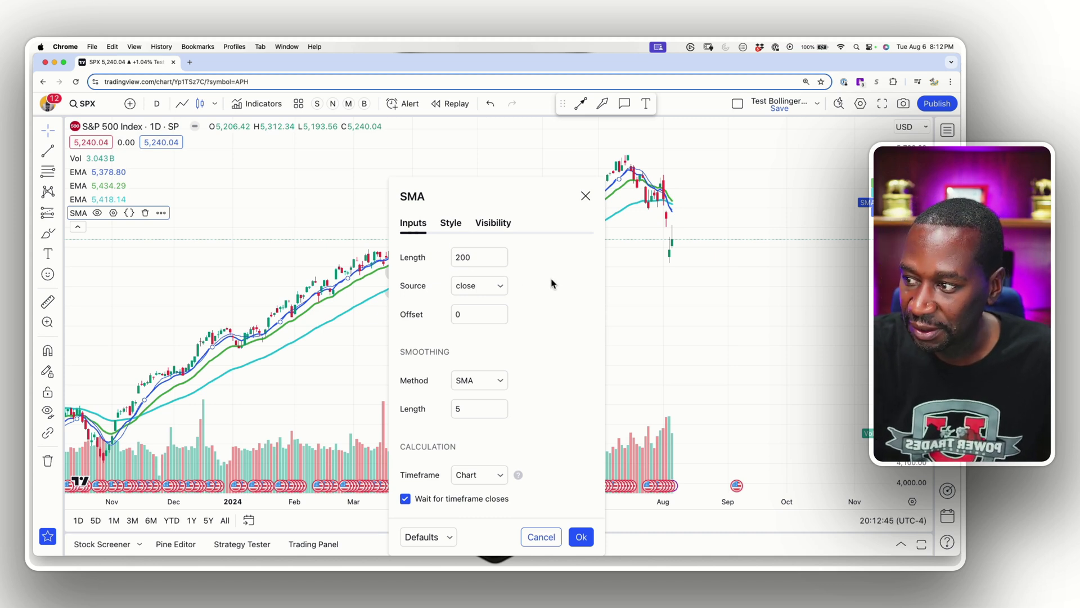
double_click(479, 401)
text(200)
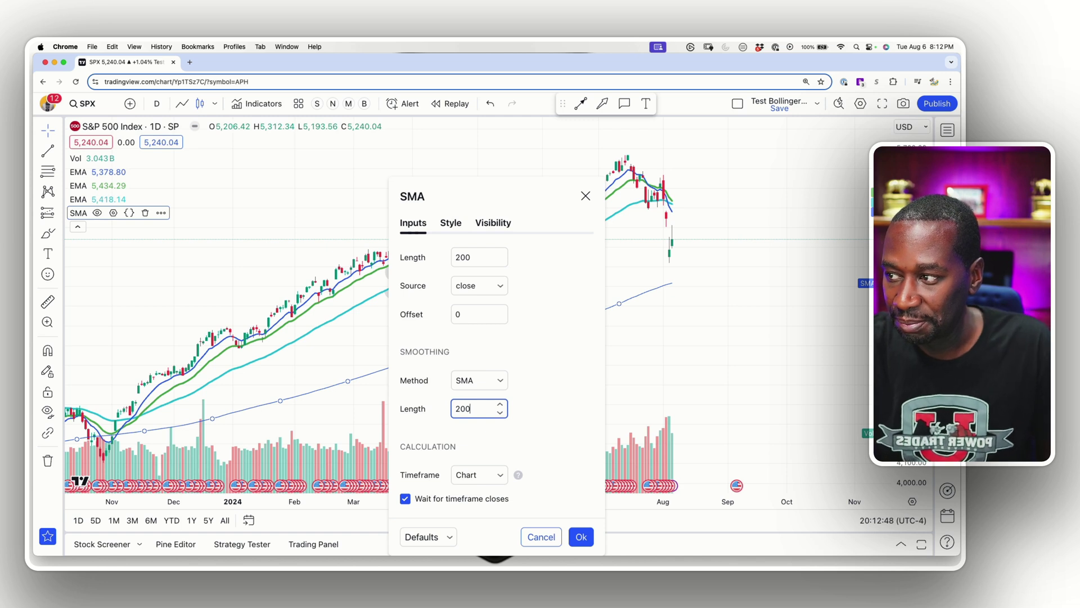
Step: Color the SMA's MA line red with the third thickness option and apply the settings
click(450, 236)
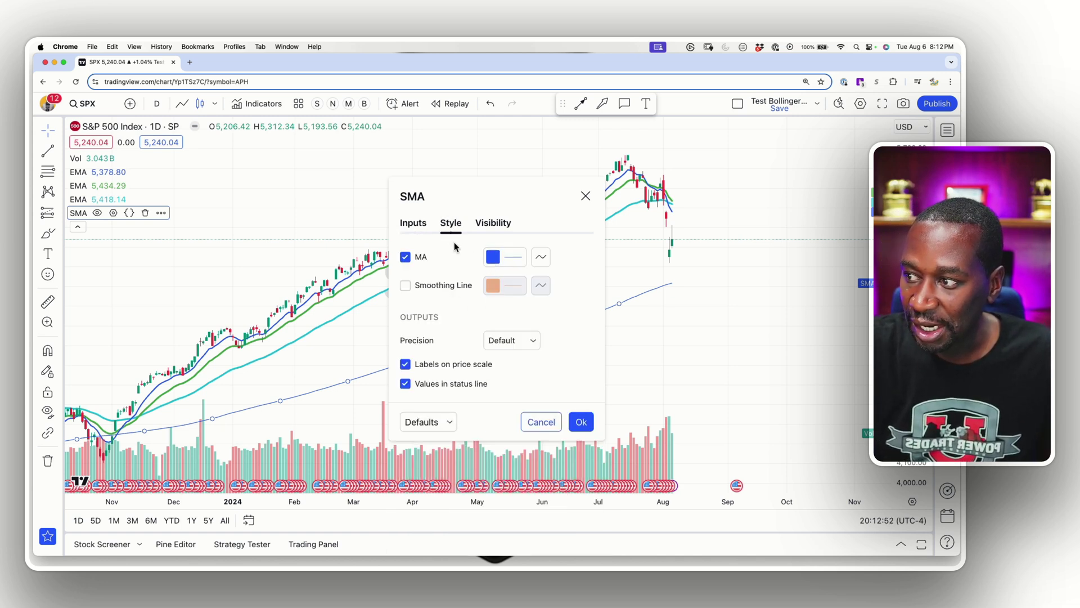
click(504, 263)
click(496, 294)
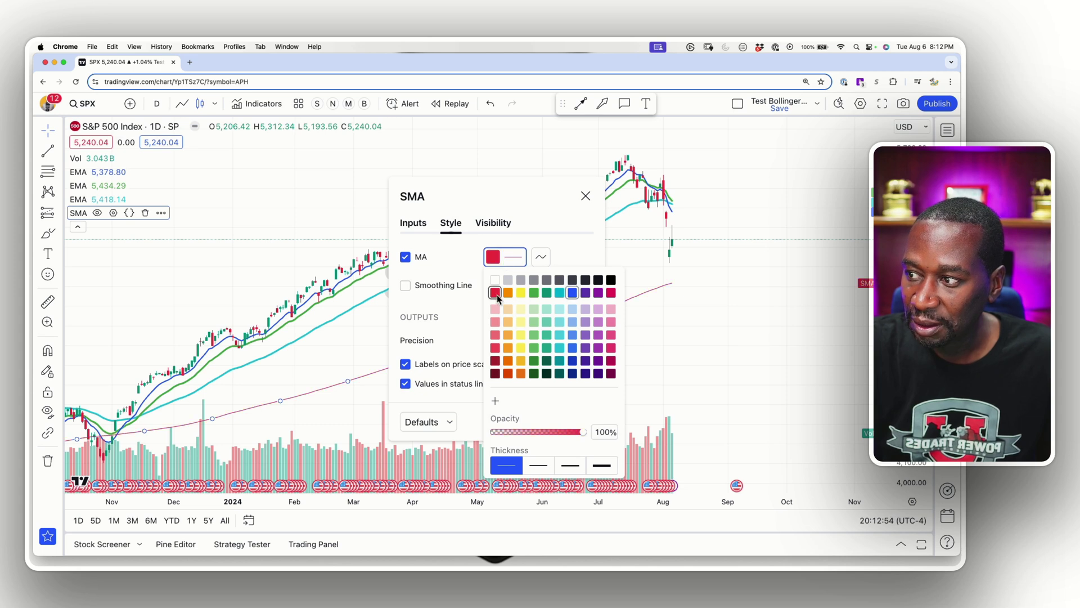
click(569, 465)
click(474, 323)
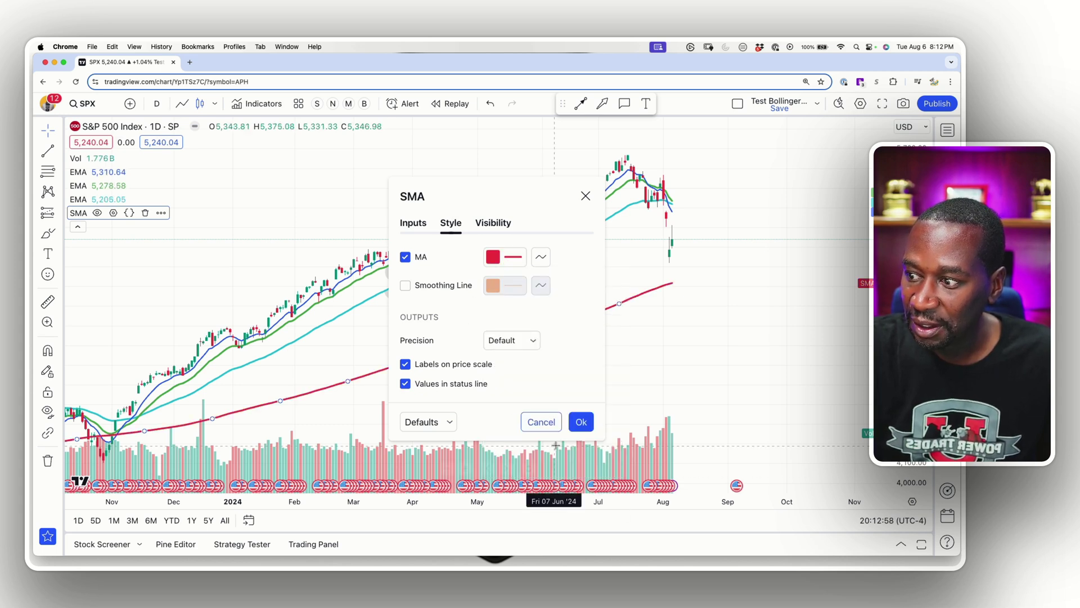
click(580, 422)
scroll(671, 319, up, 3)
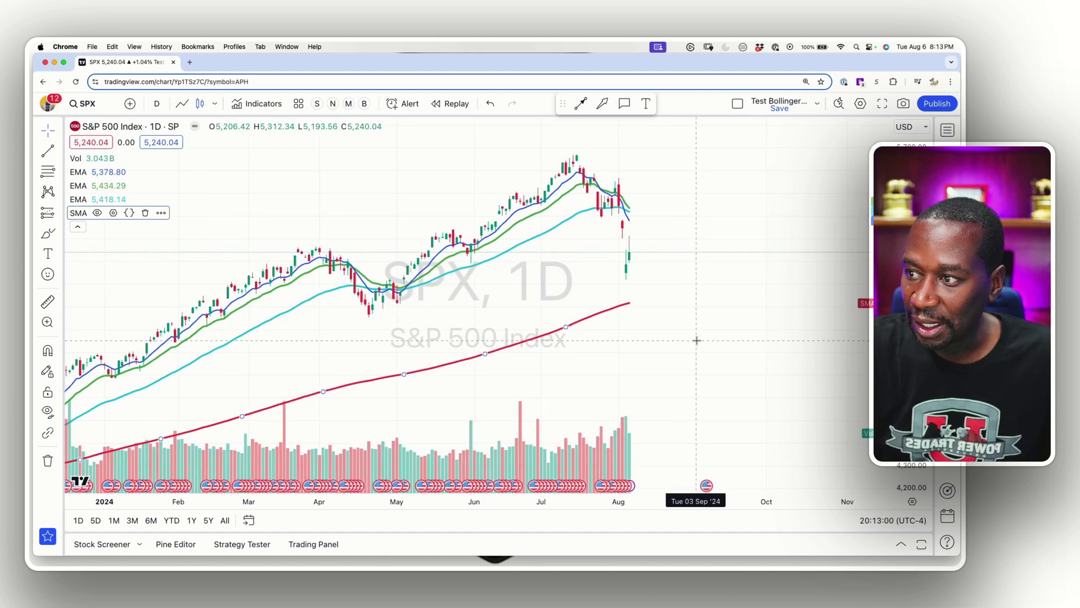
drag(680, 239, 834, 244)
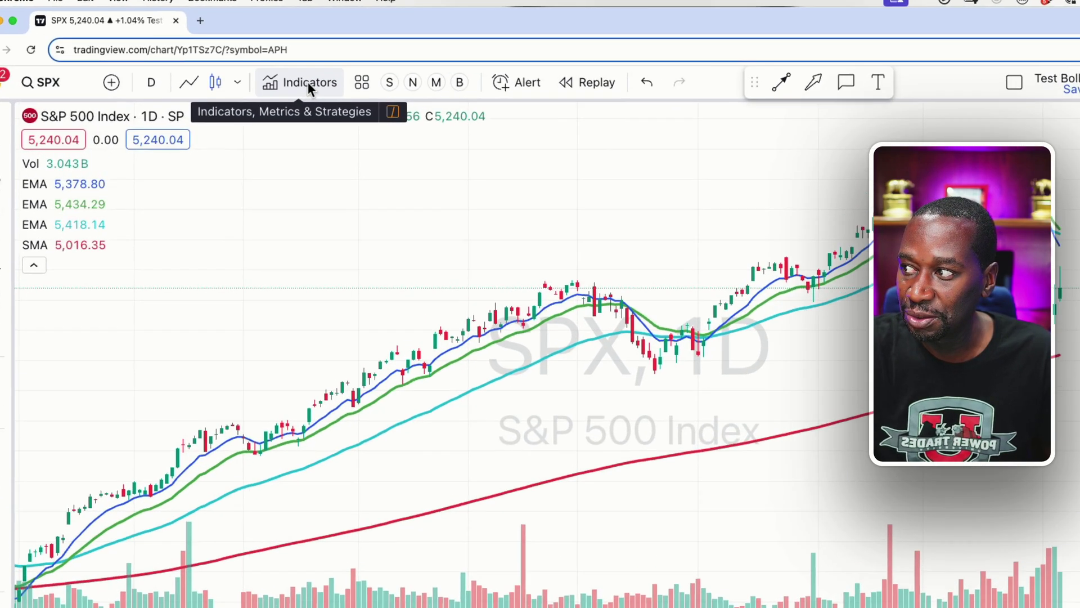
Step: Save the chart's current indicators as an indicator template named Test Moving Average, without remembering symbol or interval
click(319, 76)
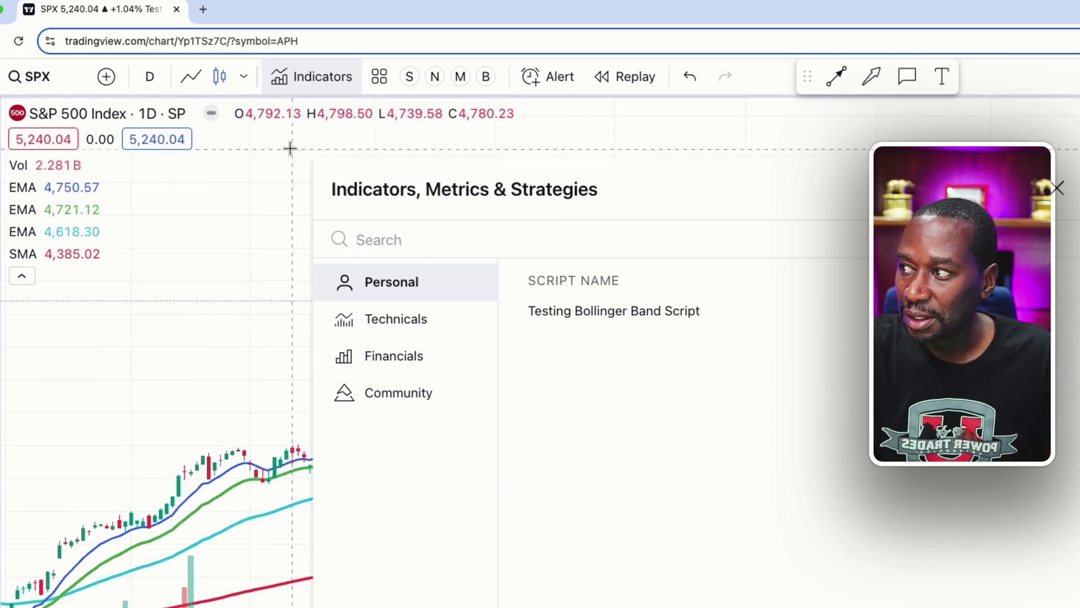
key(Escape)
click(379, 76)
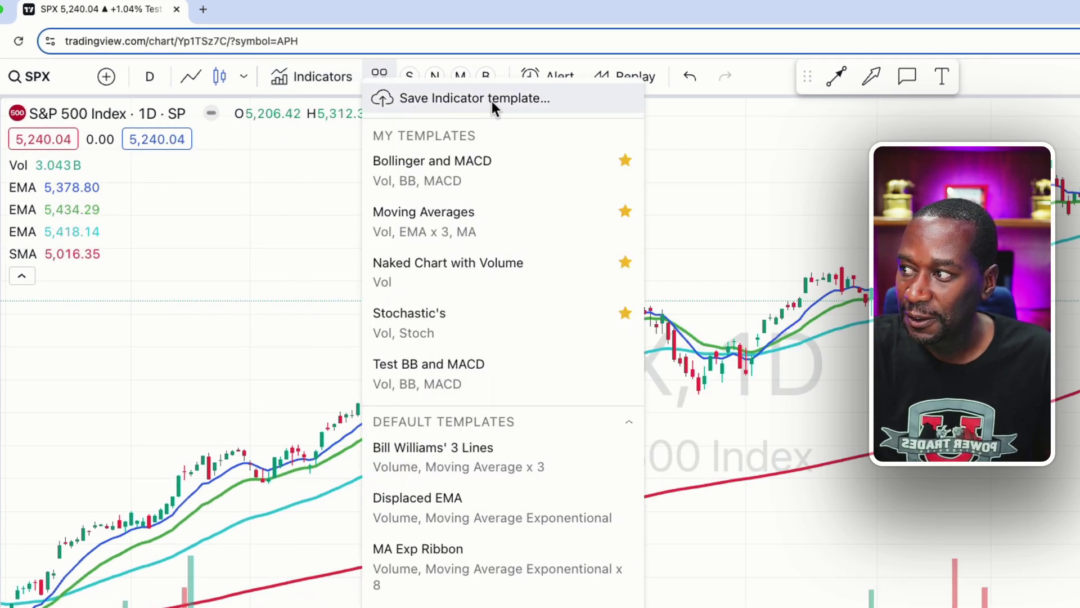
click(492, 102)
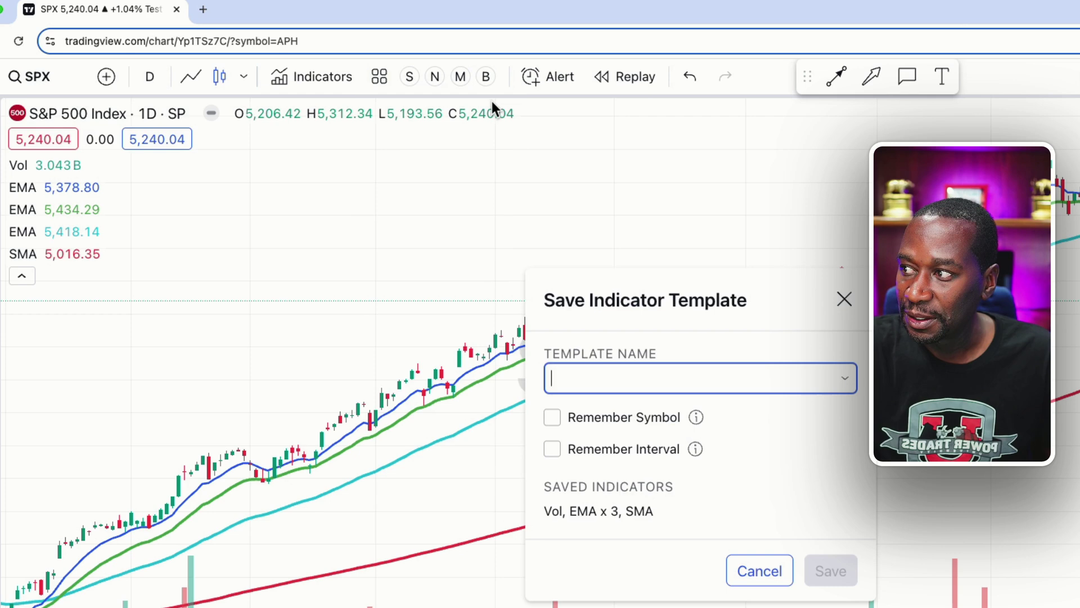
text(Test Moving Av)
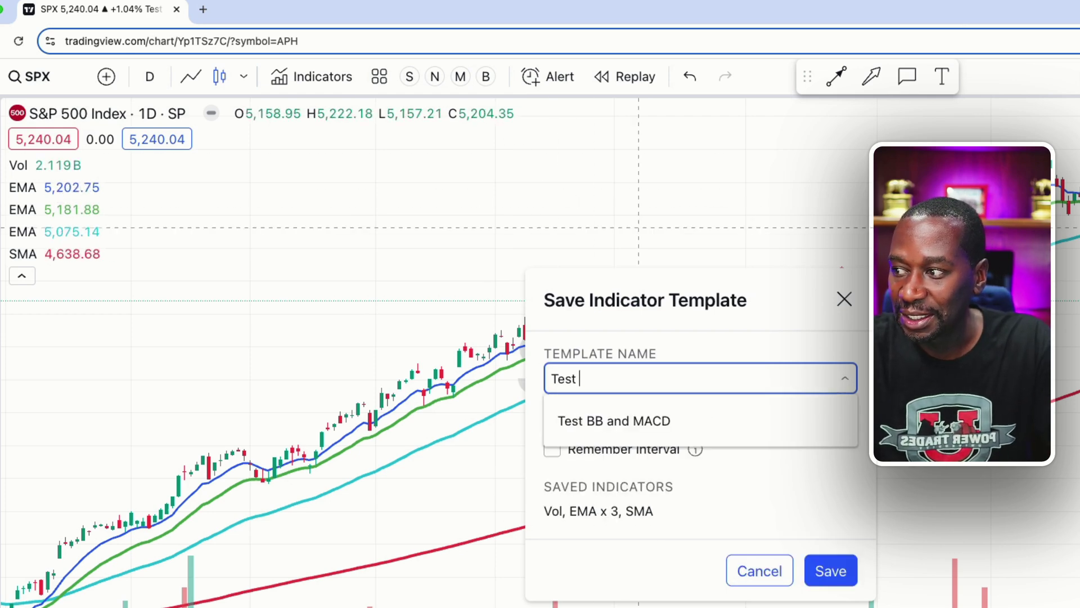
text(erage)
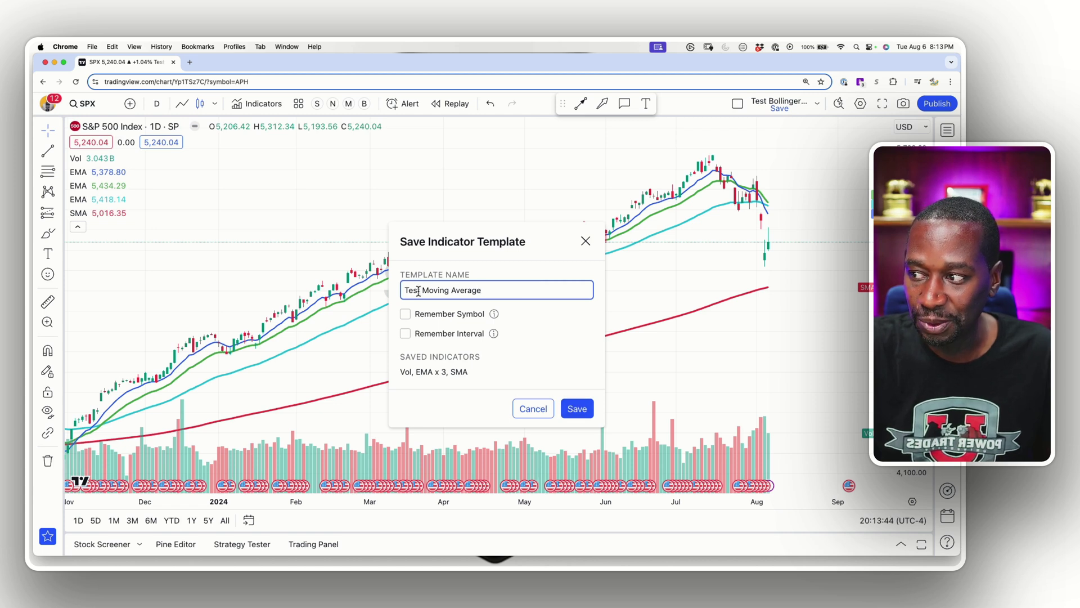
click(576, 407)
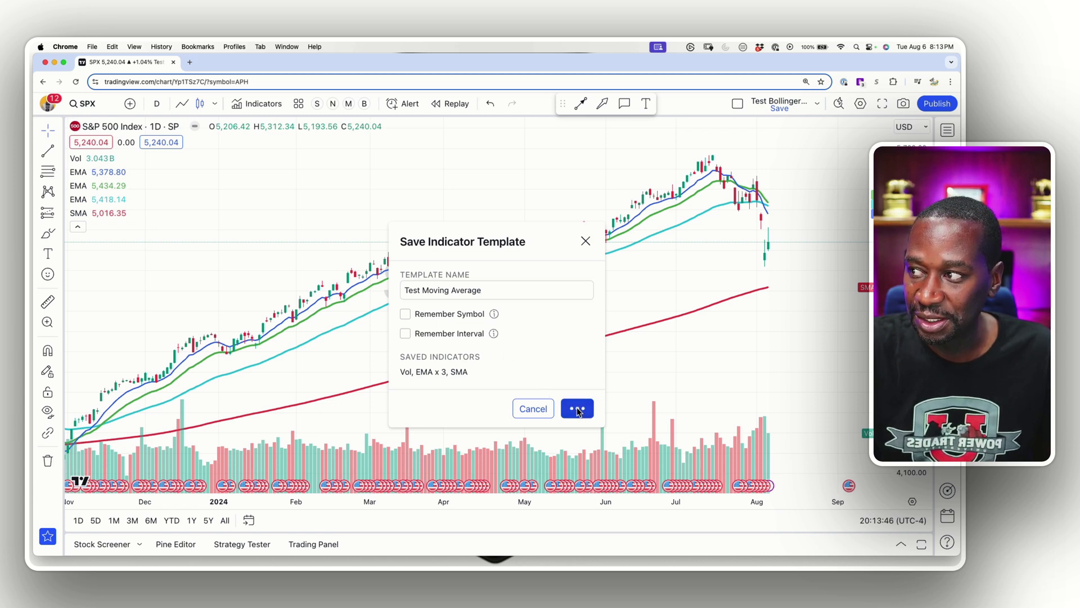
Step: Compare the Moving Averages template with the Test Moving Average template by applying each to the SPX chart in turn
click(349, 105)
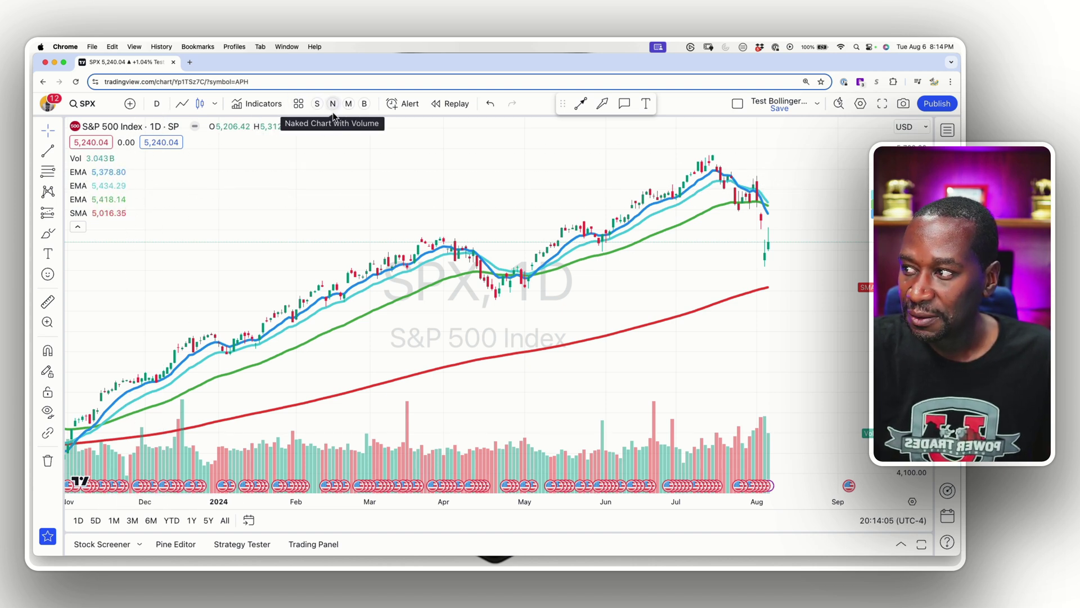
click(266, 105)
click(298, 105)
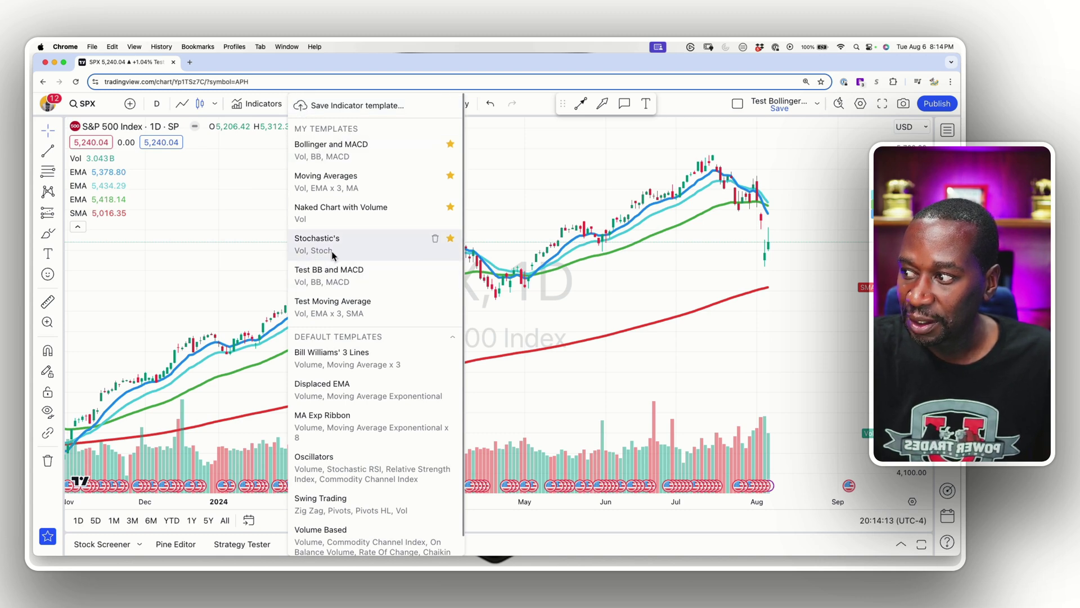
click(343, 307)
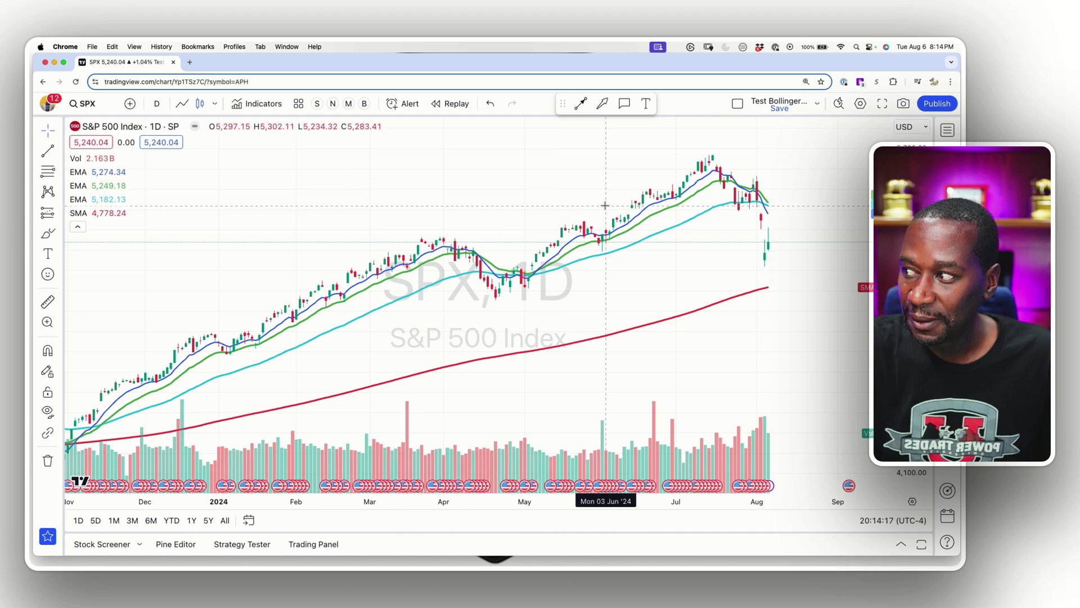
scroll(760, 252, up, 5)
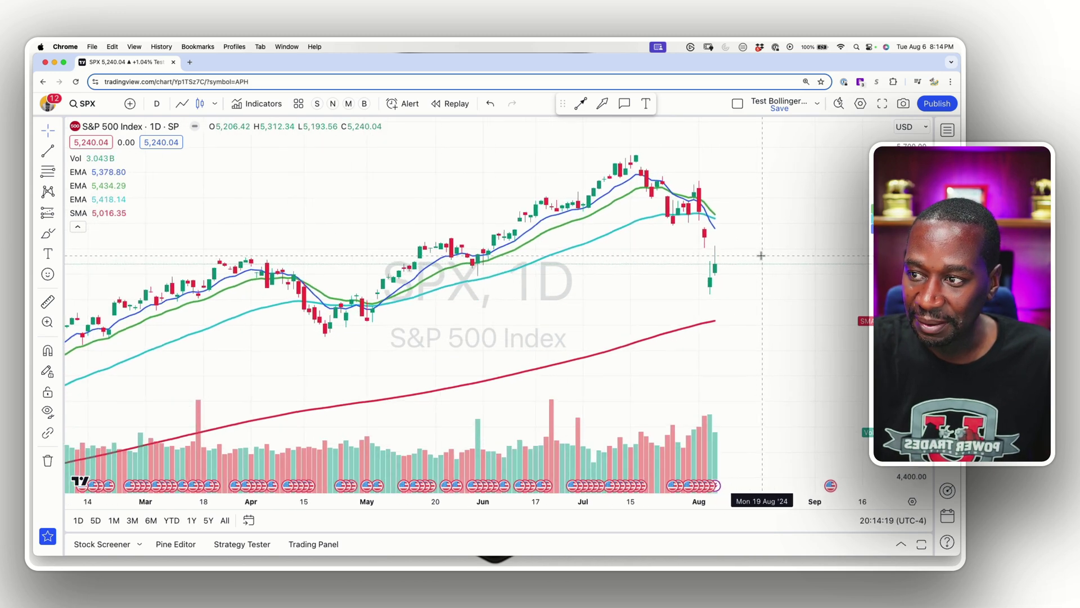
scroll(764, 255, up, 1)
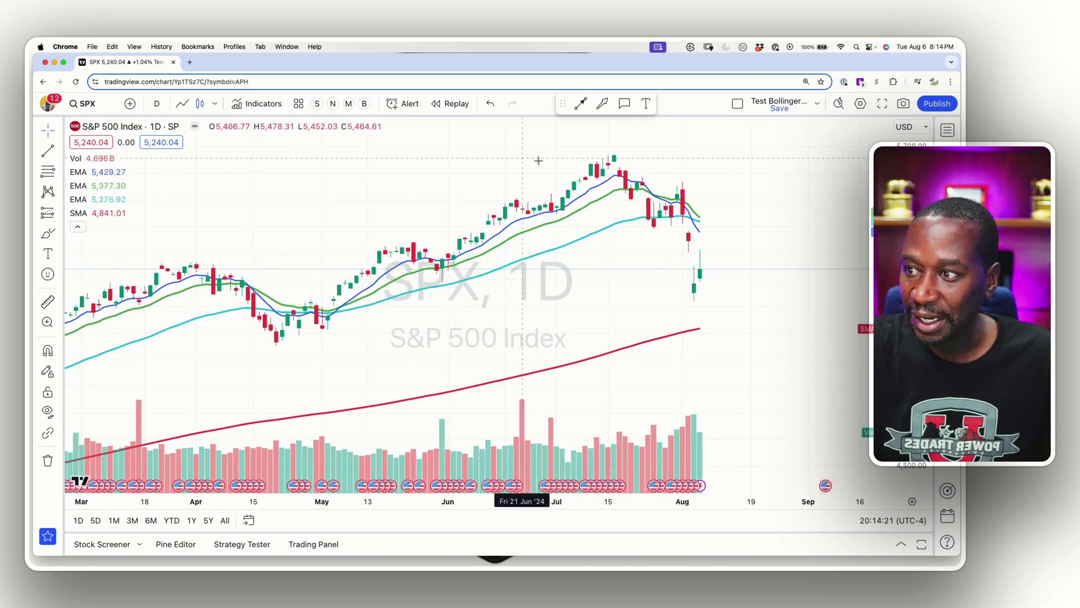
Step: Mark the Test BB and MACD indicator template as a favorite
click(298, 103)
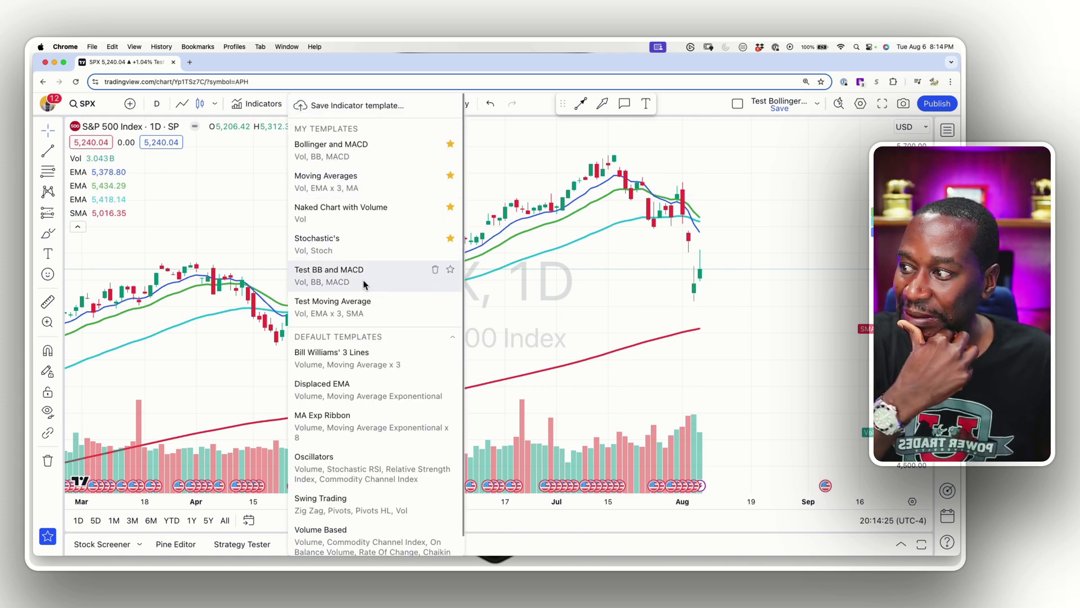
click(450, 270)
click(556, 193)
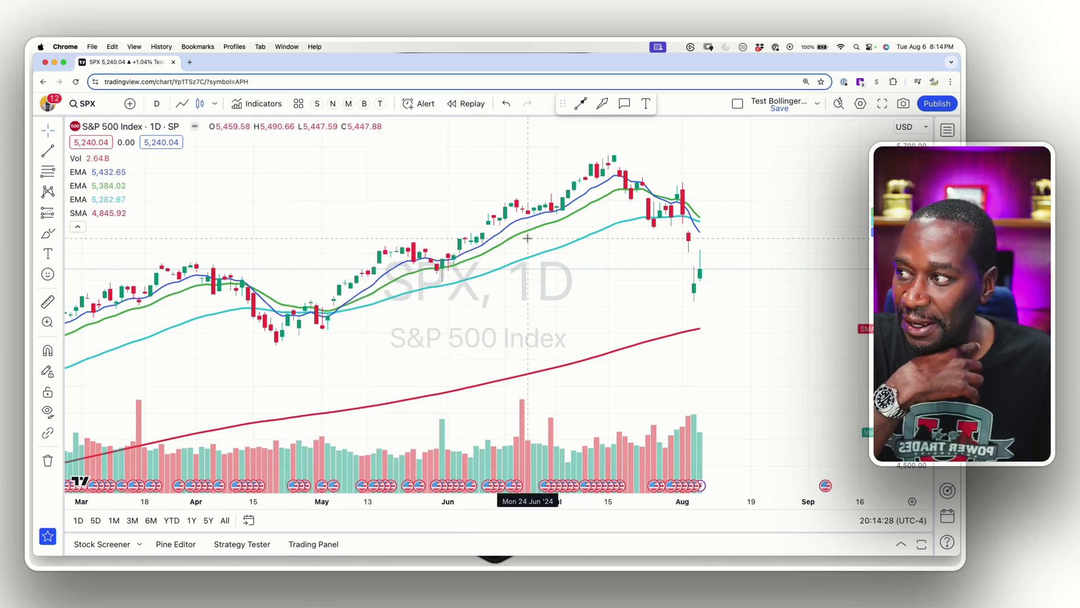
Step: Try out the favorite templates on the chart: Bollinger and MACD, Moving Averages, and Test BB and MACD
click(364, 106)
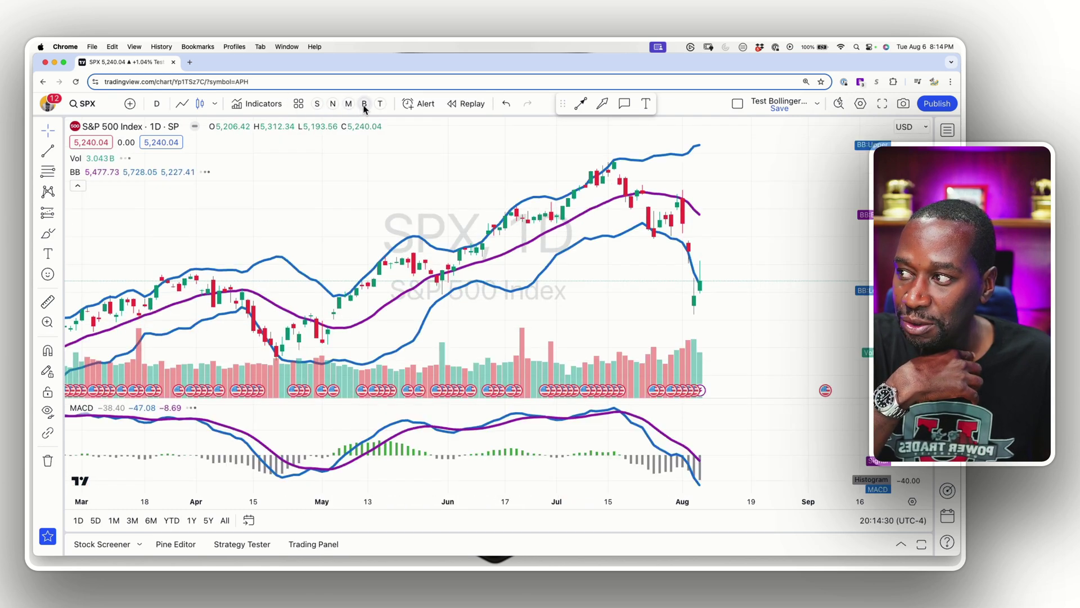
click(349, 105)
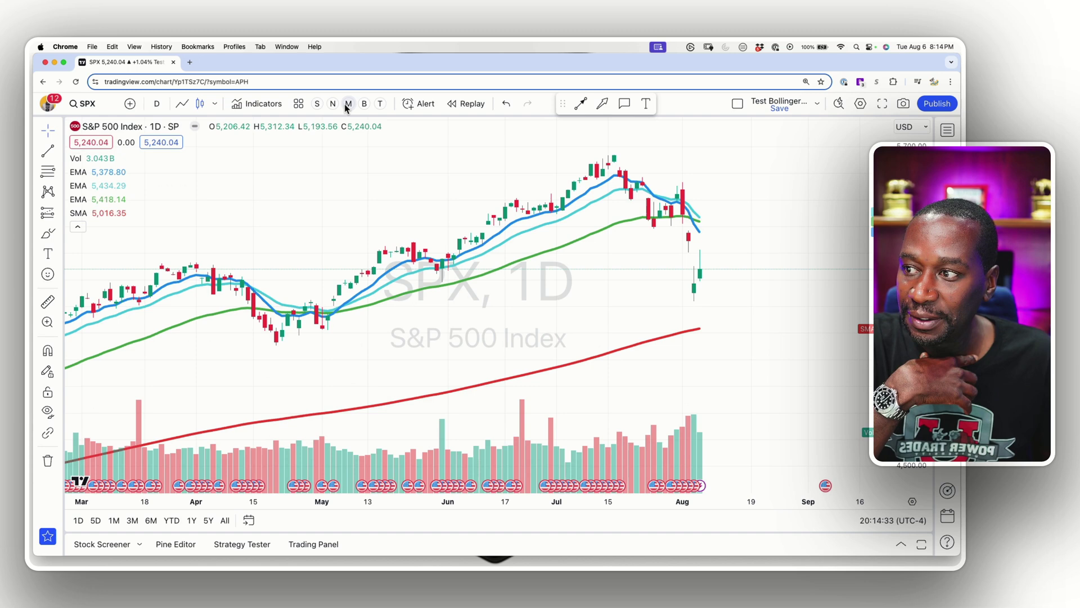
click(381, 105)
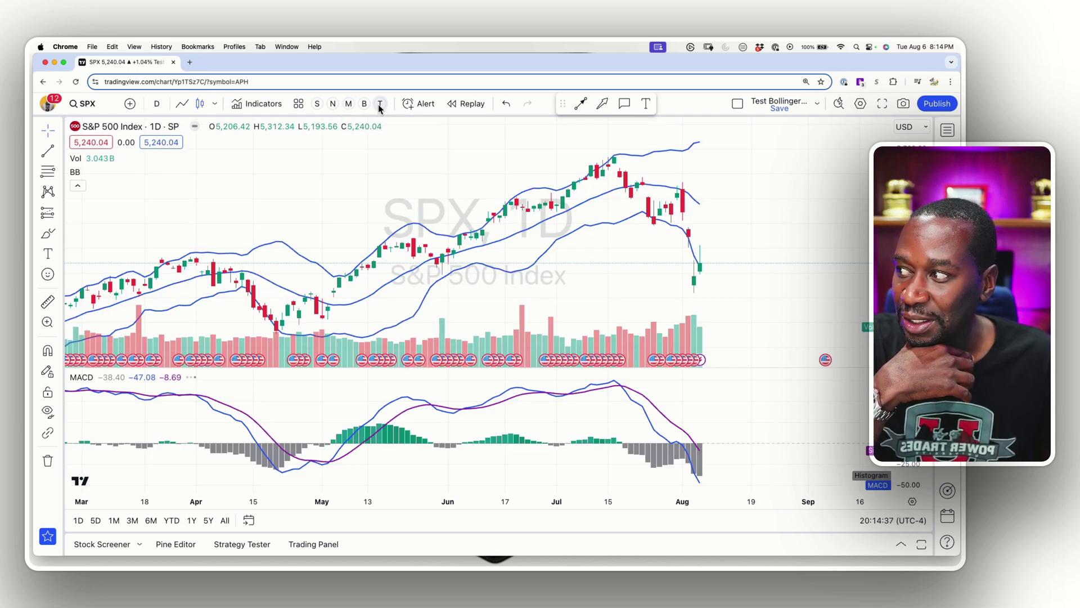
click(381, 105)
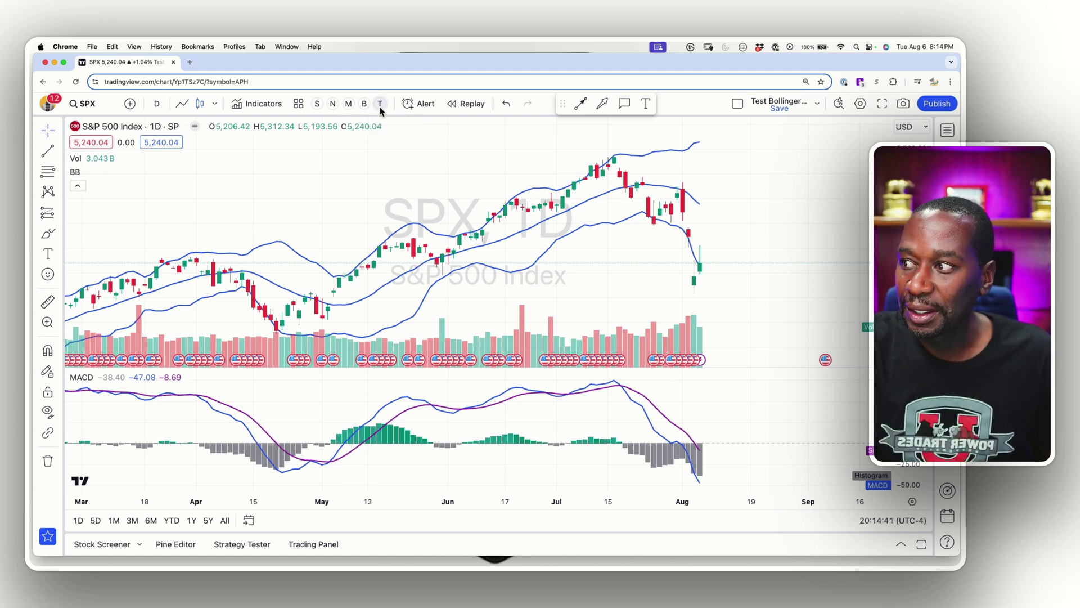
Step: Unfavorite the Test BB and MACD template, mark Test Moving Average as a favorite instead, and apply it to the chart
click(298, 103)
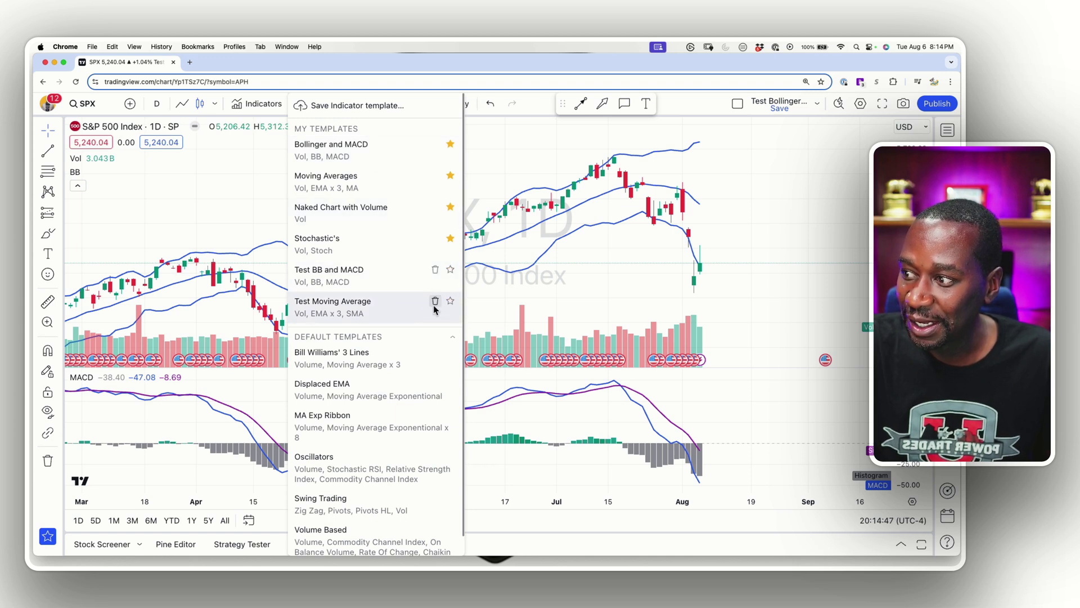
click(450, 301)
click(492, 292)
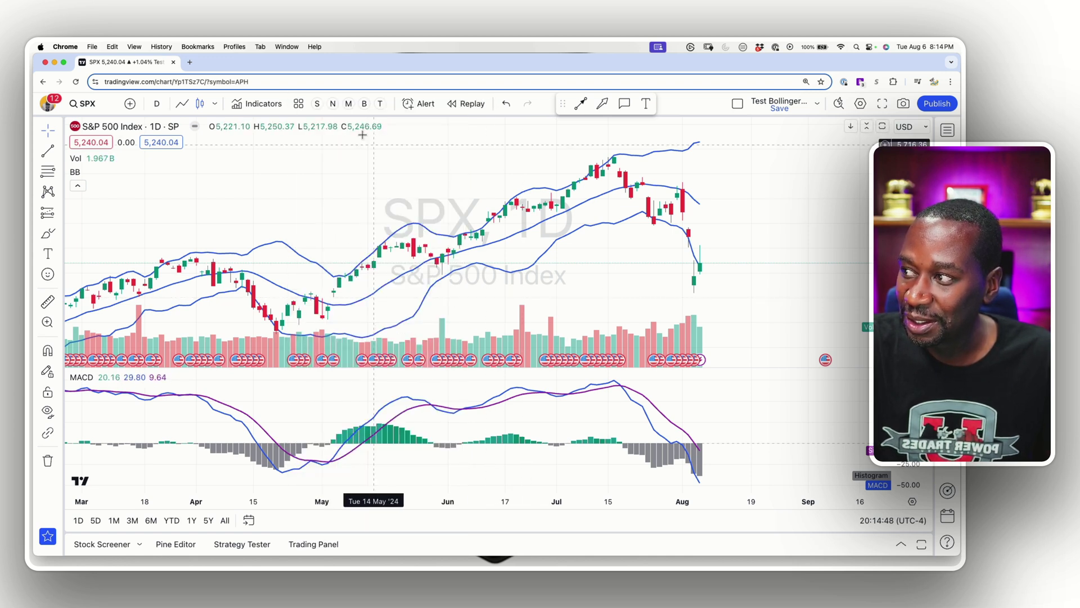
click(381, 105)
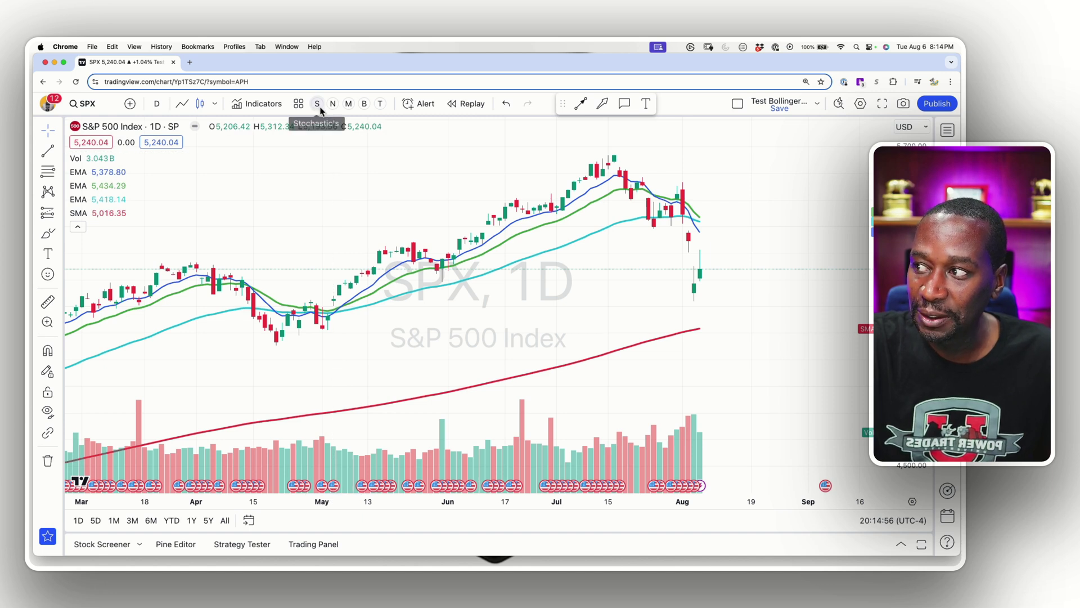
click(381, 110)
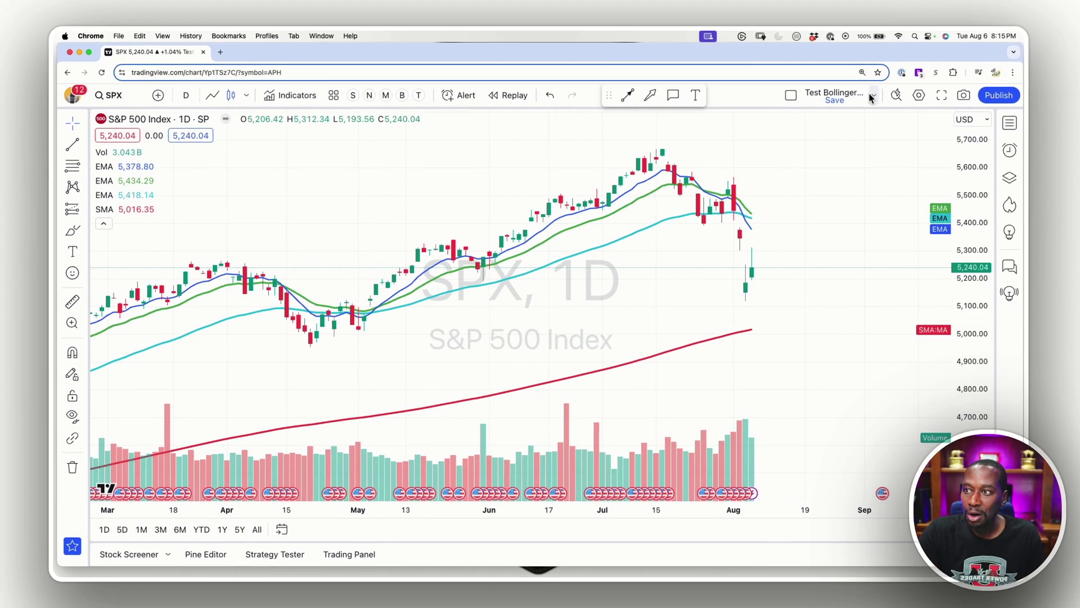
click(817, 104)
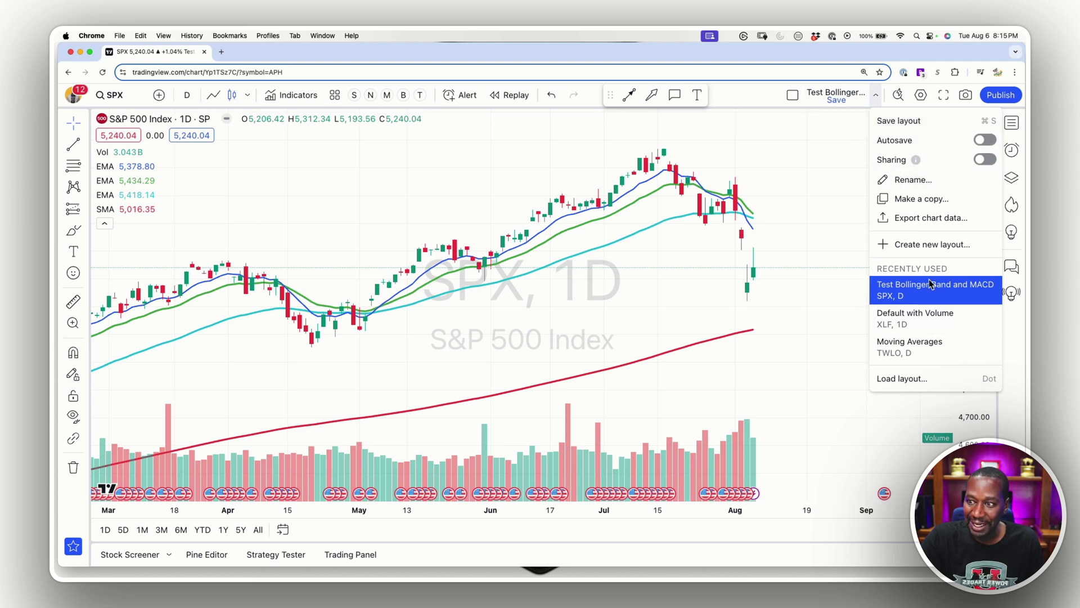
click(813, 260)
scroll(816, 261, down, 5)
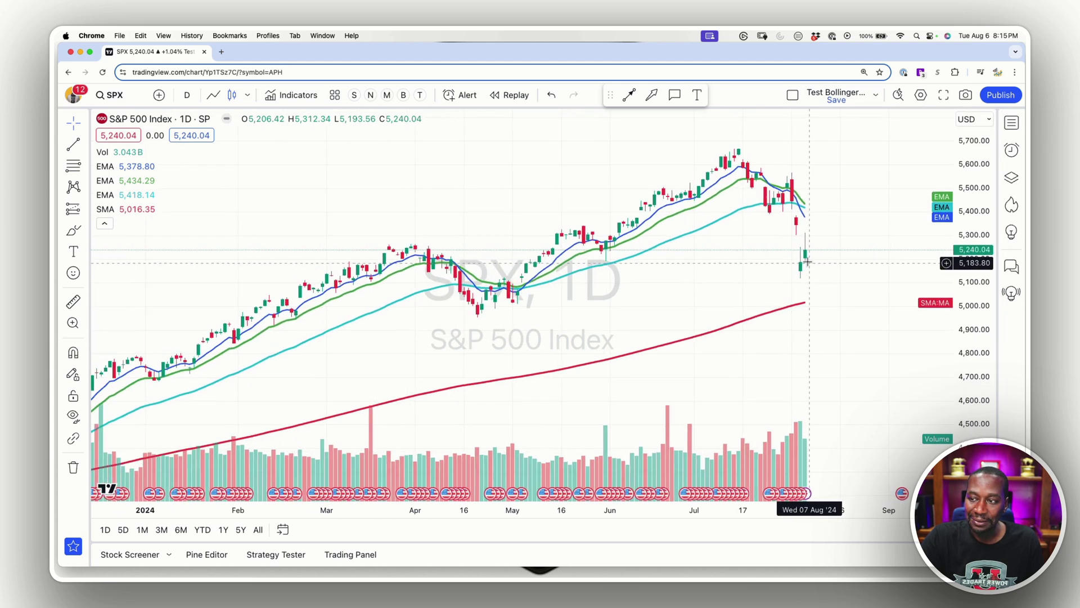
scroll(819, 262, down, 1)
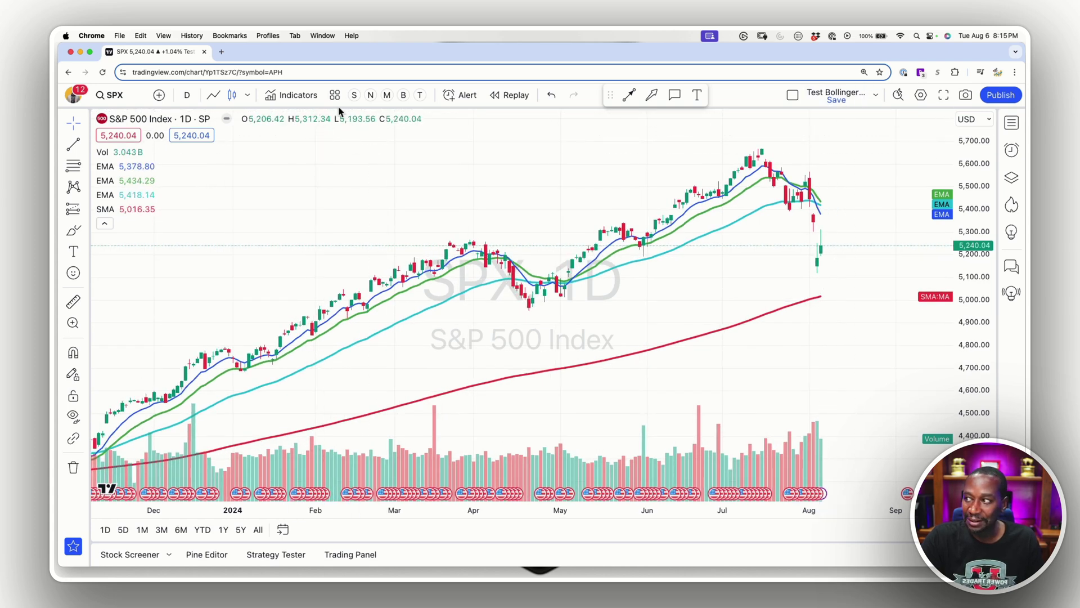
Step: Cycle the SPX chart through the favorite Bollinger and MACD, Moving Averages and Stochastic's templates, ending on Naked Chart with Volume
scroll(597, 242, down, 2)
drag(596, 242, 652, 242)
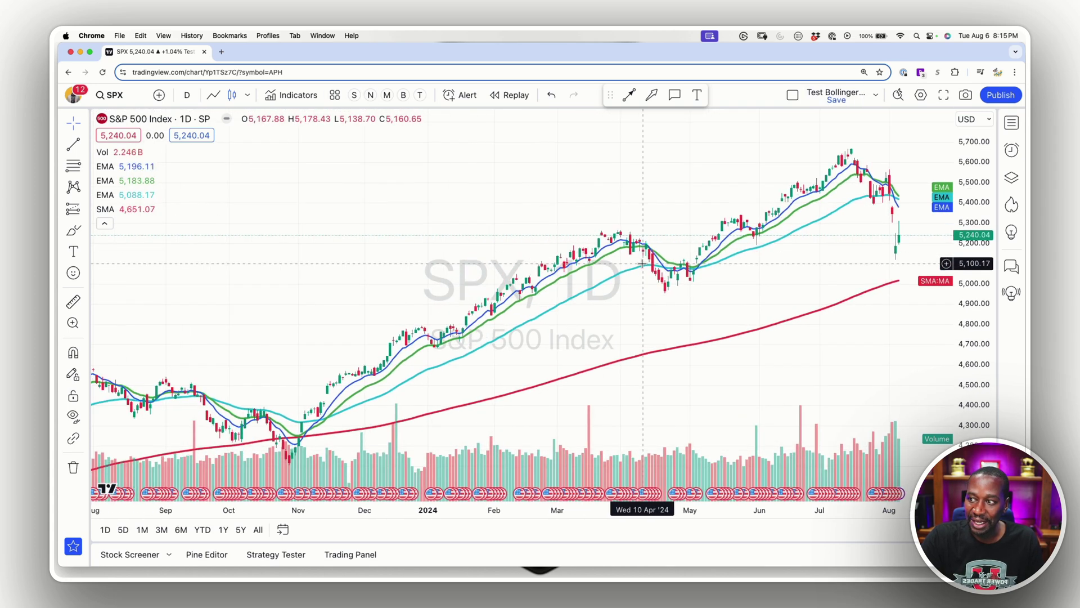
click(387, 96)
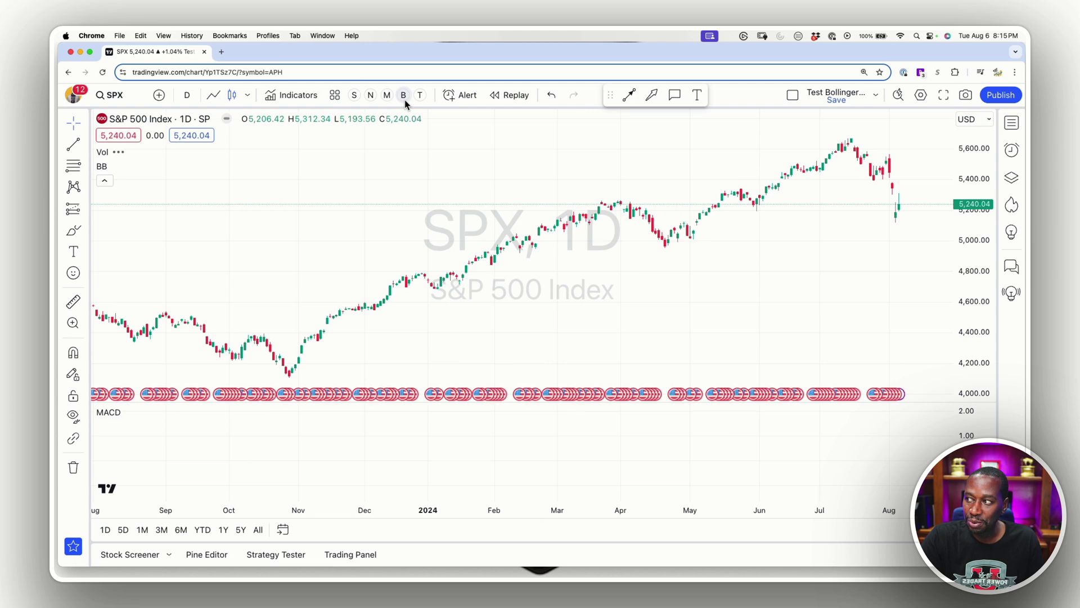
click(387, 97)
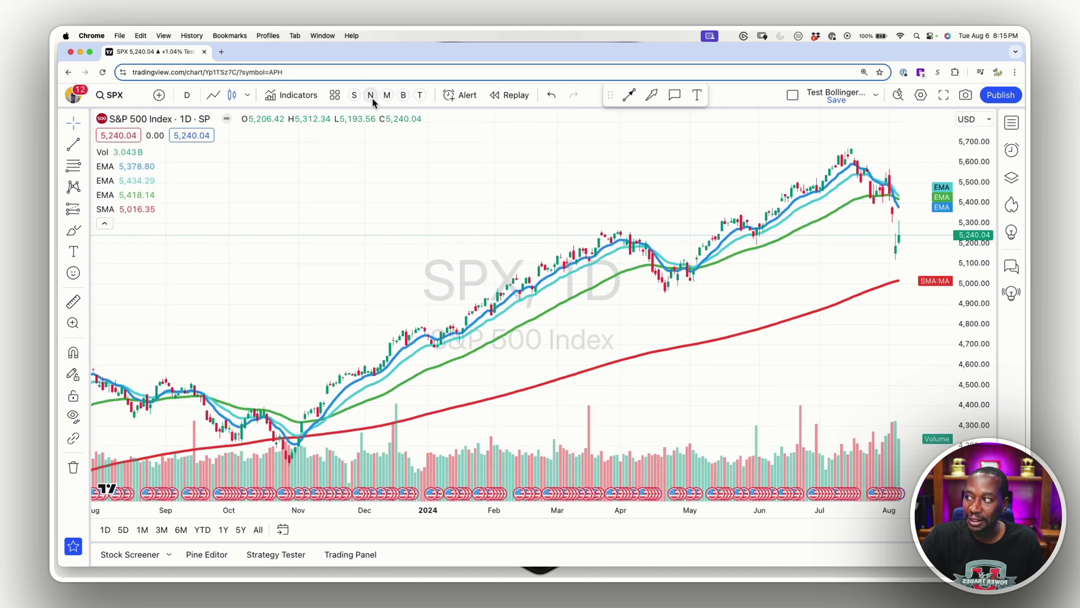
click(370, 97)
click(355, 97)
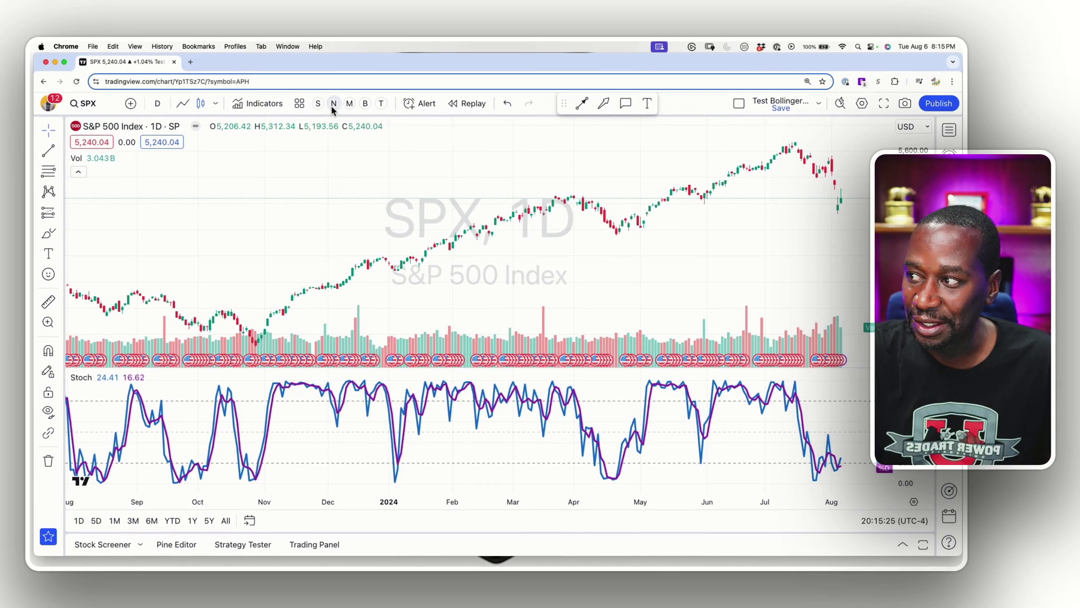
click(370, 96)
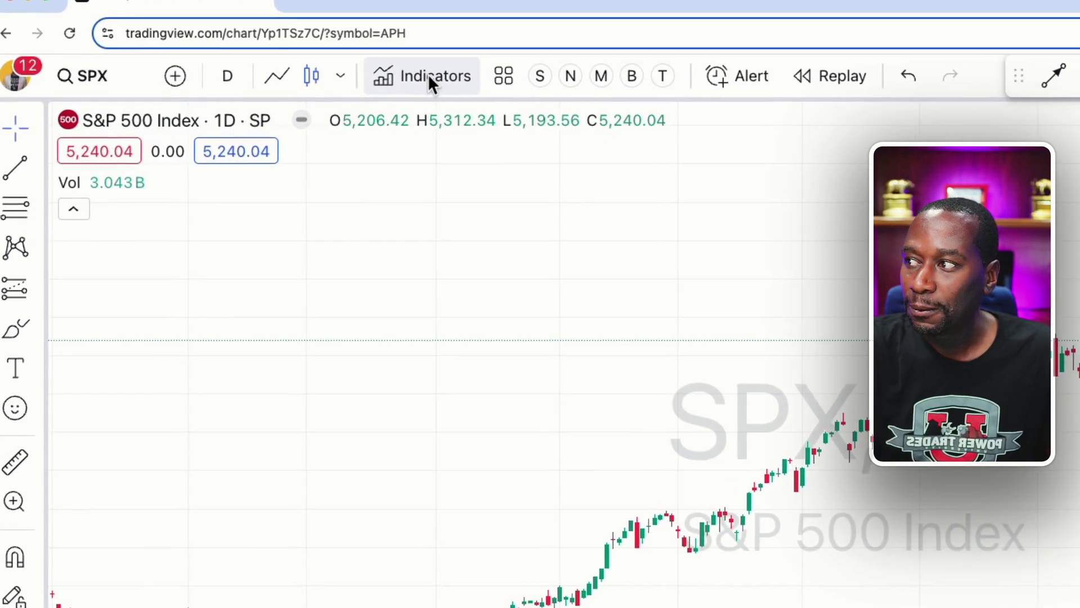
Step: Add the Stochastic indicator to the SPX chart, and hide and show it once
click(260, 102)
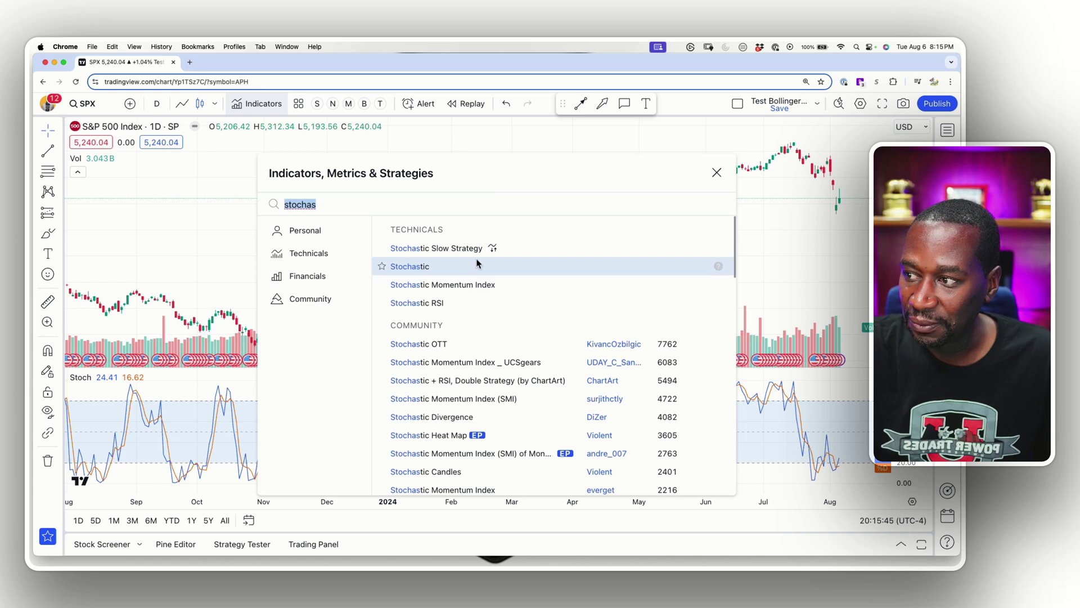
click(716, 172)
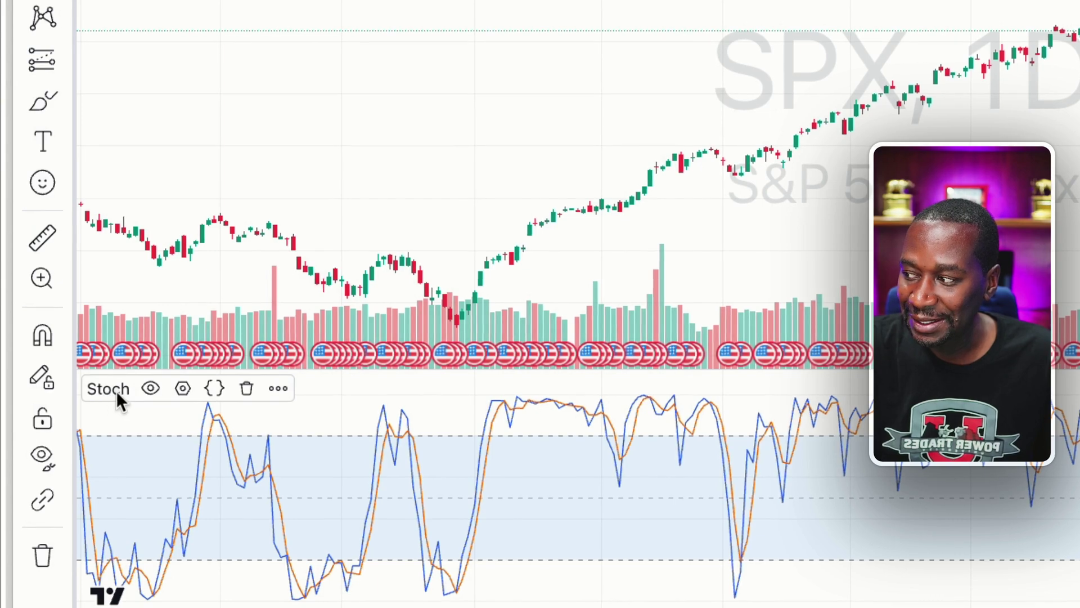
click(143, 389)
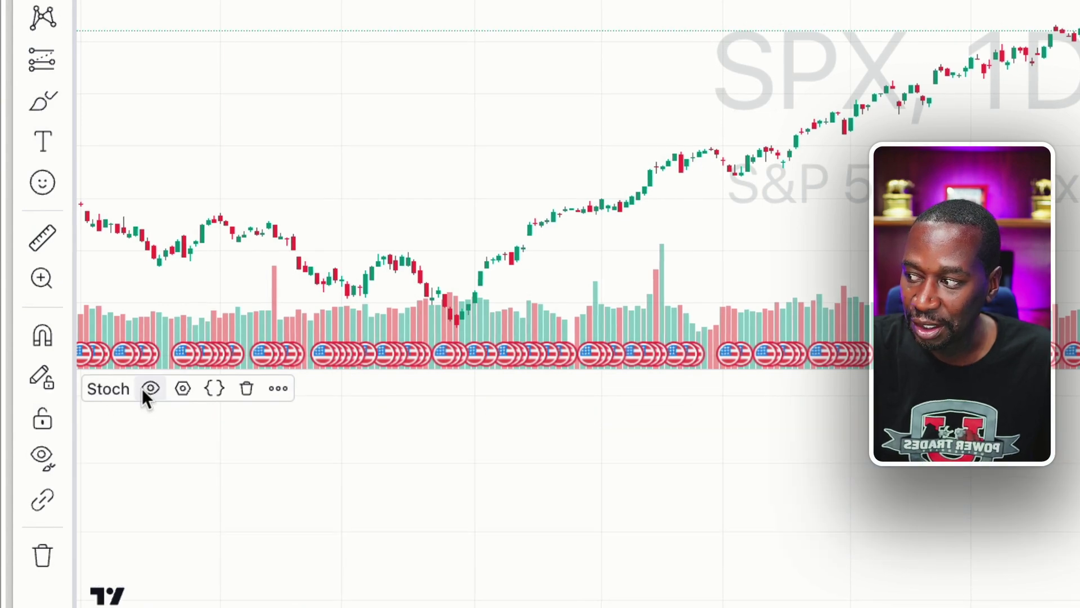
click(143, 388)
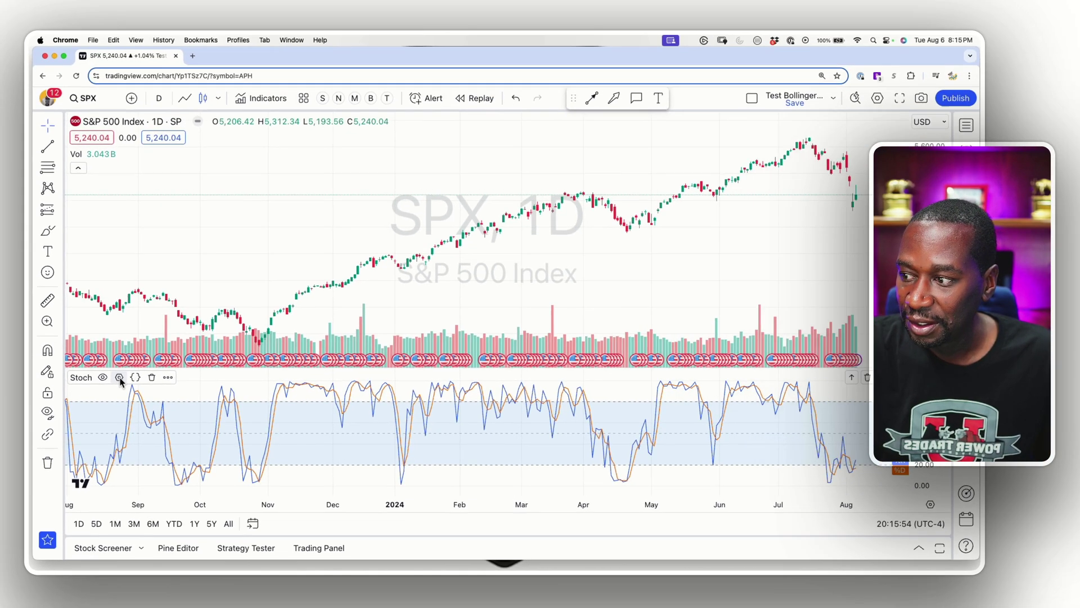
Step: Turn off the background and the middle band in the Stochastic indicator's style settings
click(136, 380)
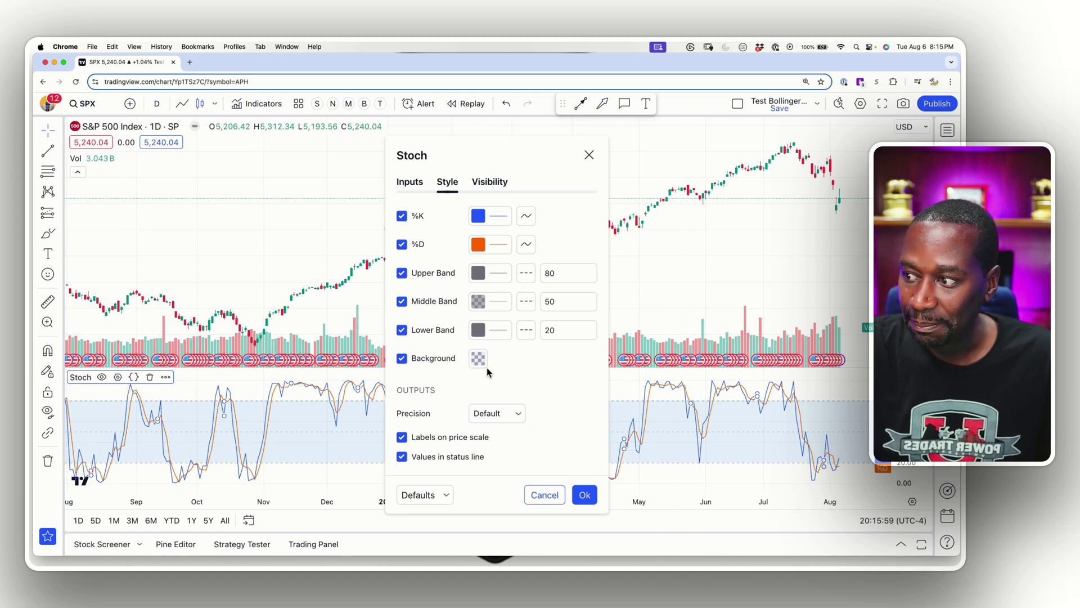
click(403, 359)
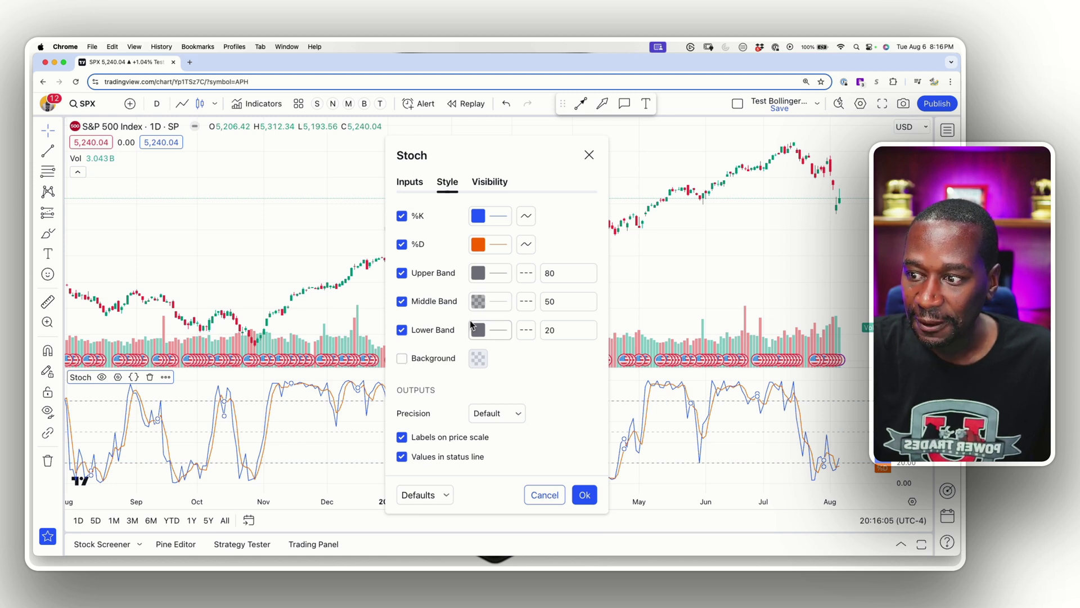
click(402, 302)
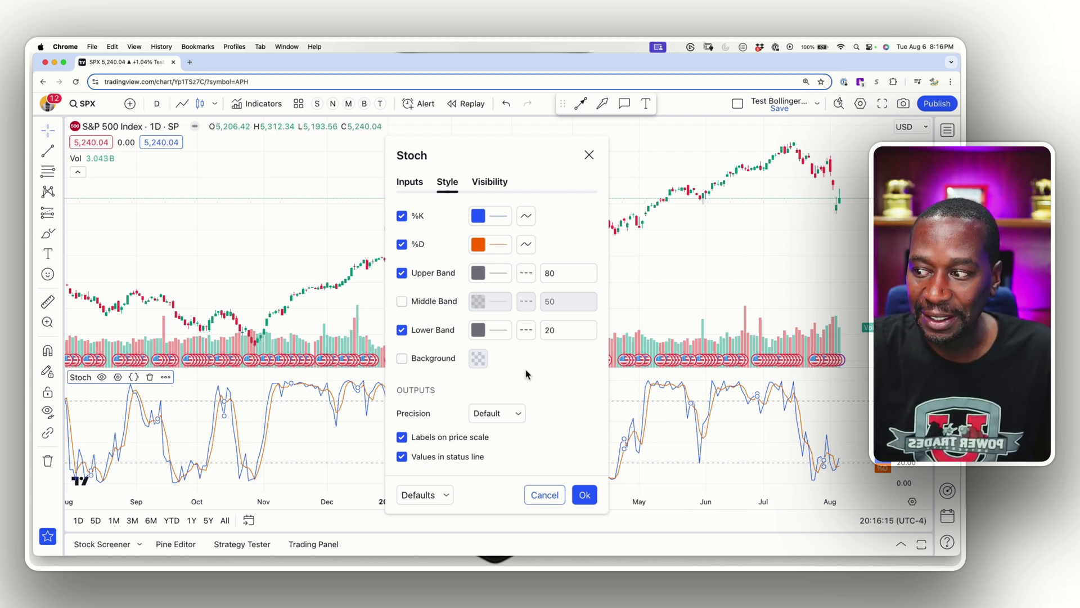
click(584, 494)
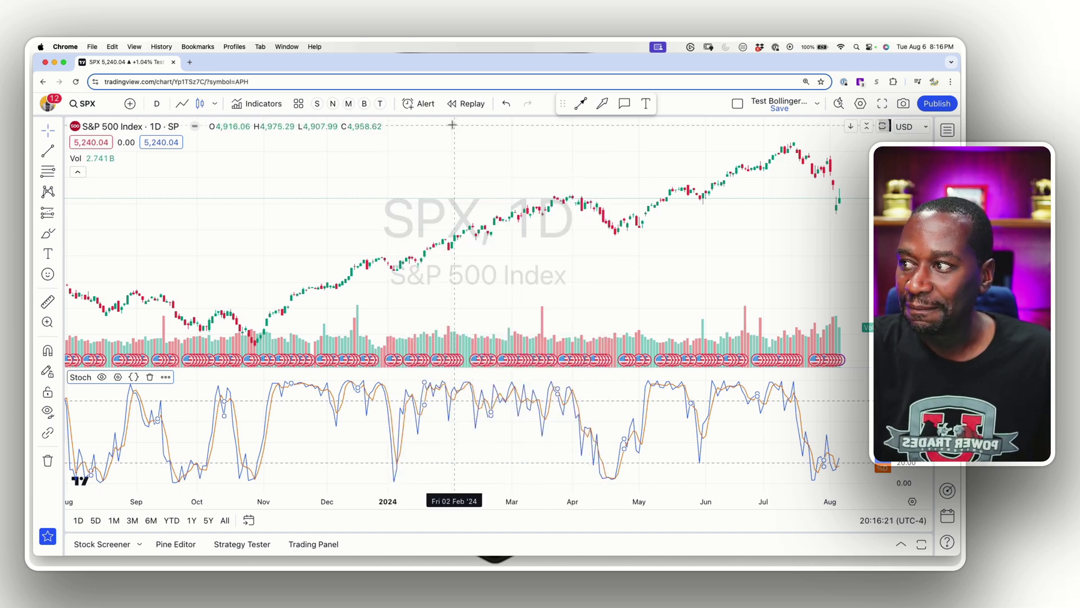
Step: Save the chart's volume and Stochastic setup as an indicator template named Test STochastics
click(299, 104)
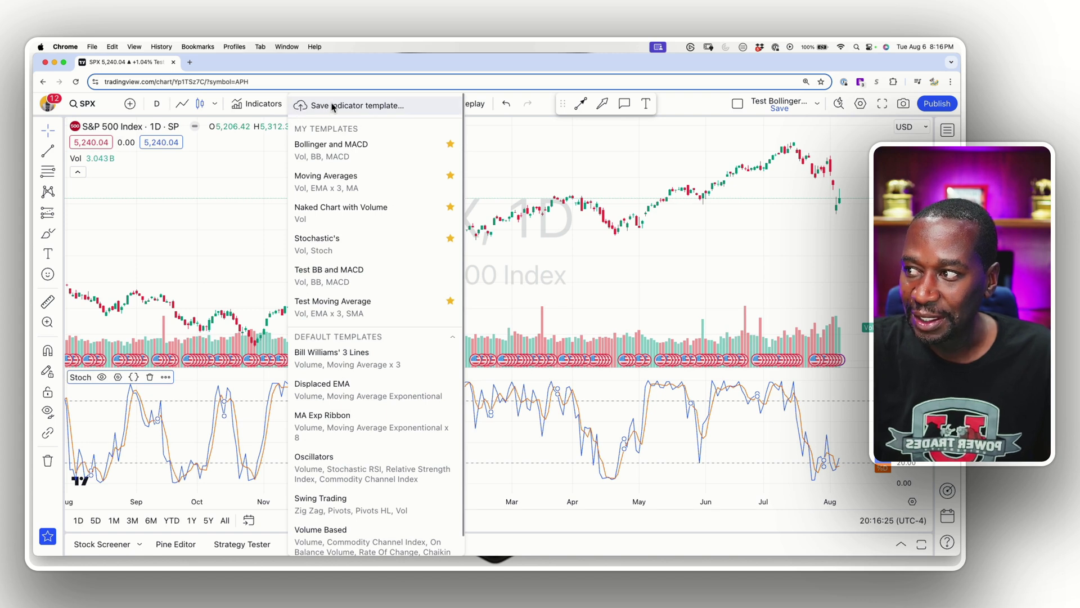
click(315, 105)
text(TEst)
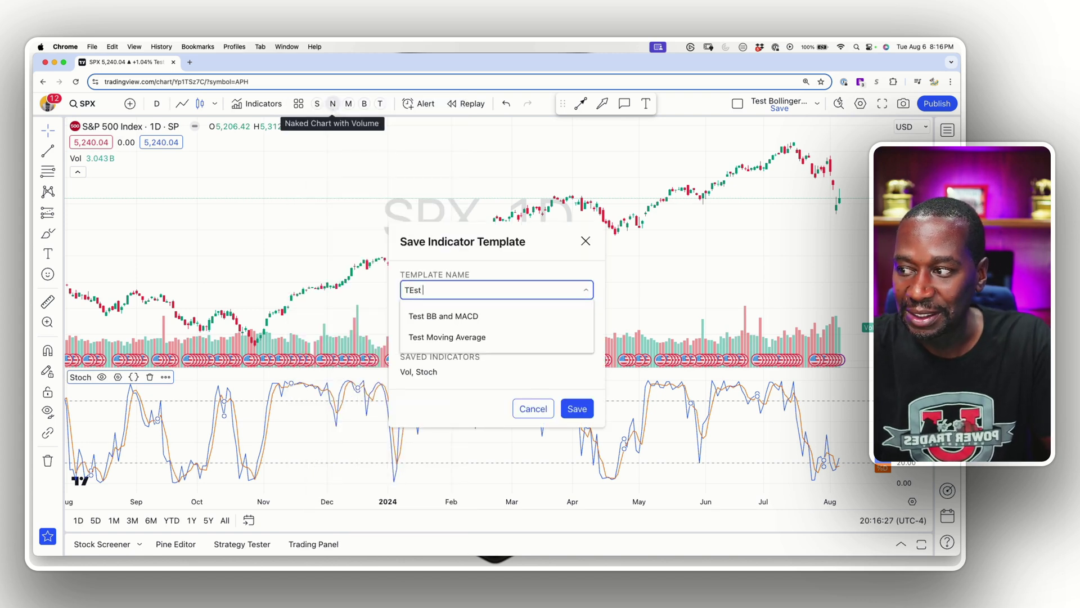
text( STochastics)
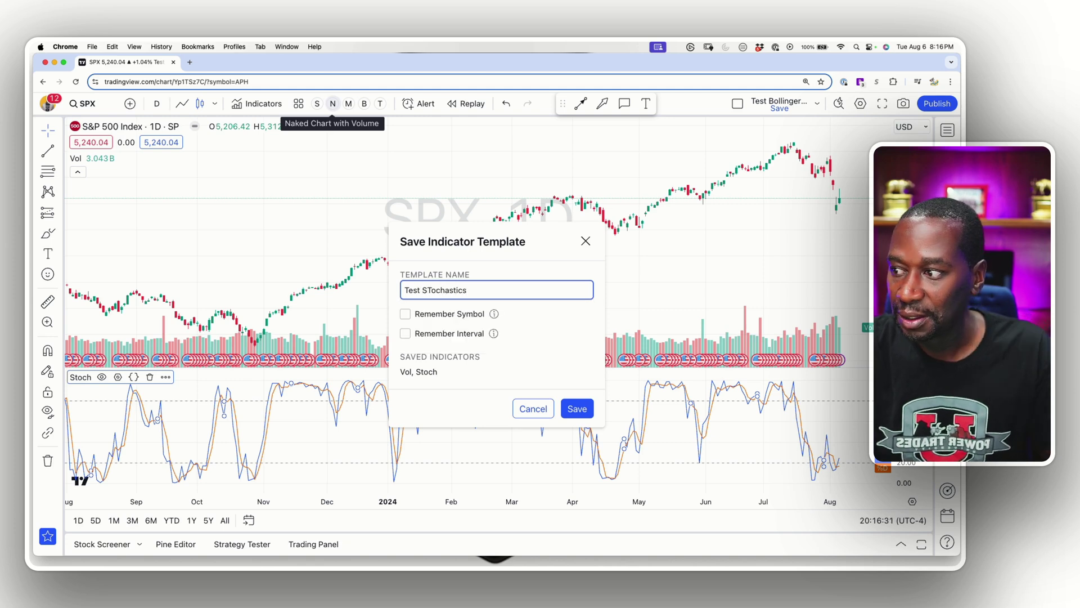
click(577, 409)
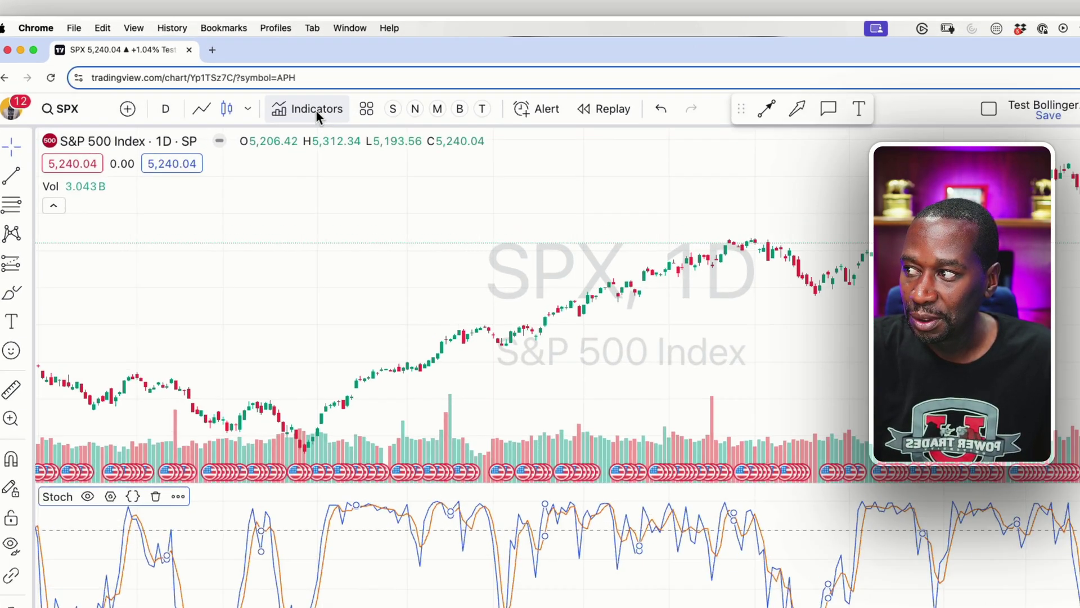
click(262, 106)
click(363, 113)
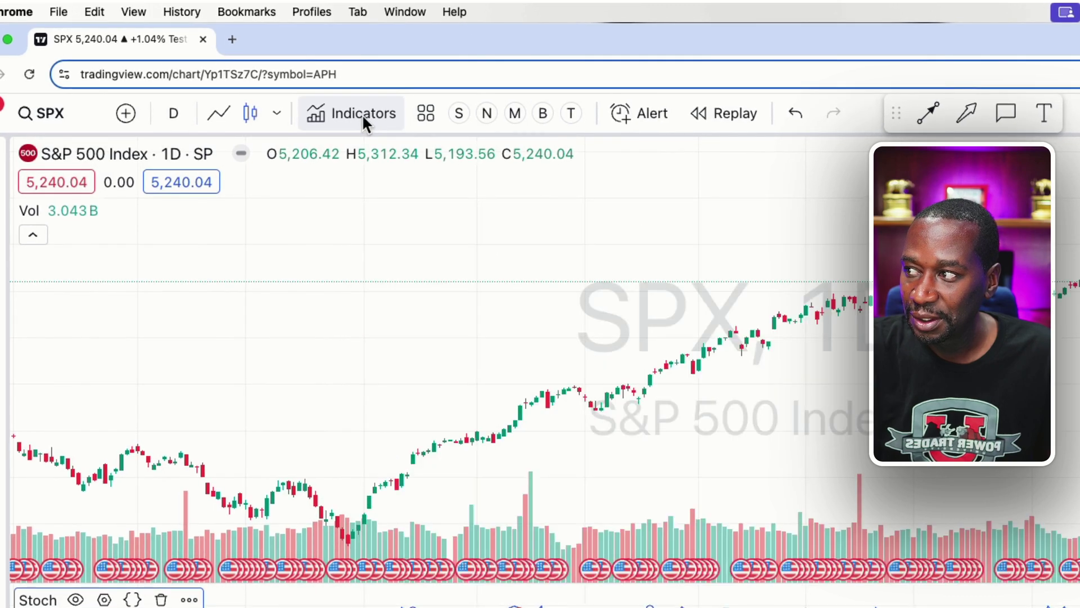
click(362, 113)
click(369, 153)
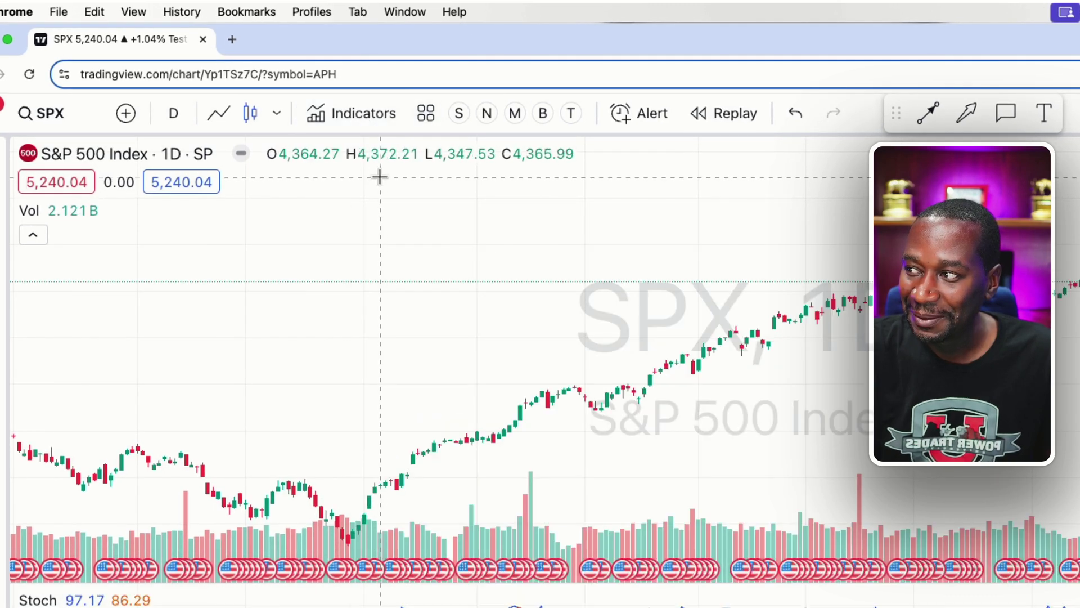
Step: Mark the Test BB and MACD and Test STochastics indicator templates as favorites
click(427, 114)
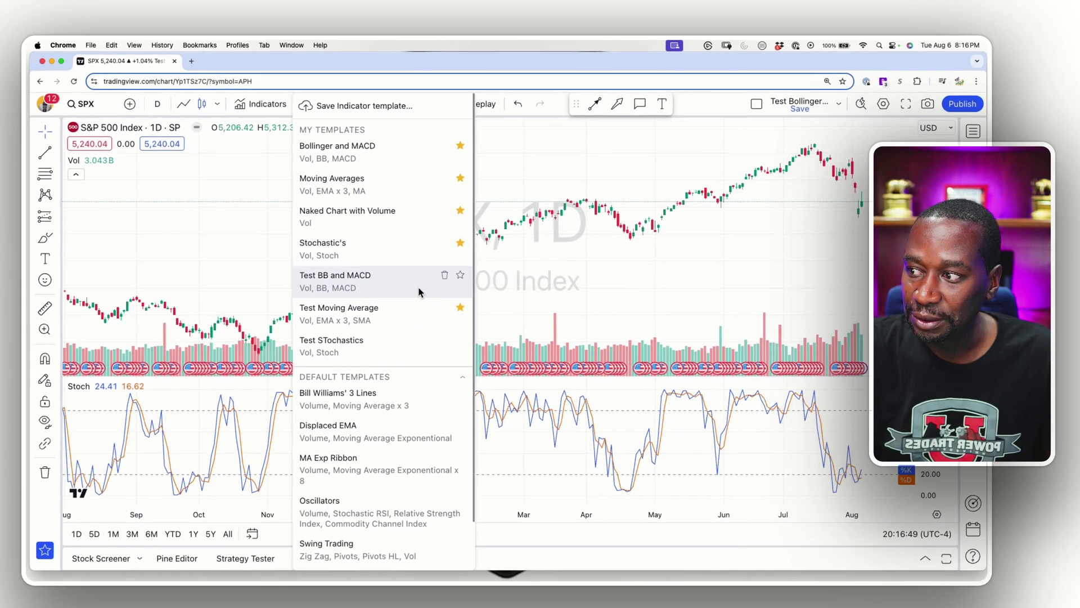
click(460, 274)
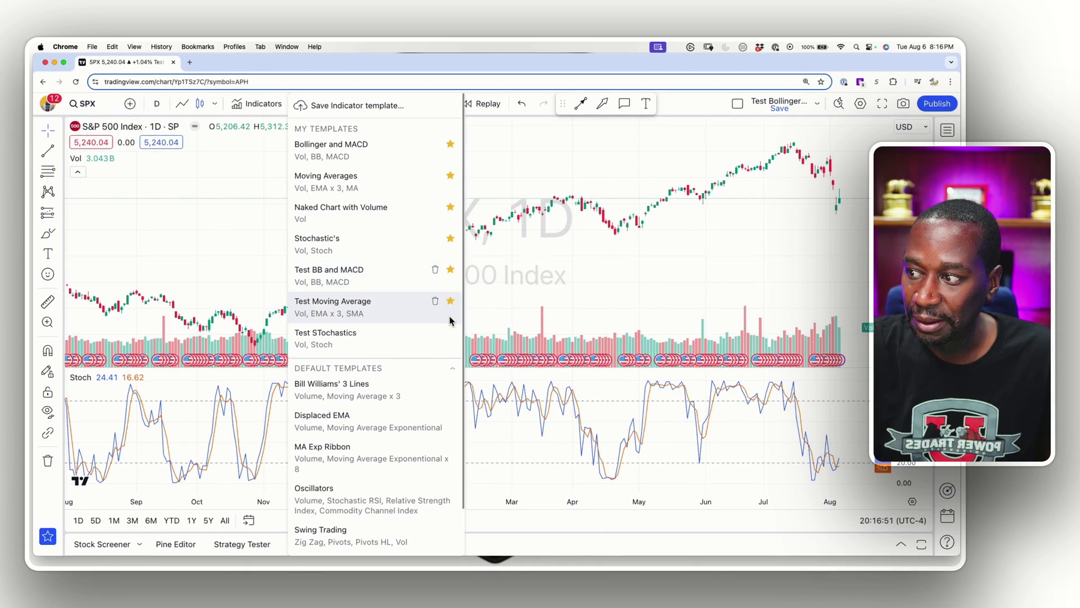
click(450, 334)
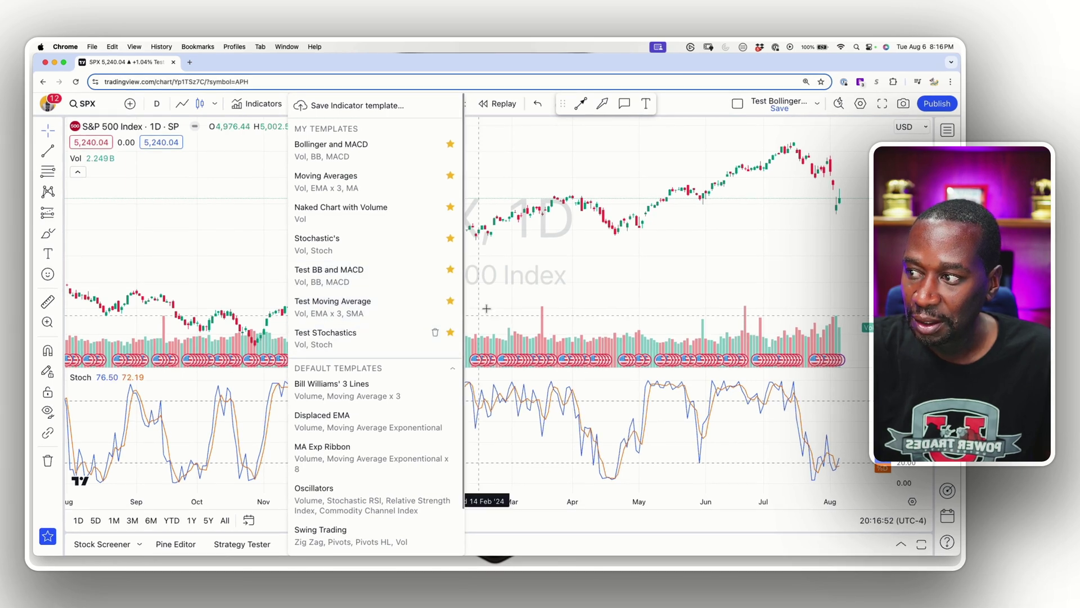
click(538, 269)
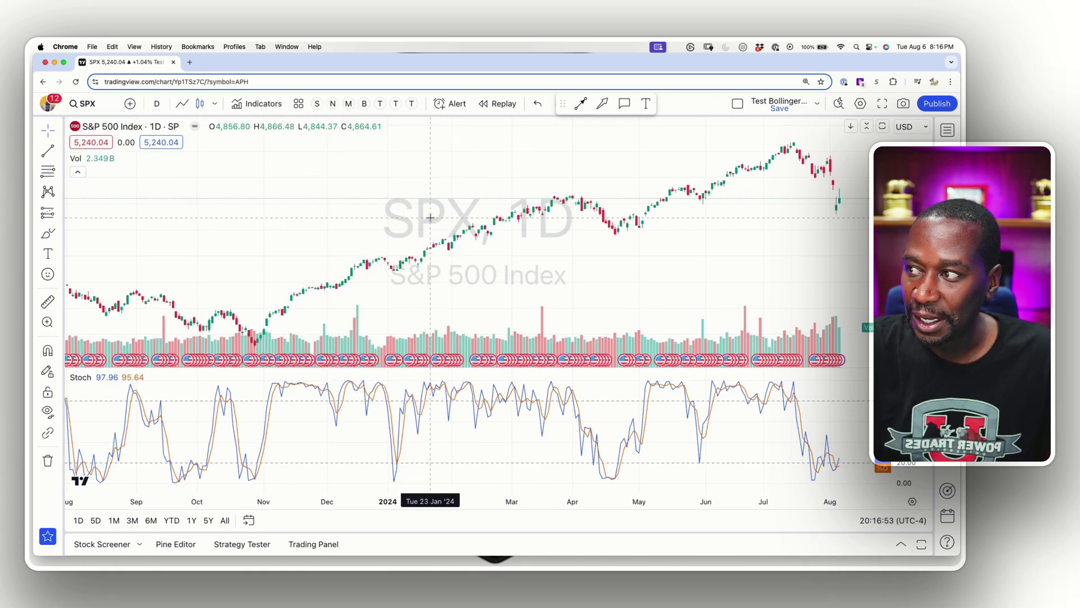
Step: Compare the favorite test templates by applying Test Moving Average, Test BB and MACD, and Test STochastics to the chart in turn
click(380, 106)
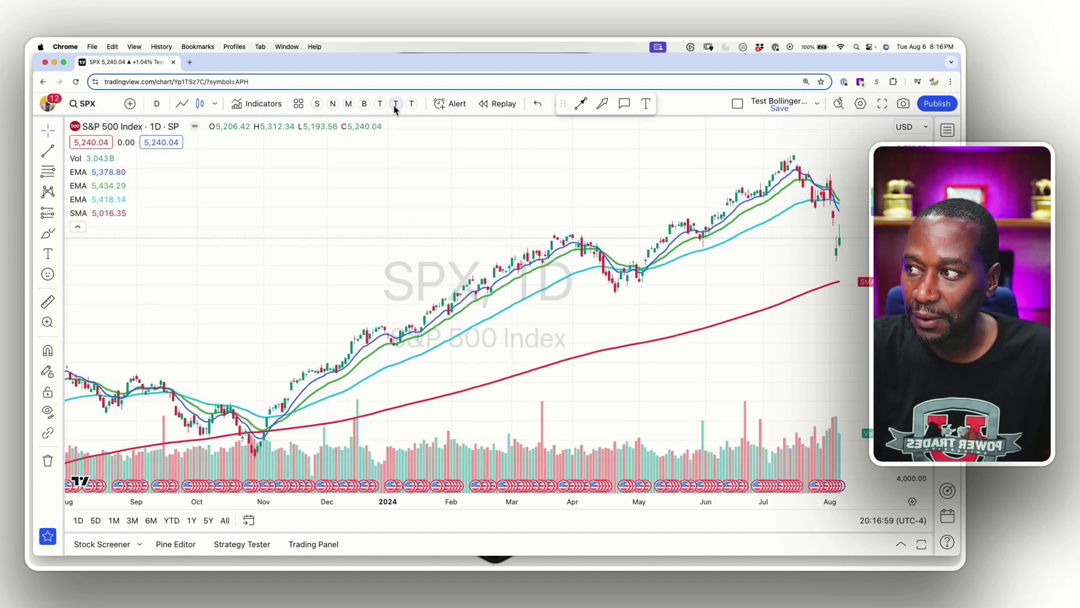
click(396, 105)
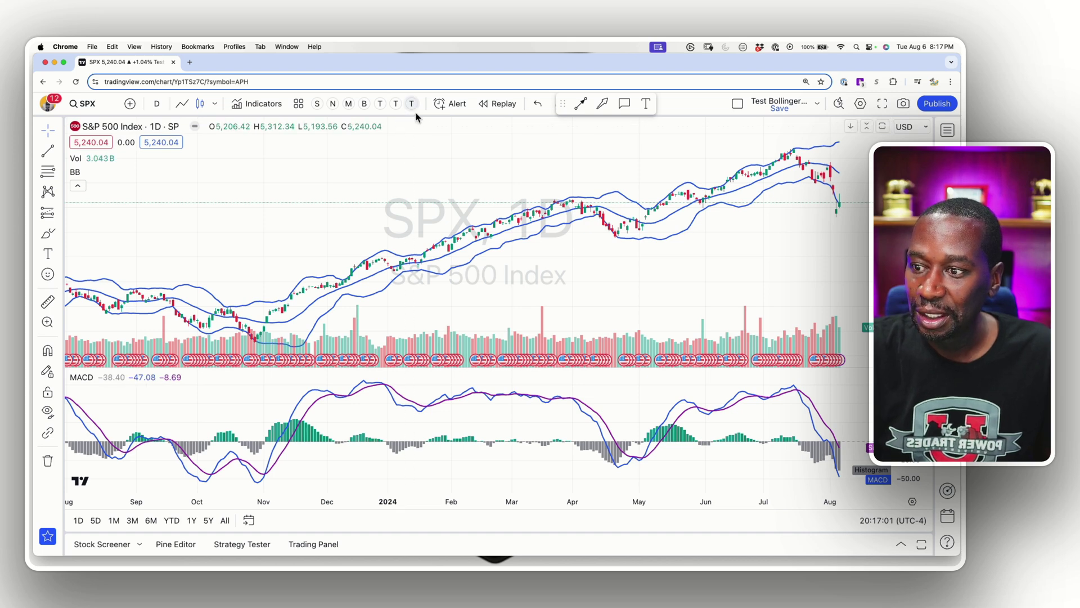
click(413, 105)
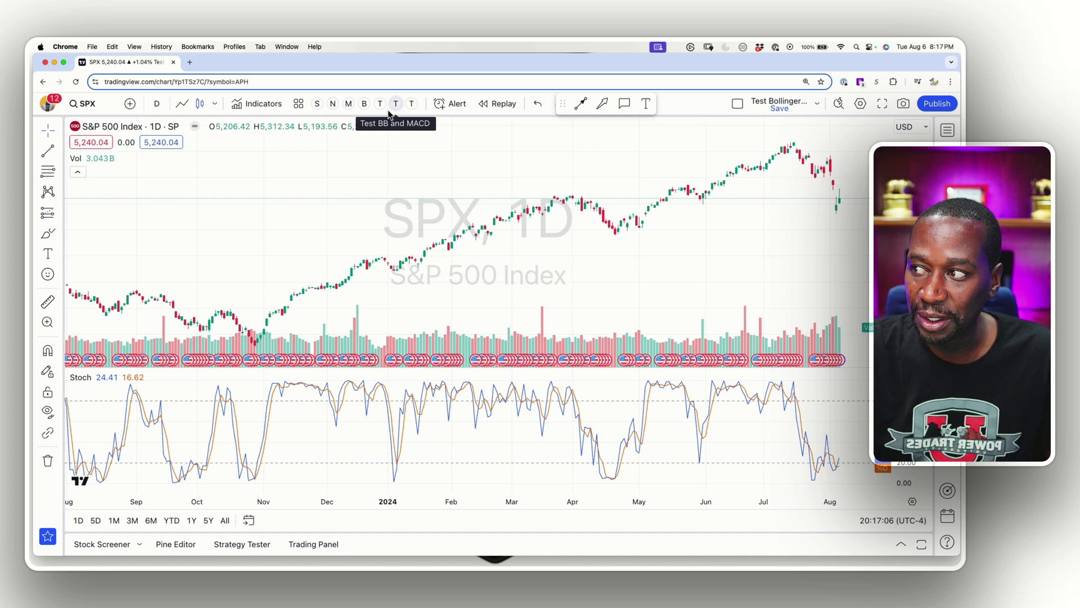
Step: Unfavorite the Test BB and MACD, Test Moving Average and Test STochastics indicator templates
click(299, 106)
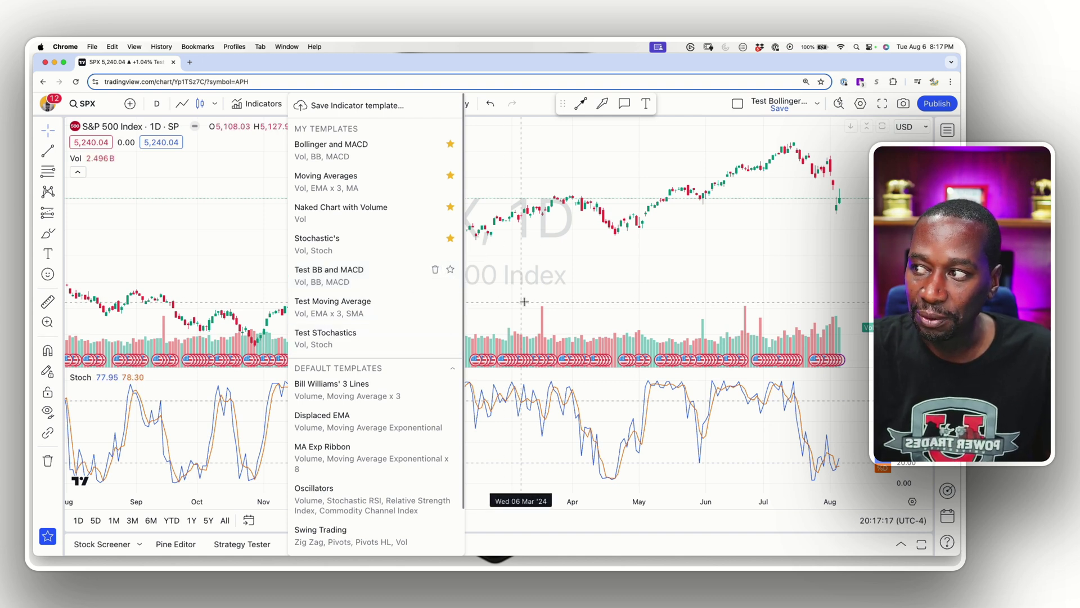
click(587, 284)
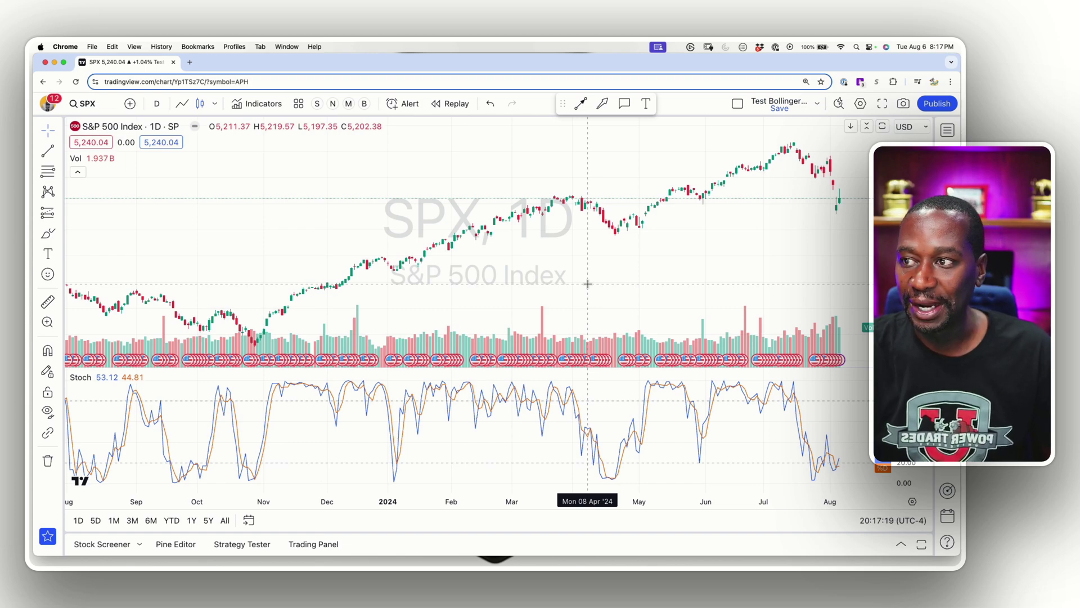